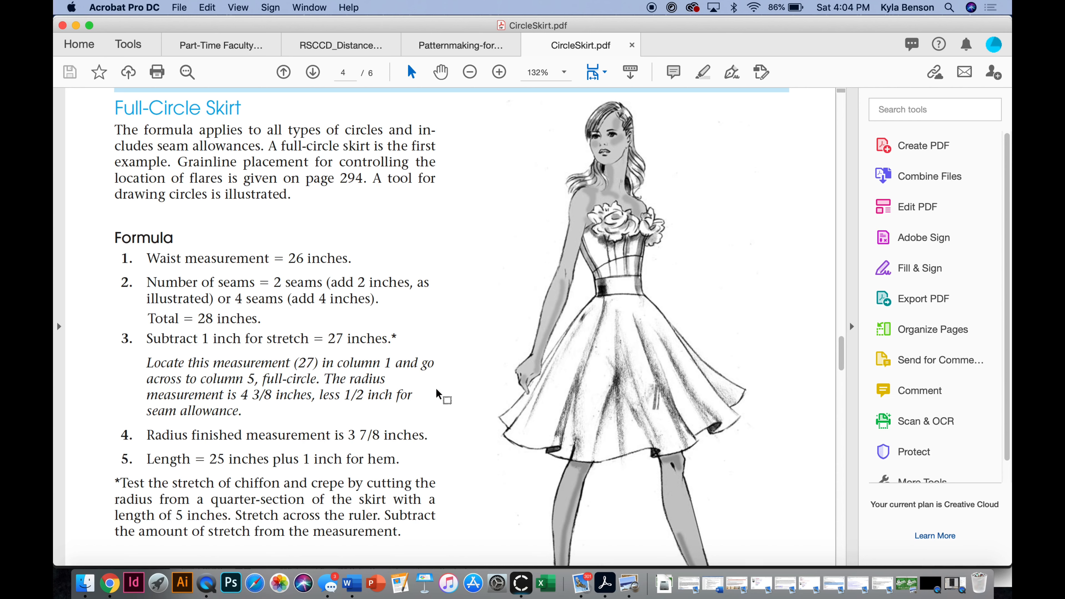
# Review the Full-Circle Skirt formula, the Circle Tool section and the pattern plotting instructions in CircleSkirt.pdf
pyautogui.scroll(2, 659, 273)
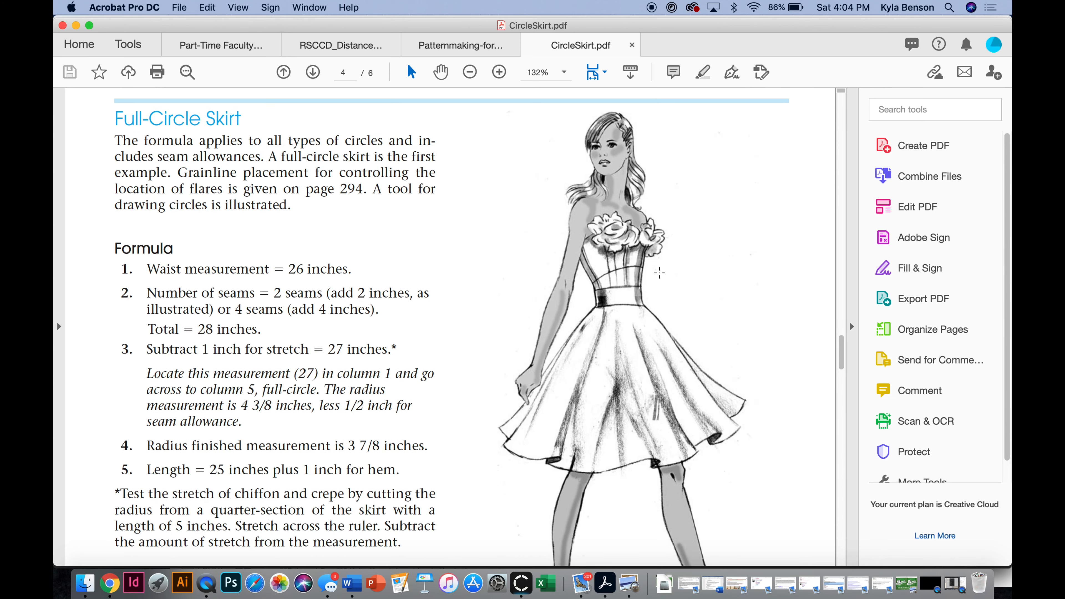
pyautogui.scroll(-3, 638, 297)
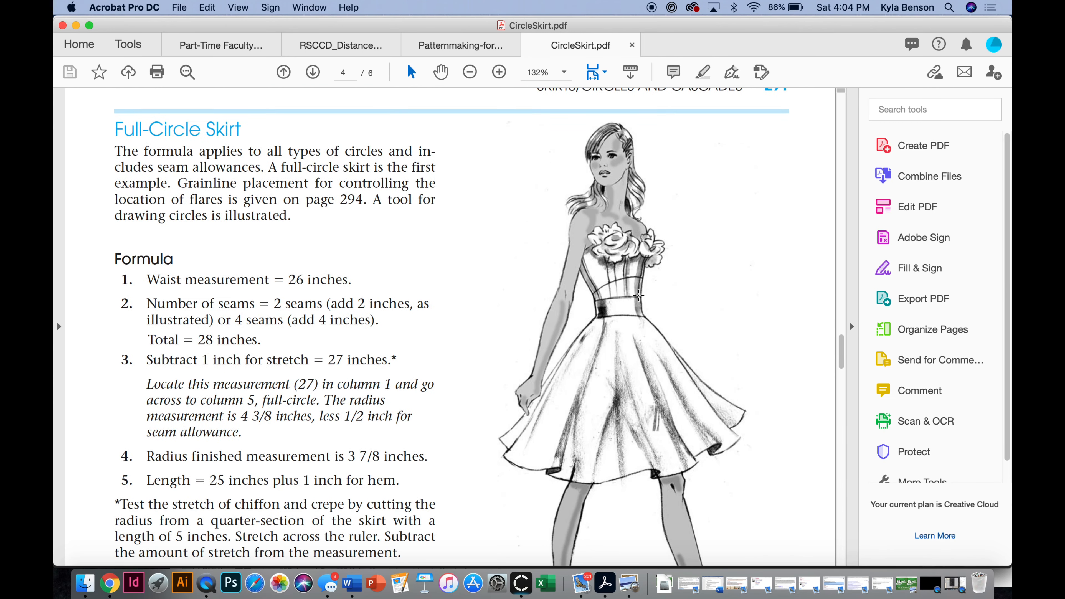
pyautogui.scroll(2, 638, 296)
pyautogui.scroll(-15, 638, 296)
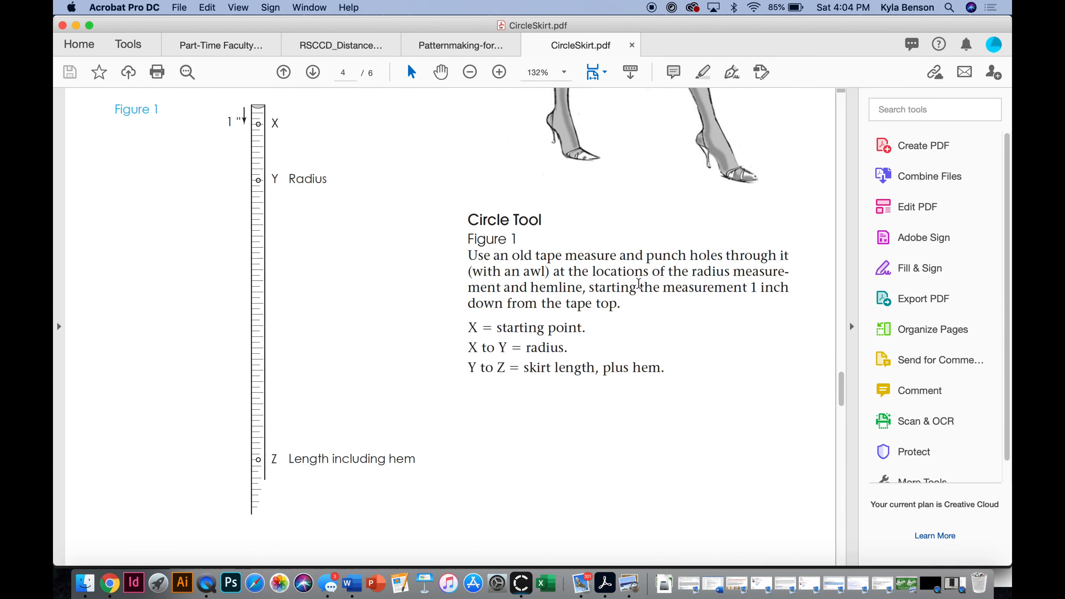
pyautogui.scroll(-2, 636, 294)
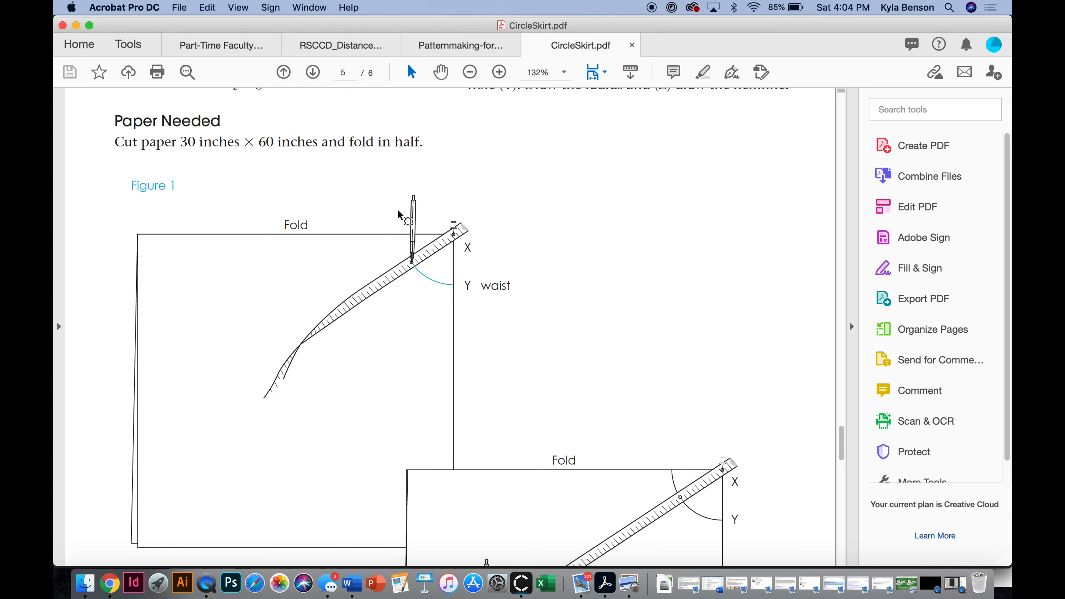
pyautogui.scroll(20, 530, 309)
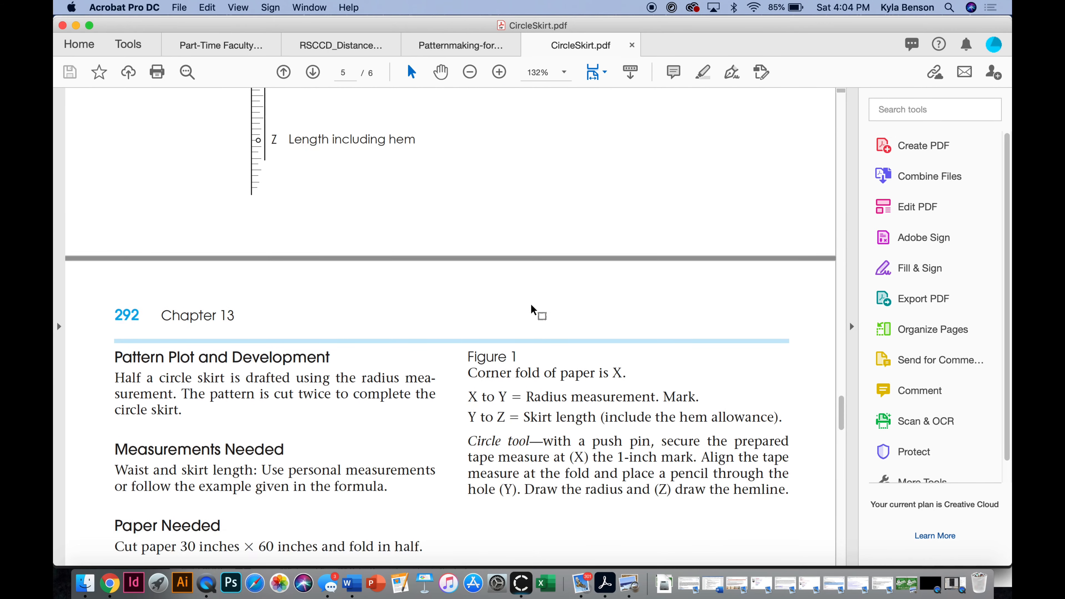
pyautogui.scroll(10, 531, 305)
pyautogui.scroll(5, 531, 305)
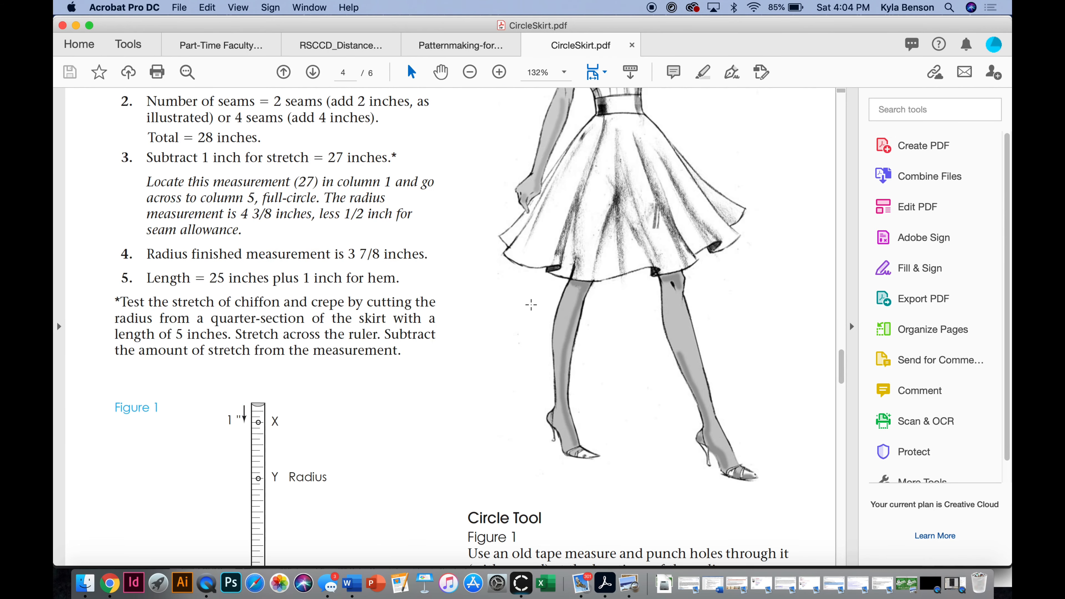
pyautogui.scroll(5, 531, 305)
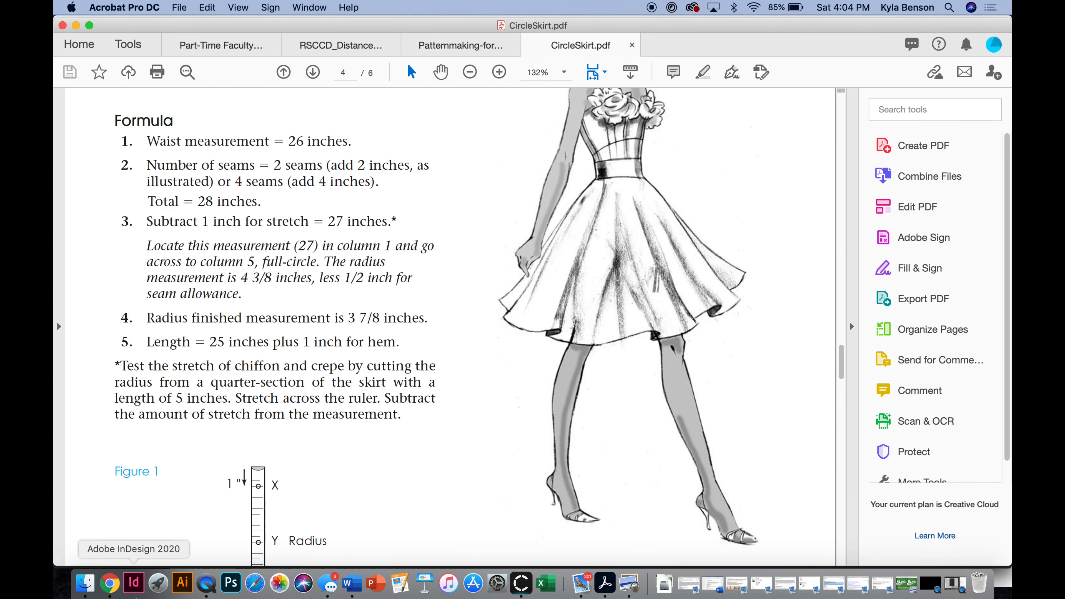
# Switch to Chrome and consult the diameter-from-circumference answer and the Circle page explaining radius, diameter and circumference
pyautogui.click(108, 585)
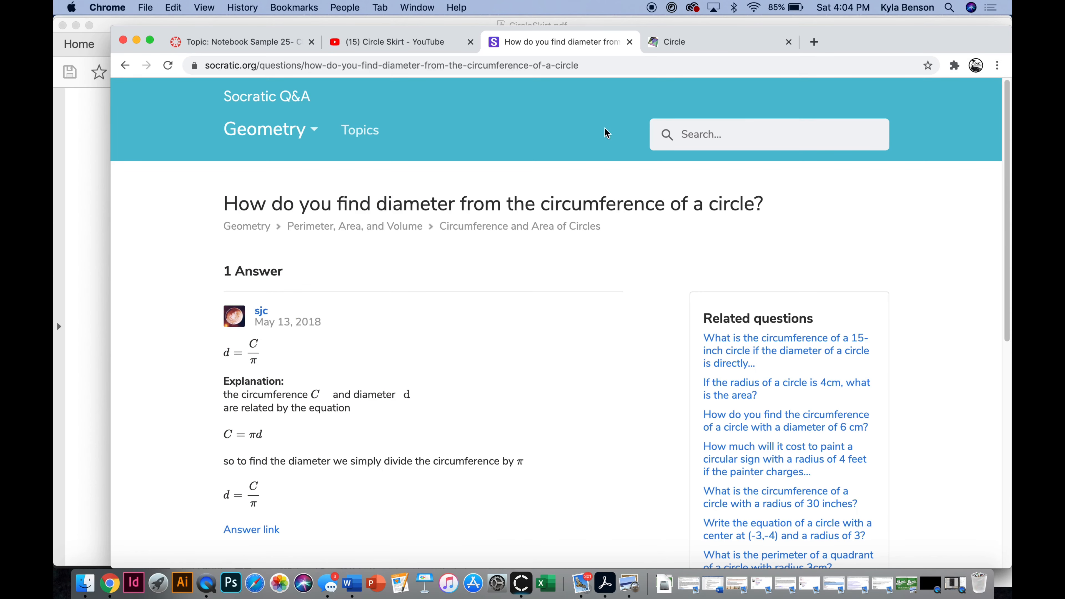
pyautogui.click(687, 43)
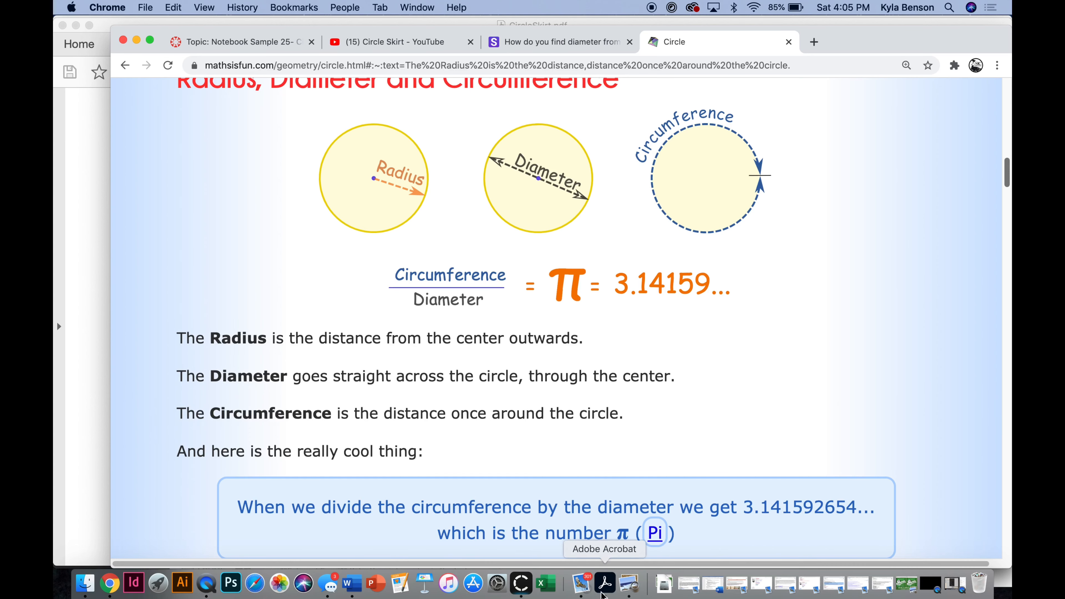
# Return to the skirt PDF in Acrobat and select the formula's seam total line and the words "Subtract 1 inch"
pyautogui.click(605, 584)
pyautogui.scroll(1, 277, 332)
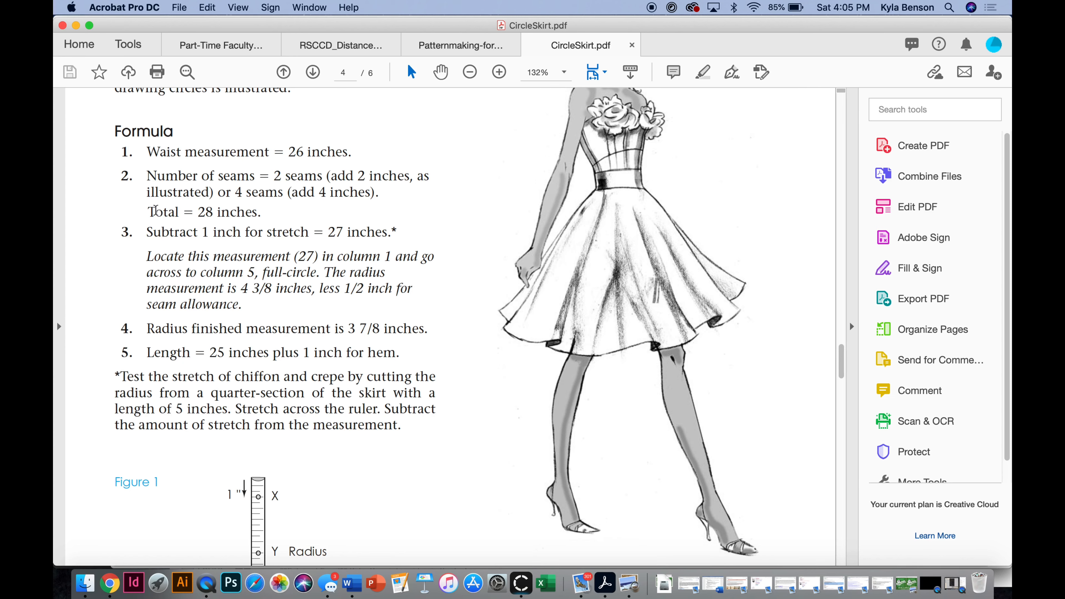
pyautogui.moveTo(155, 211); pyautogui.dragTo(263, 218)
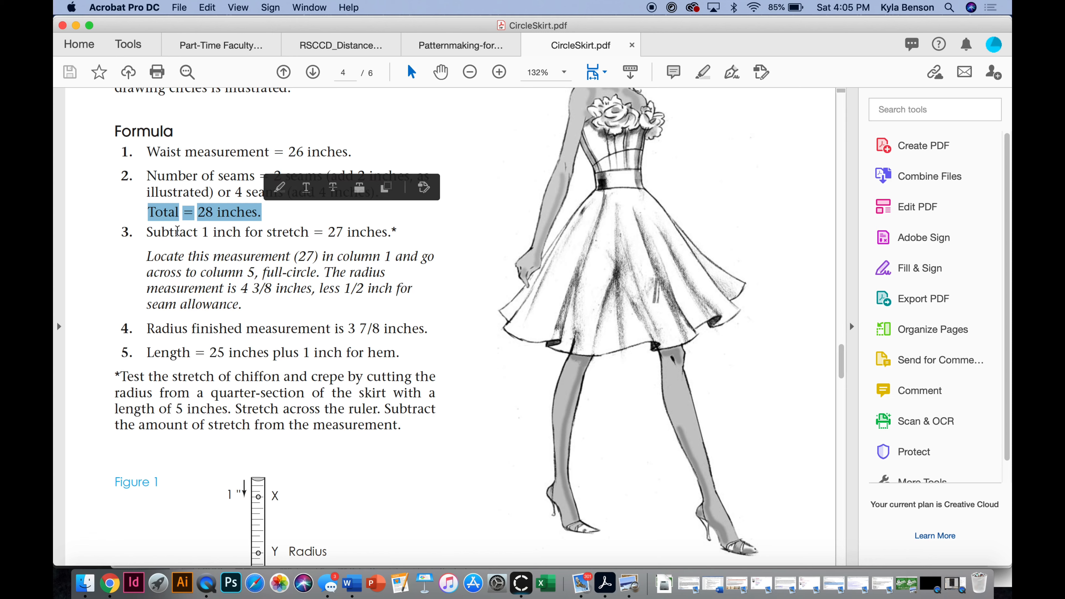
pyautogui.moveTo(147, 232); pyautogui.dragTo(239, 230)
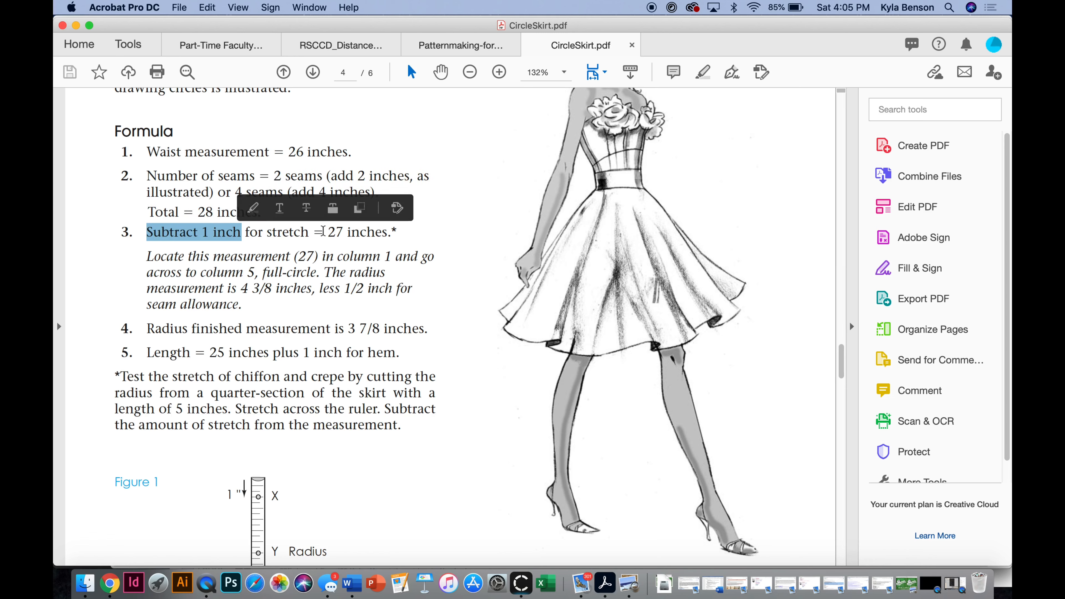
# Examine the circle skirt drafting figures, from the tape measure tool through the Figure 2 back and front patterns
pyautogui.scroll(-15, 578, 302)
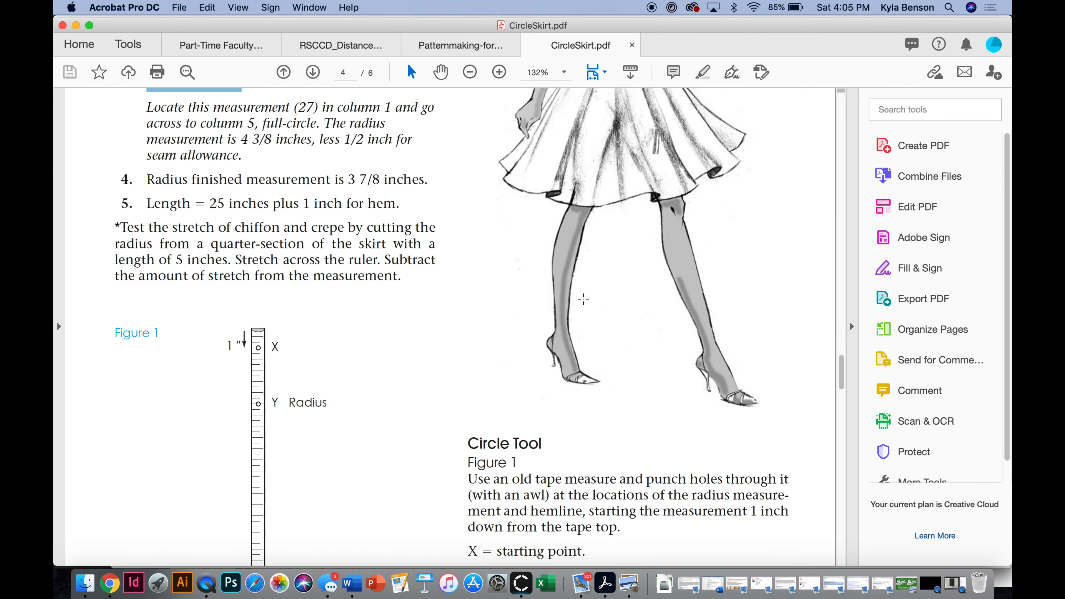
pyautogui.scroll(-15, 583, 299)
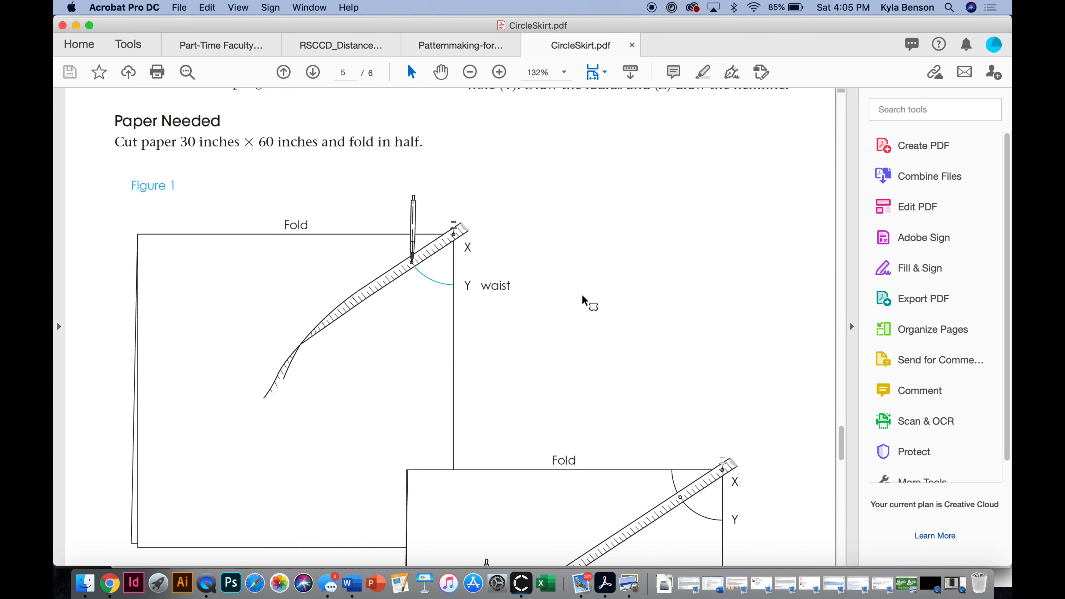
pyautogui.scroll(-3, 580, 302)
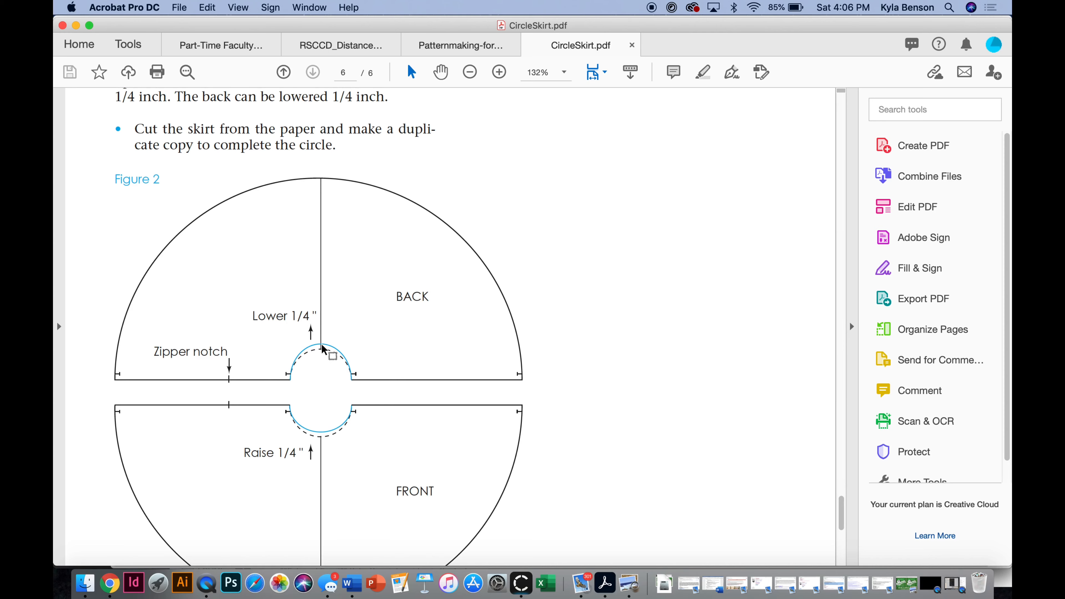
pyautogui.scroll(20, 332, 348)
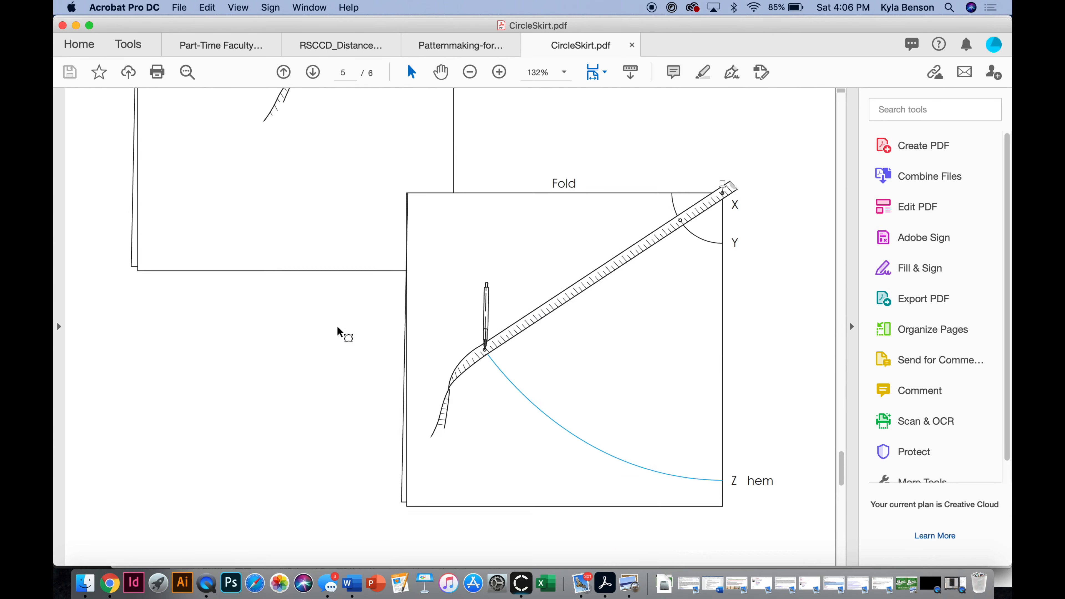
pyautogui.scroll(15, 334, 333)
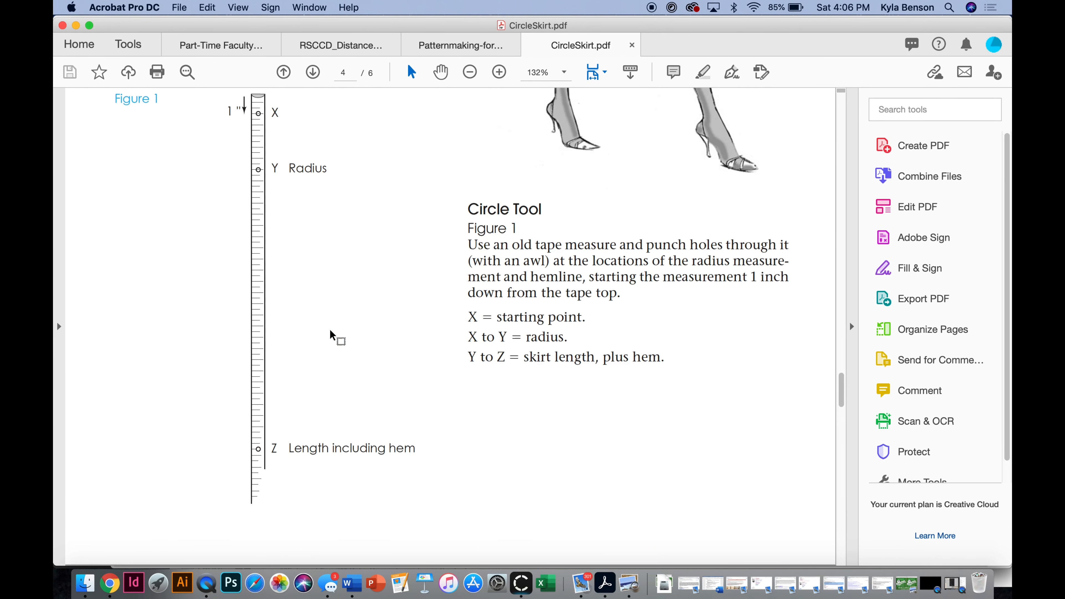
# Select "28 inches" in the formula's total, and select the step 3 text on stretch and radius lookup
pyautogui.scroll(5, 331, 335)
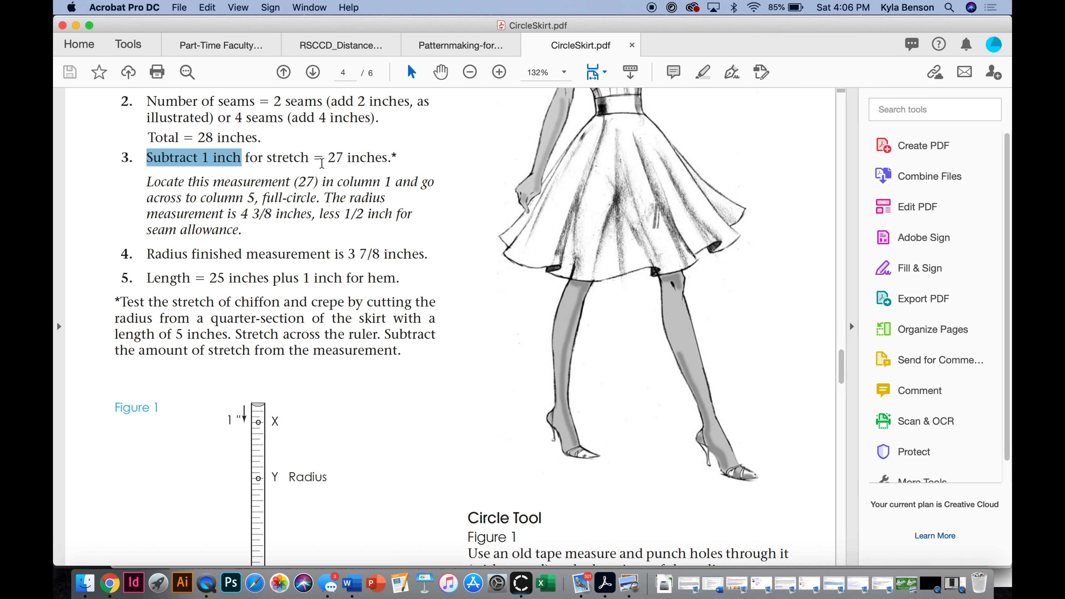
pyautogui.moveTo(198, 140); pyautogui.dragTo(257, 138)
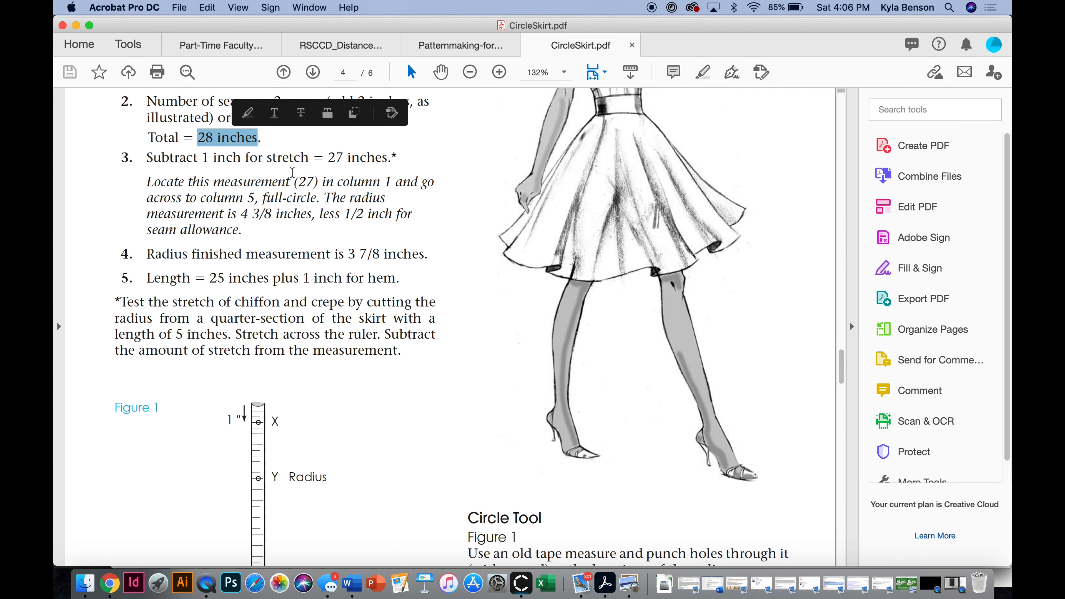
pyautogui.scroll(4, 630, 273)
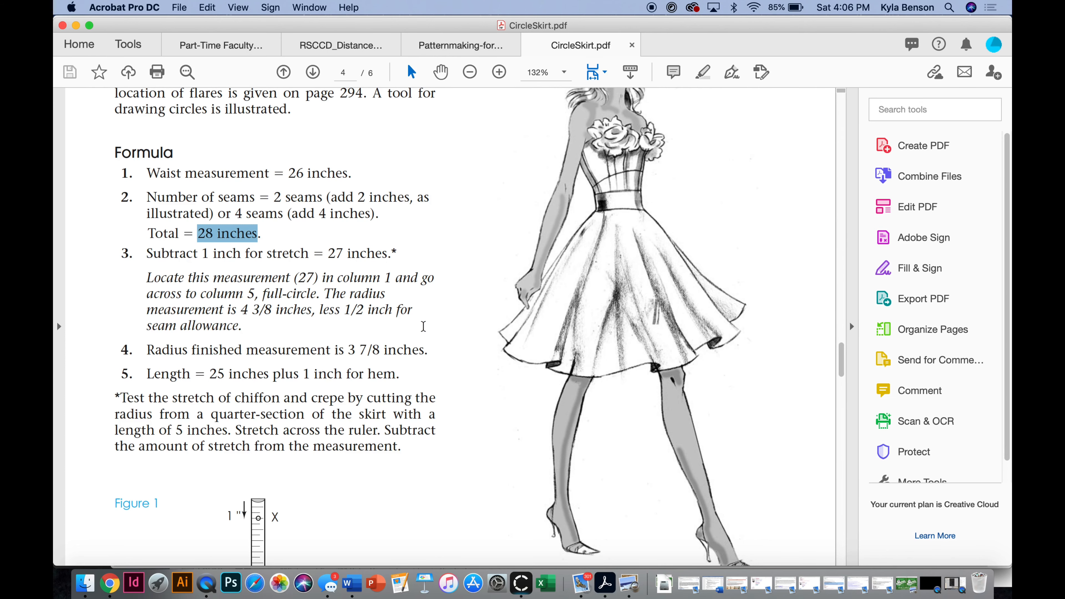
pyautogui.moveTo(118, 254); pyautogui.dragTo(387, 326)
# Examine the radius chart, check the Circle page in Chrome, and return to the Full-Circle Skirt formula in Acrobat
pyautogui.scroll(15, 444, 284)
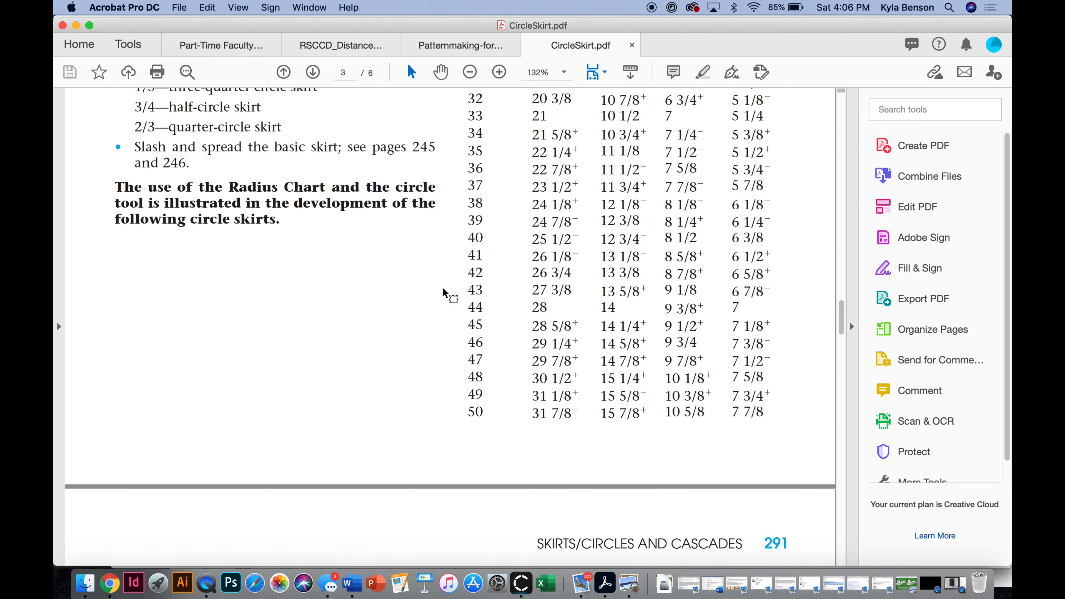
pyautogui.scroll(-8, 631, 245)
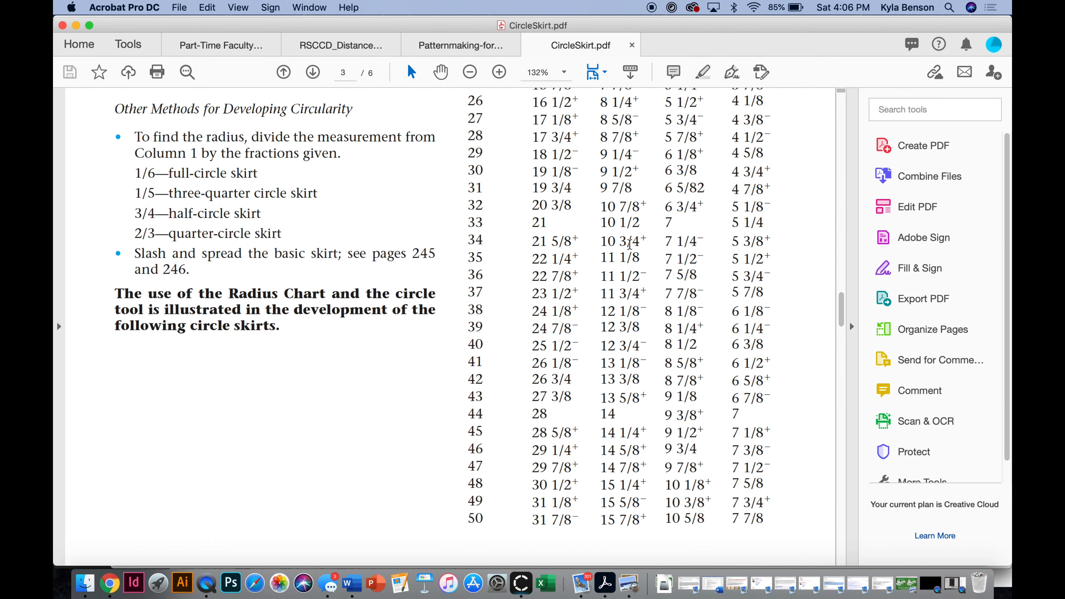
pyautogui.click(109, 583)
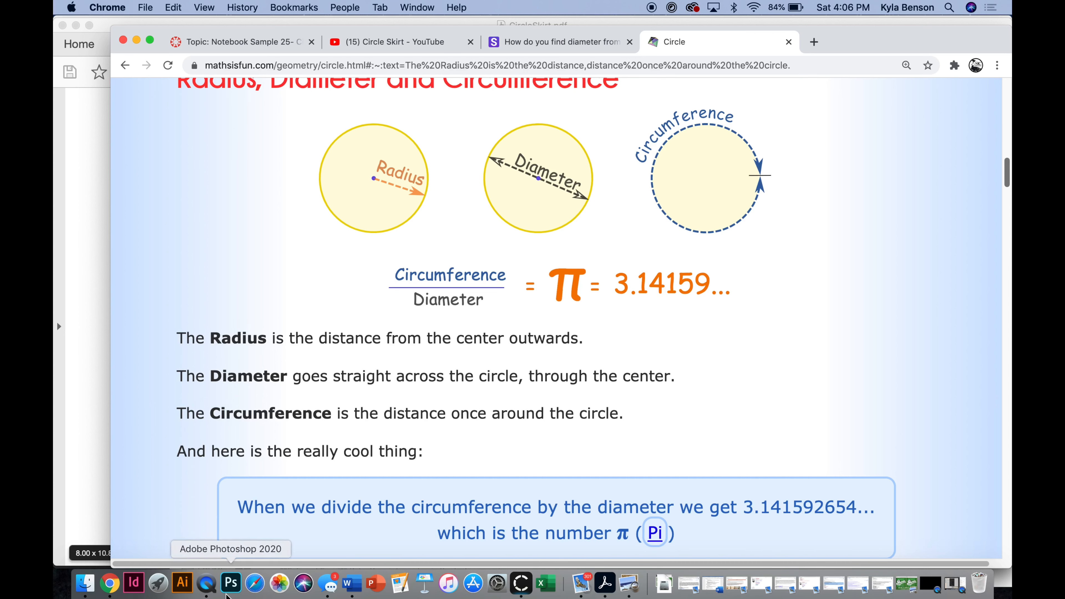
pyautogui.click(605, 584)
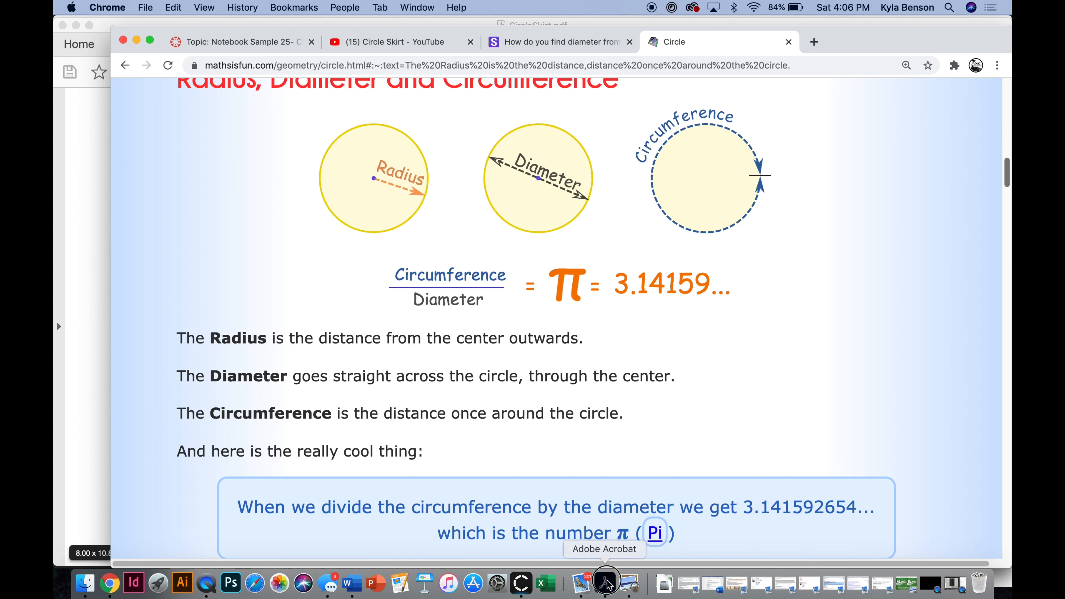
pyautogui.scroll(-10, 640, 356)
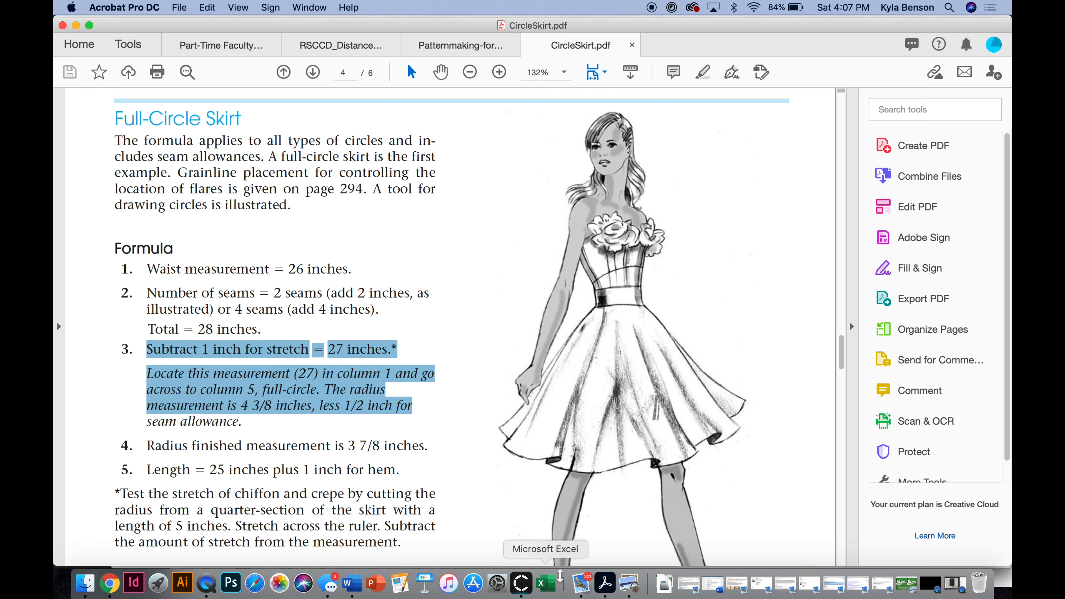
# Switch to CLO, turn the avatar to face the front, and display its body measurement tapes
pyautogui.click(528, 588)
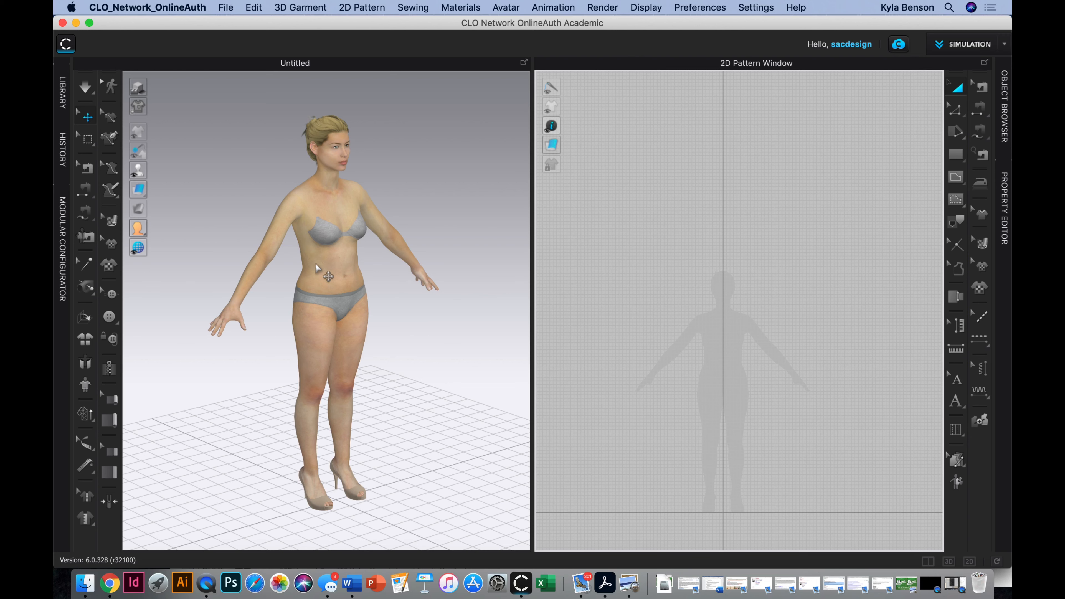
pyautogui.moveTo(321, 277); pyautogui.dragTo(312, 257, button='right')
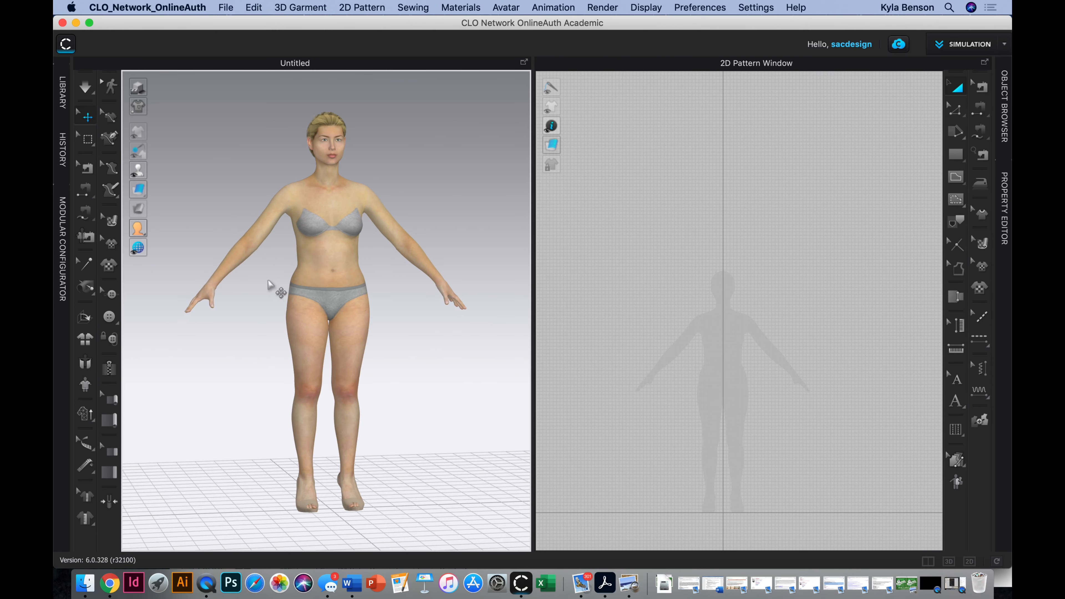
pyautogui.click(84, 447)
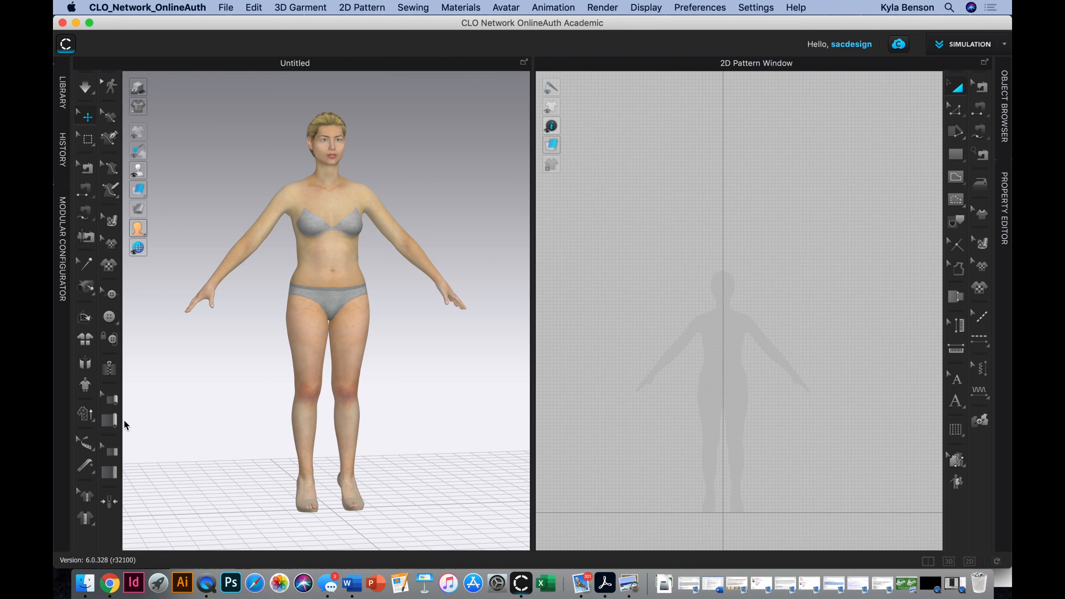
pyautogui.click(87, 445)
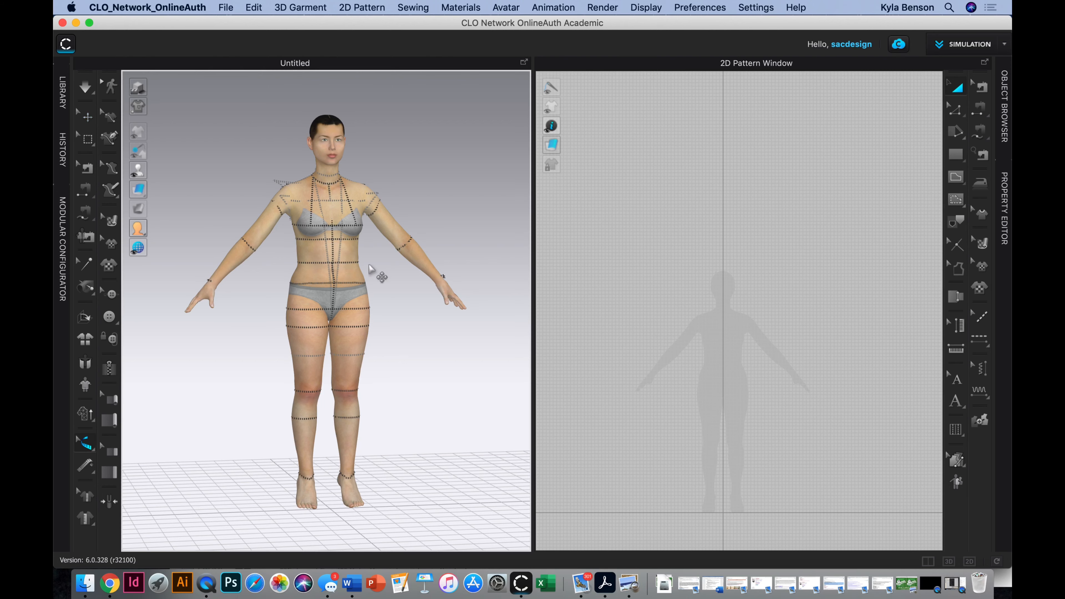
# Measure the avatar's waist circumference using the tape around its natural waist
pyautogui.scroll(3, 319, 266)
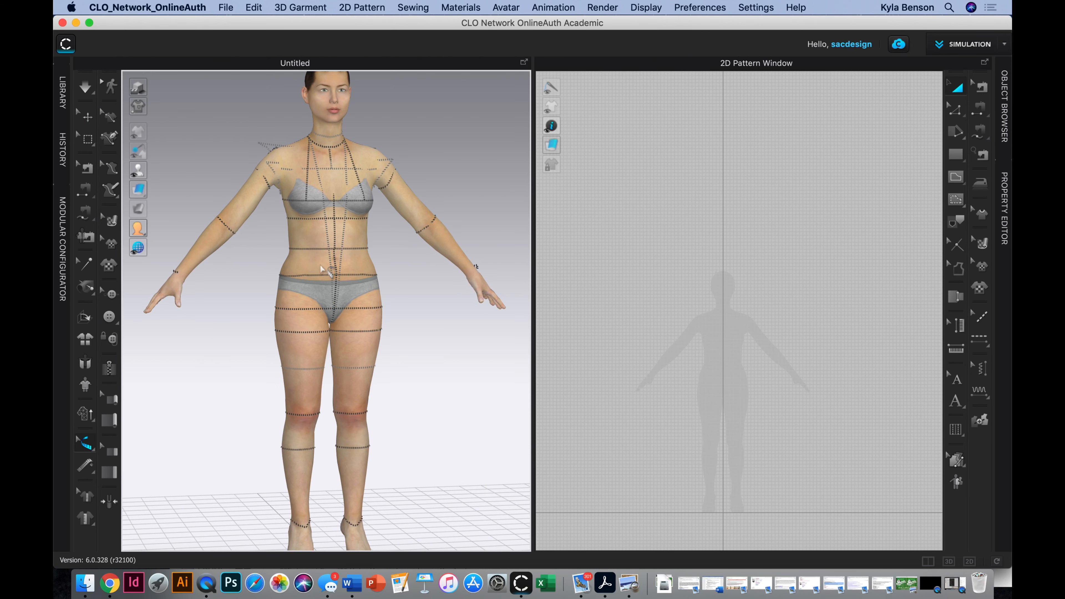
pyautogui.scroll(3, 320, 268)
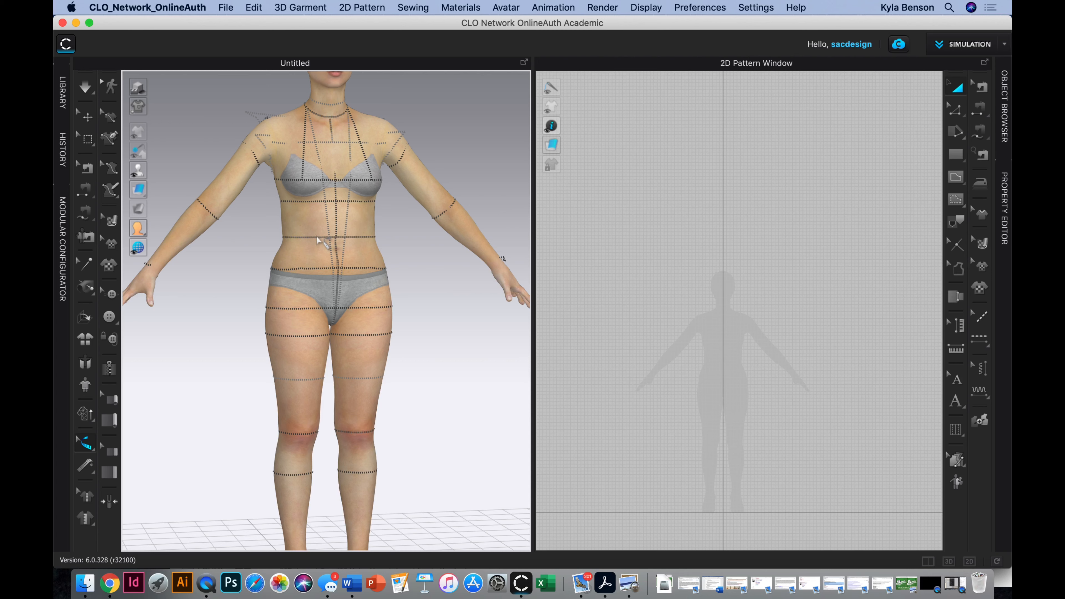
pyautogui.scroll(5, 316, 236)
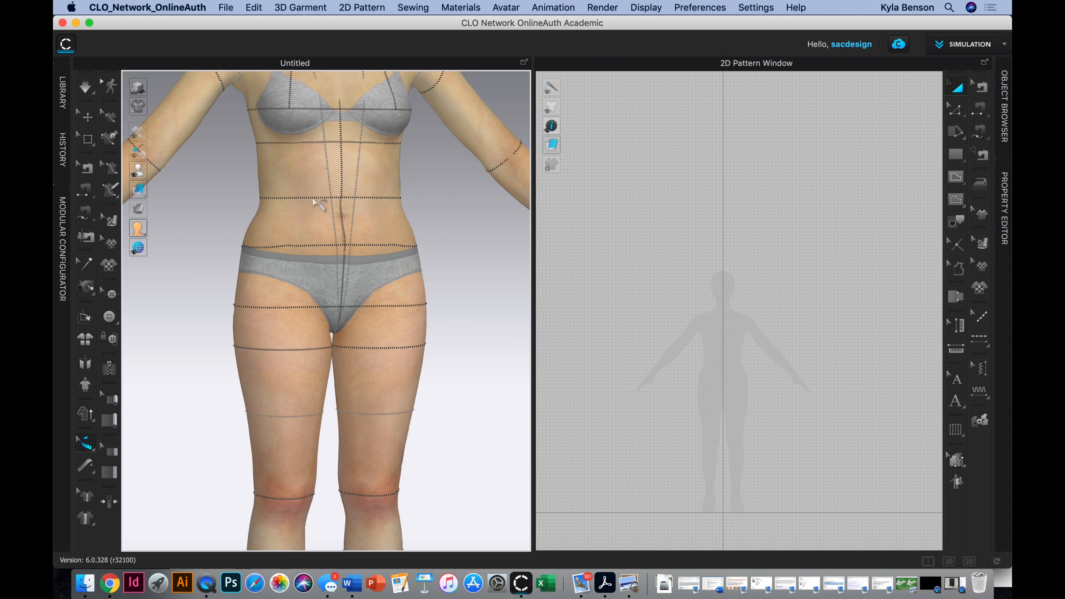
pyautogui.moveTo(313, 201)
pyautogui.click(313, 201)
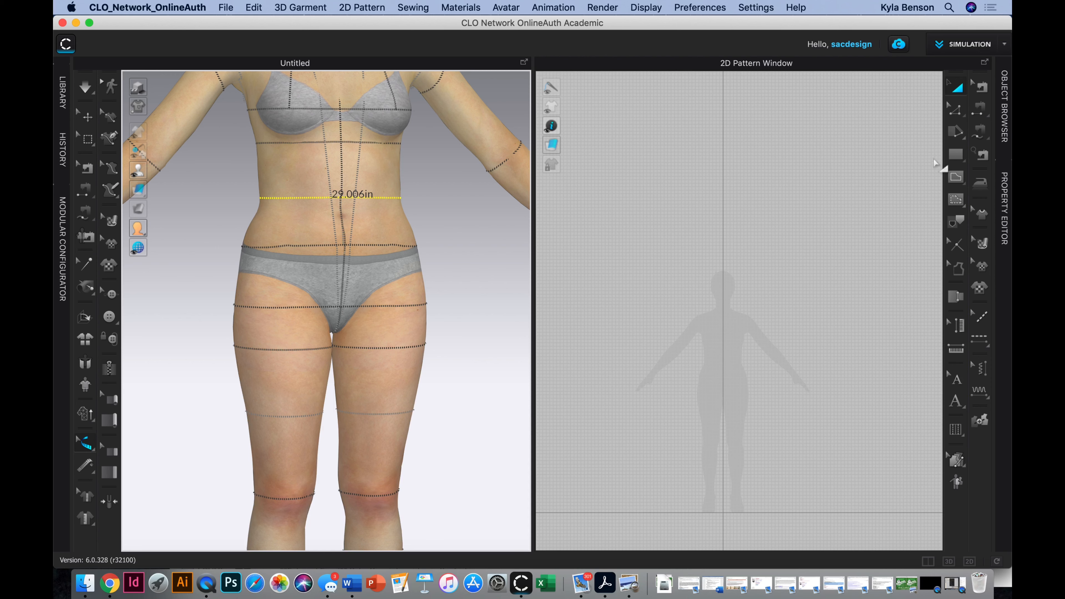
# Create a waist circle beside the avatar silhouette's head with the Ellipse tool, using a circumference of 28 in
pyautogui.moveTo(955, 161); pyautogui.dragTo(906, 185)
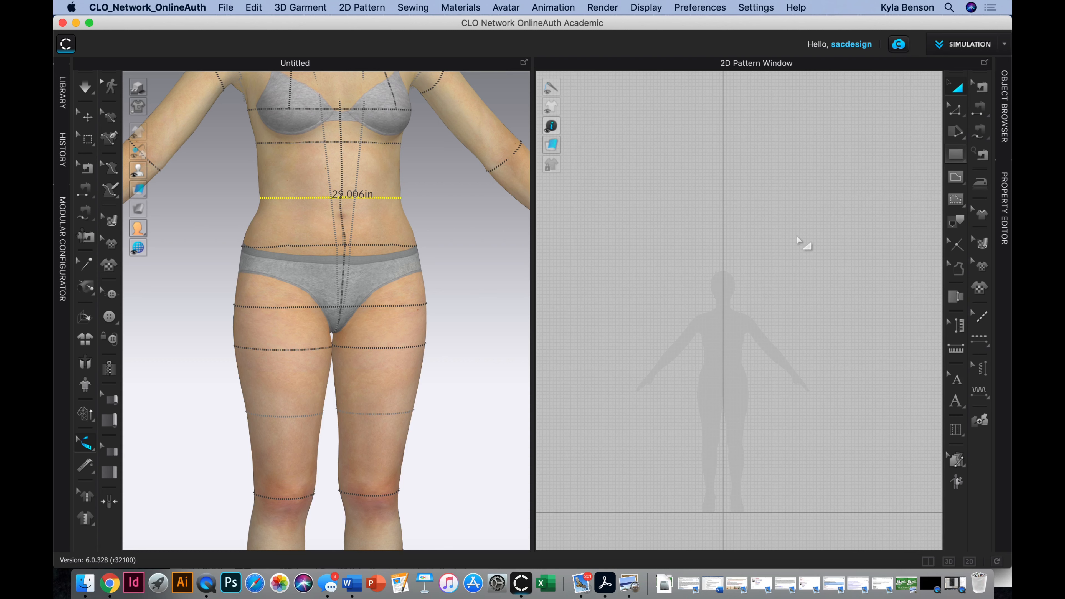
pyautogui.click(708, 291)
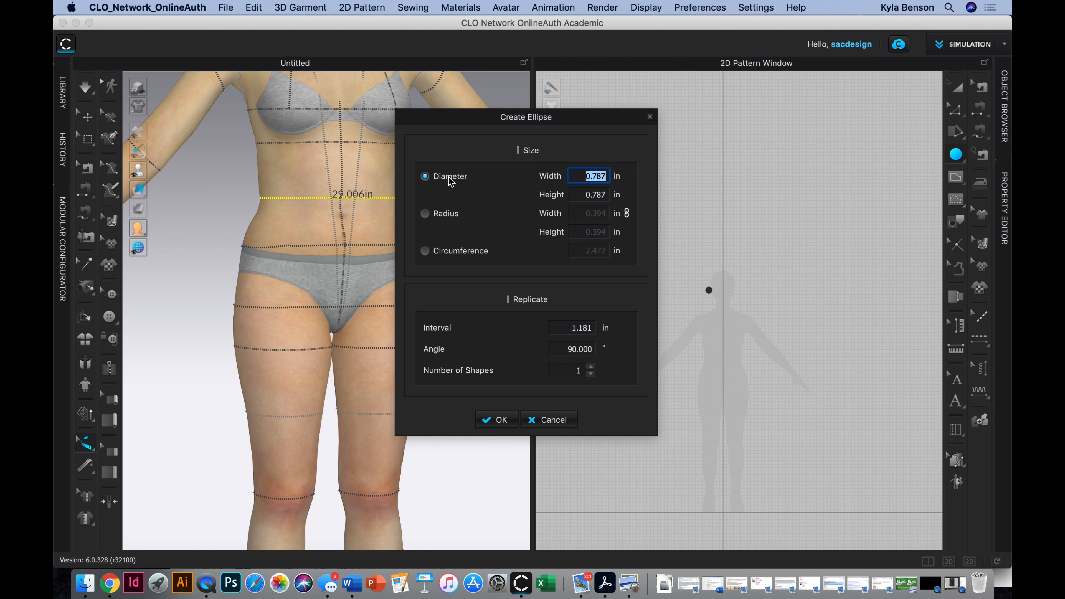
pyautogui.click(480, 253)
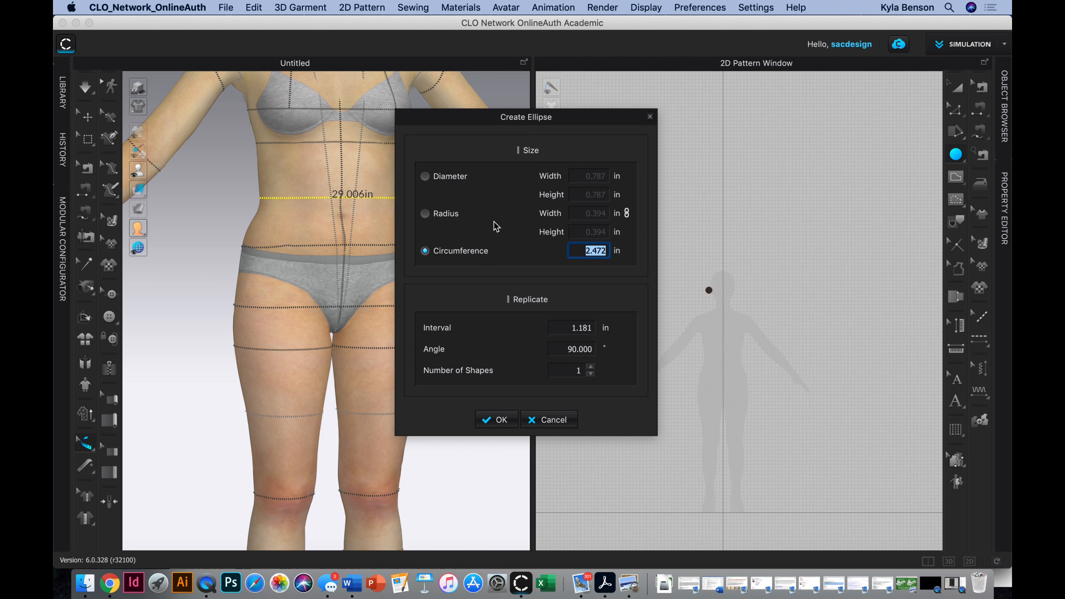
pyautogui.write('29')
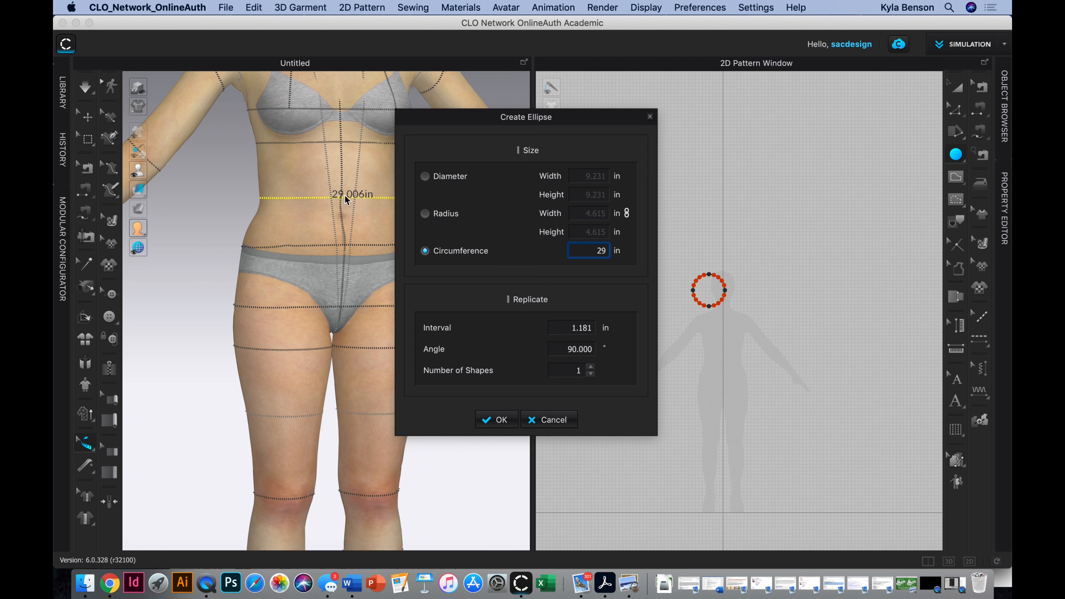
pyautogui.press('BackSpace')
pyautogui.write('8')
pyautogui.click(501, 421)
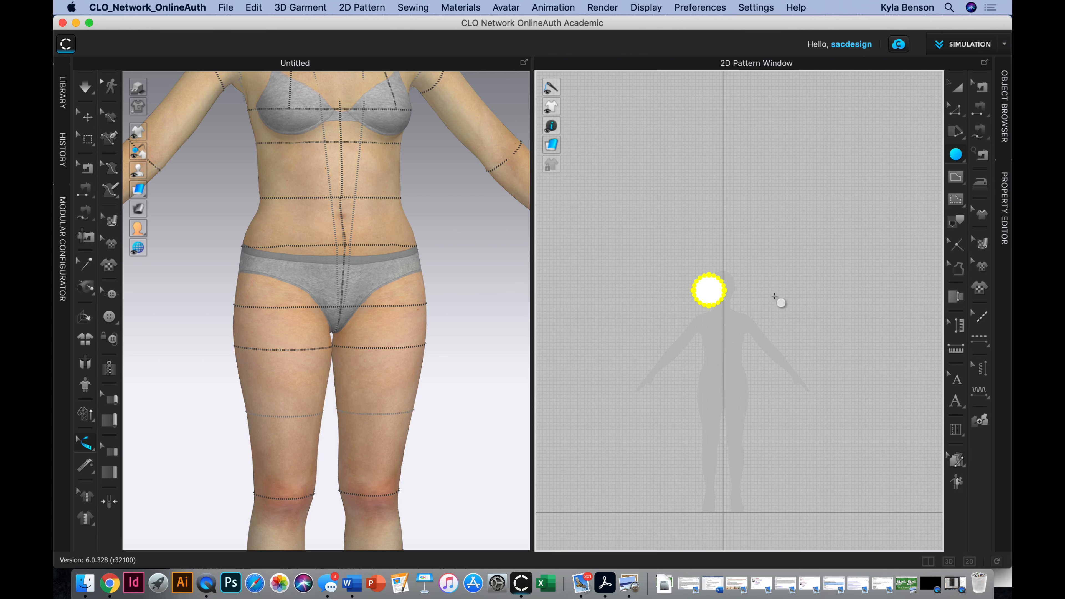
# Create a second circle below the first, starting from a 28 in circumference and enlarging its diameter to 48.913 in for the skirt hem
pyautogui.click(694, 366)
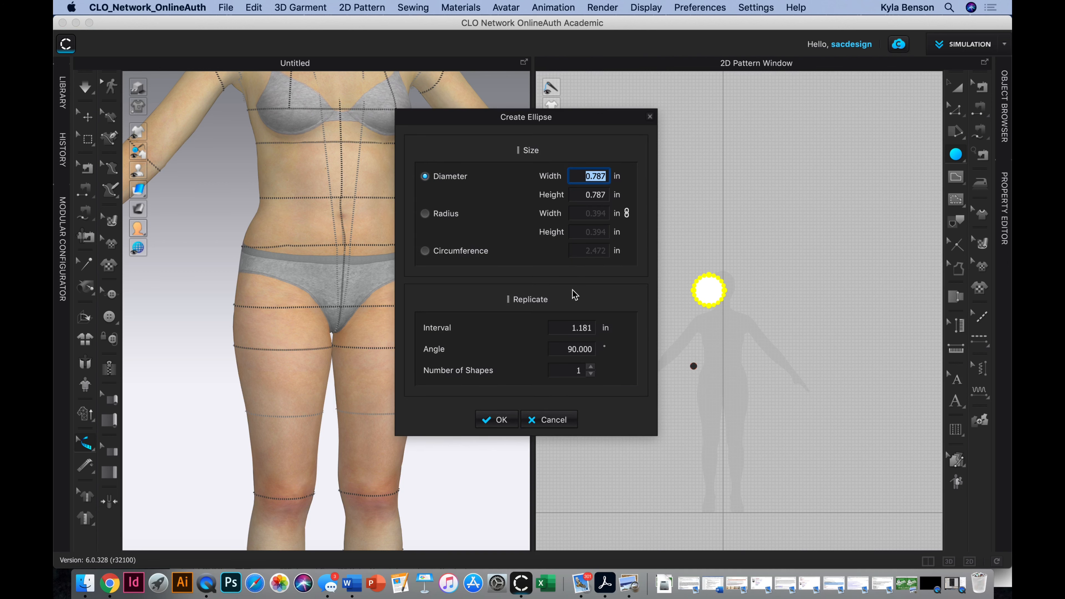
pyautogui.click(445, 252)
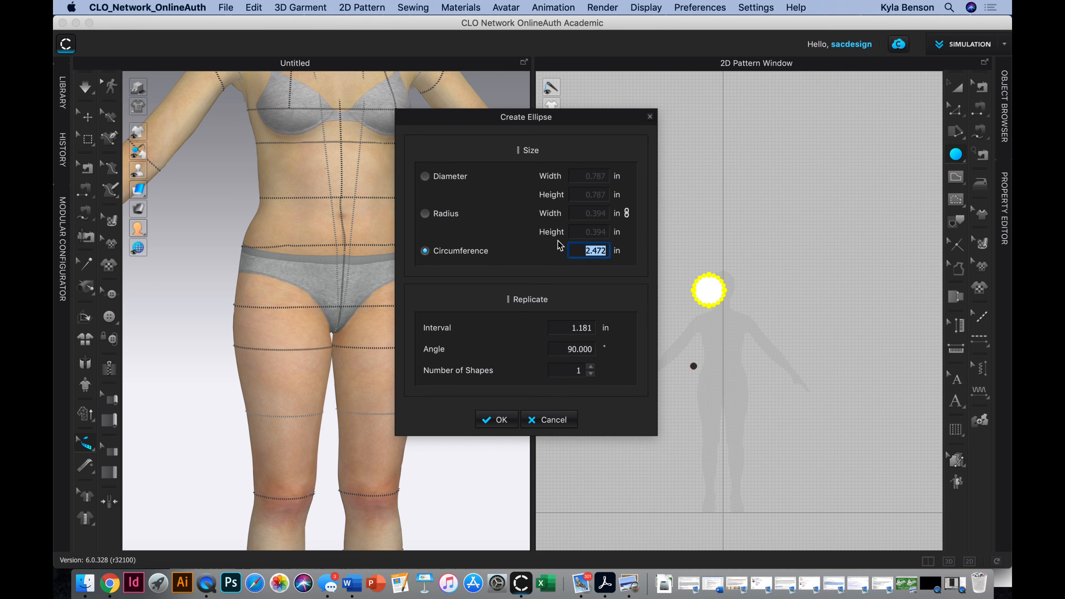
pyautogui.write('28')
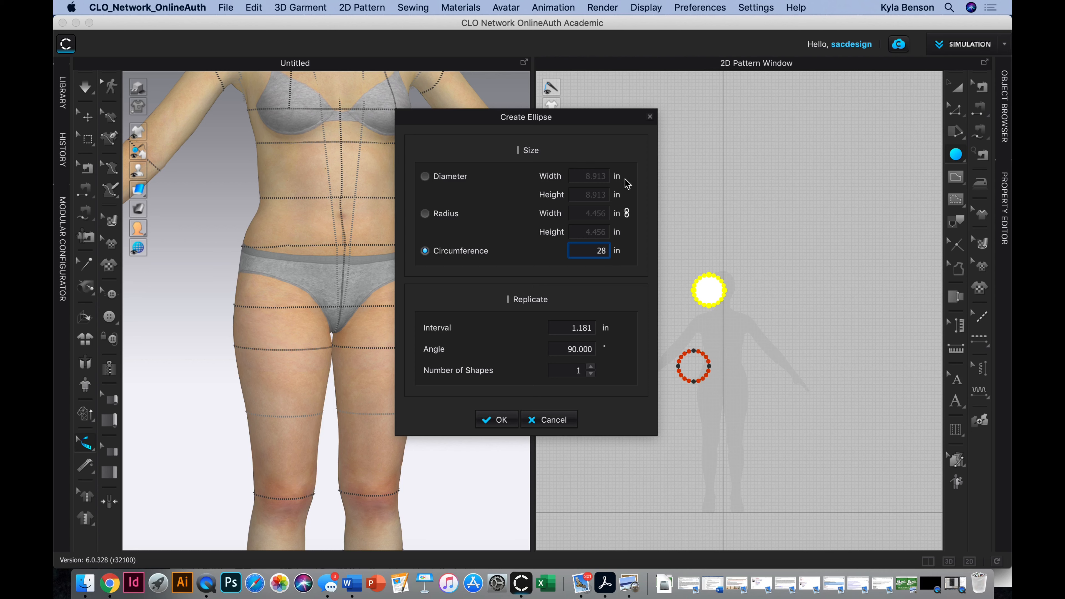
pyautogui.click(458, 176)
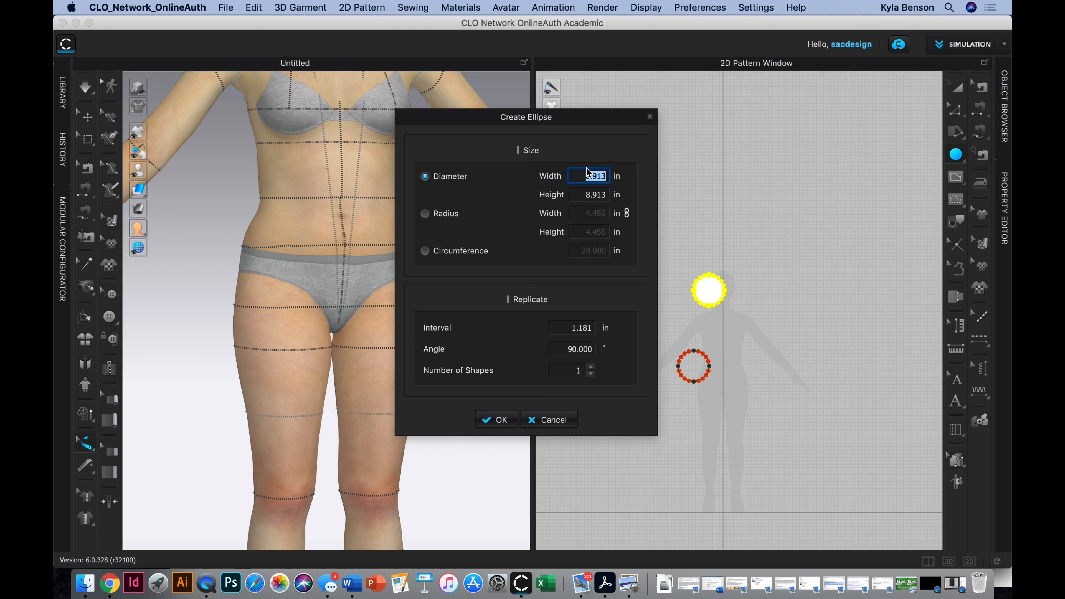
pyautogui.click(587, 176)
pyautogui.write('4')
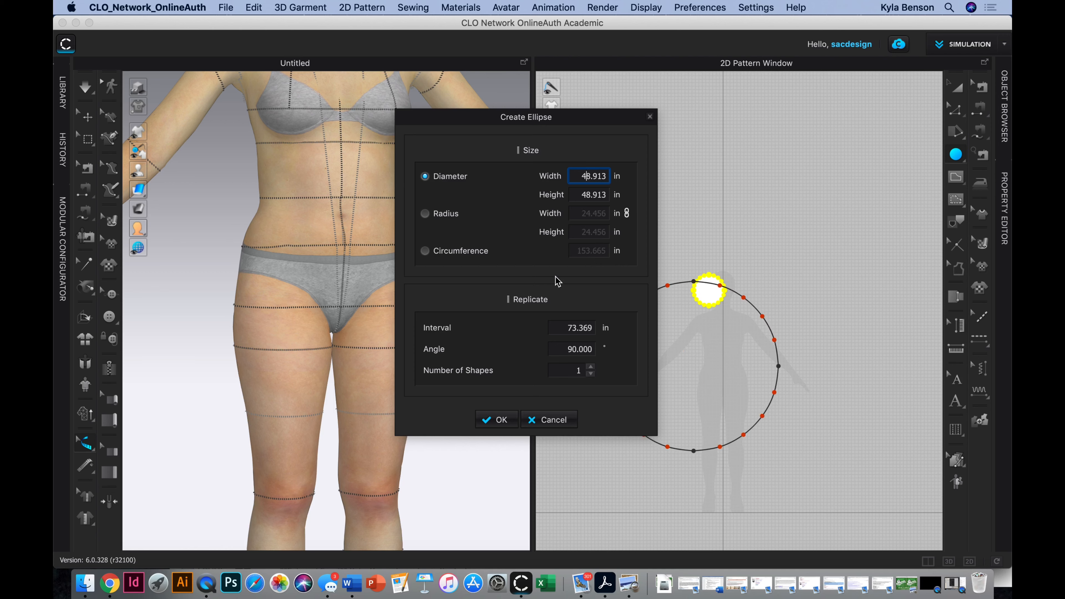
pyautogui.click(499, 420)
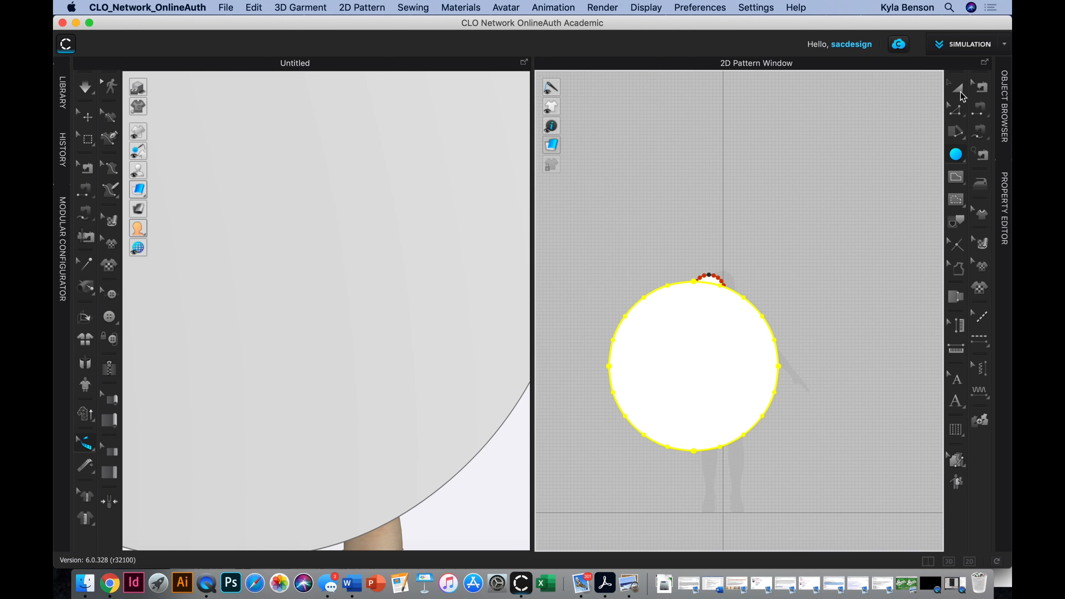
# Move the large hem circle straight down until it is clear of the small waist circle
pyautogui.scroll(-3, 726, 259)
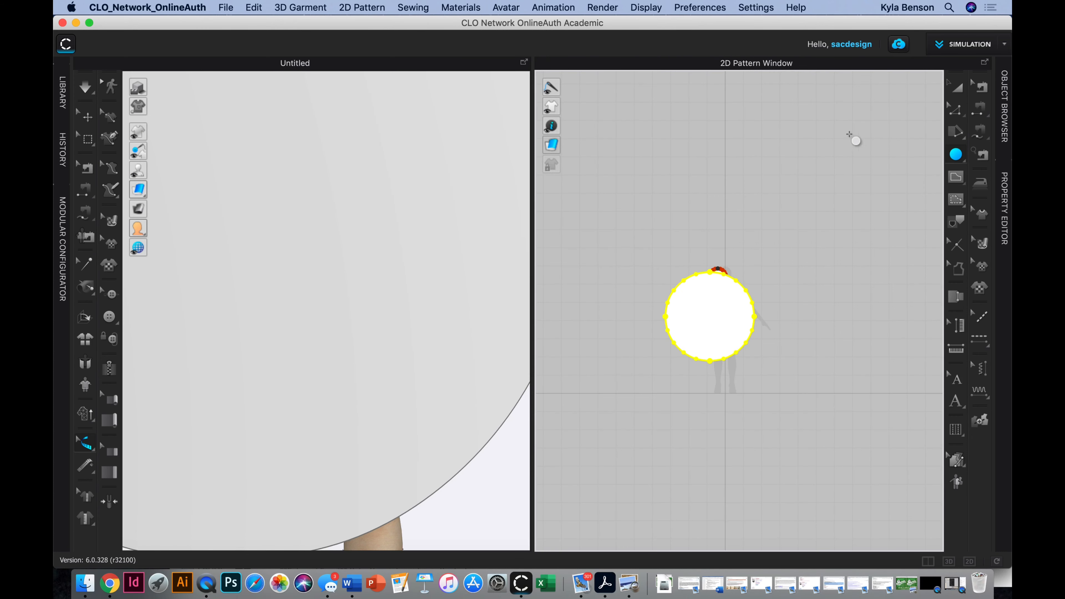
pyautogui.click(960, 89)
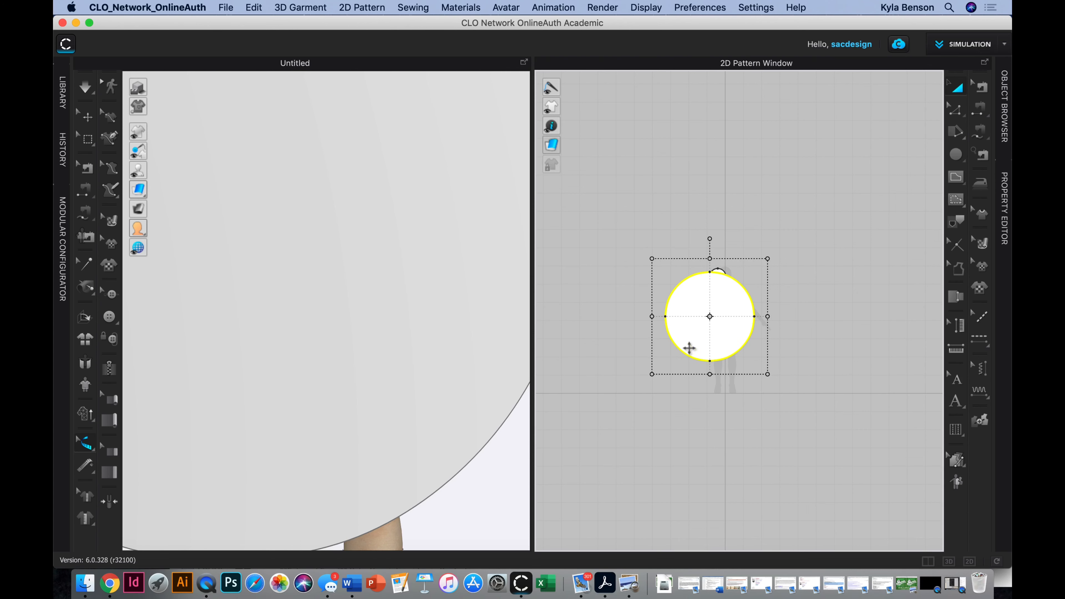
pyautogui.moveTo(712, 339); pyautogui.dragTo(718, 417)
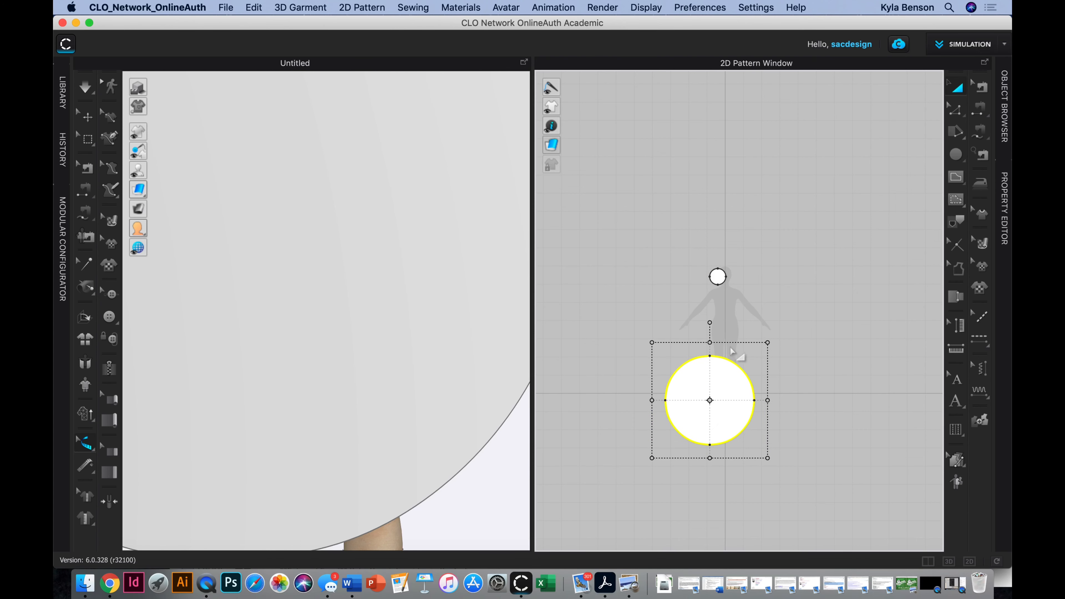
# Align the waist and hem circles concentrically using the Center and Middle alignments
pyautogui.keyDown('shift'); pyautogui.click(719, 276); pyautogui.keyUp('shift')
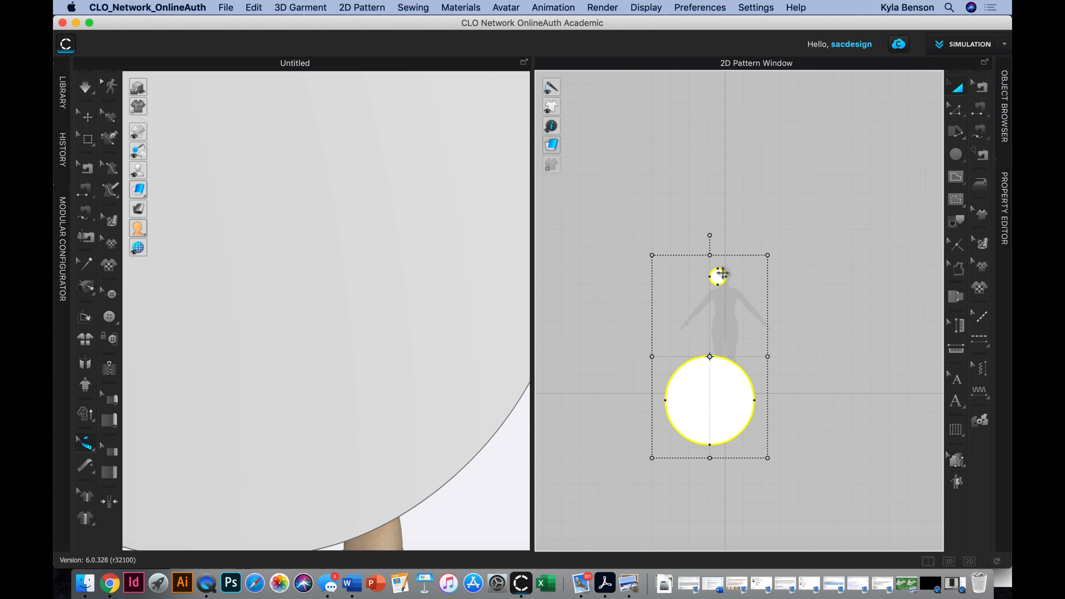
pyautogui.rightClick(721, 273)
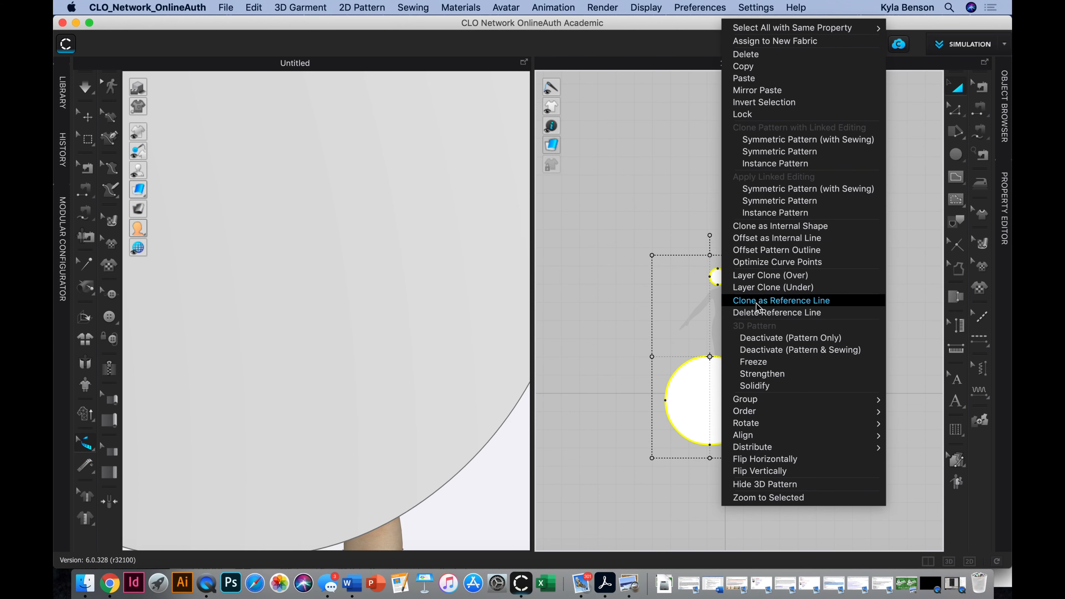
pyautogui.moveTo(751, 435)
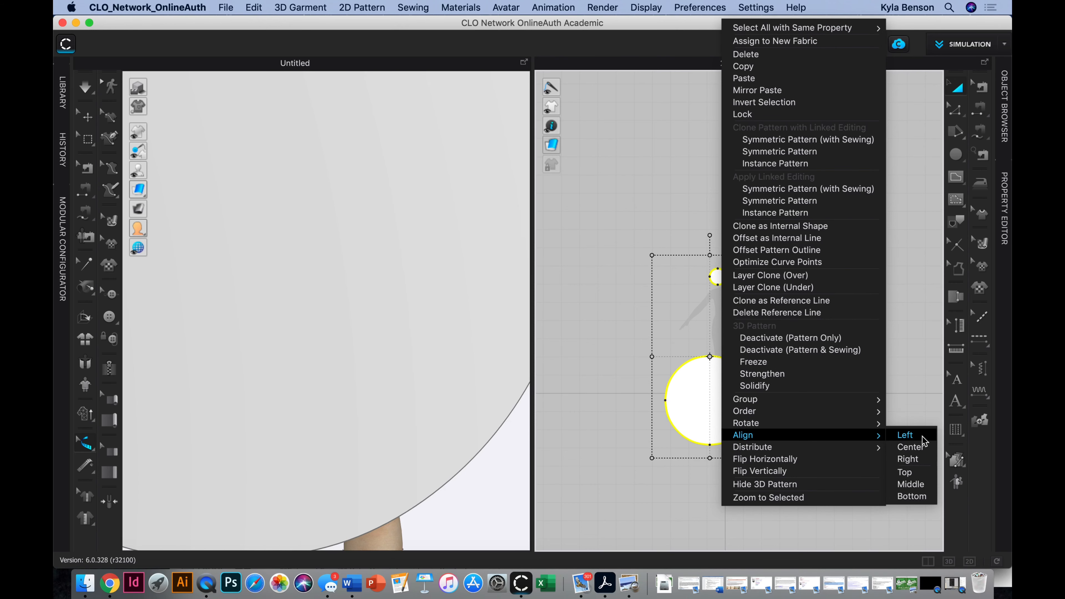
pyautogui.click(910, 447)
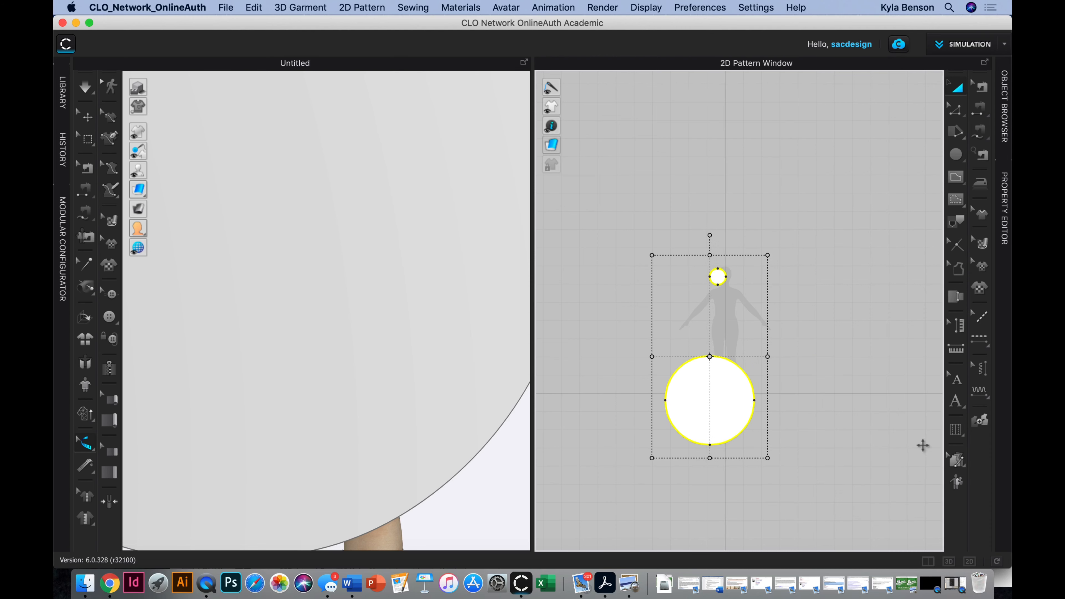
pyautogui.rightClick(707, 399)
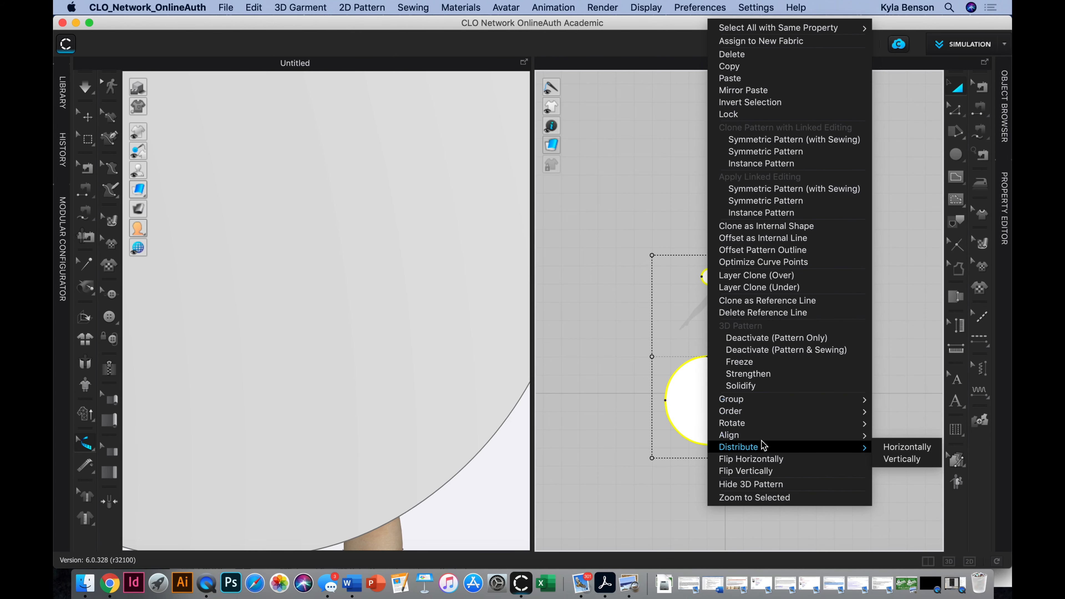
pyautogui.moveTo(767, 437)
pyautogui.click(910, 496)
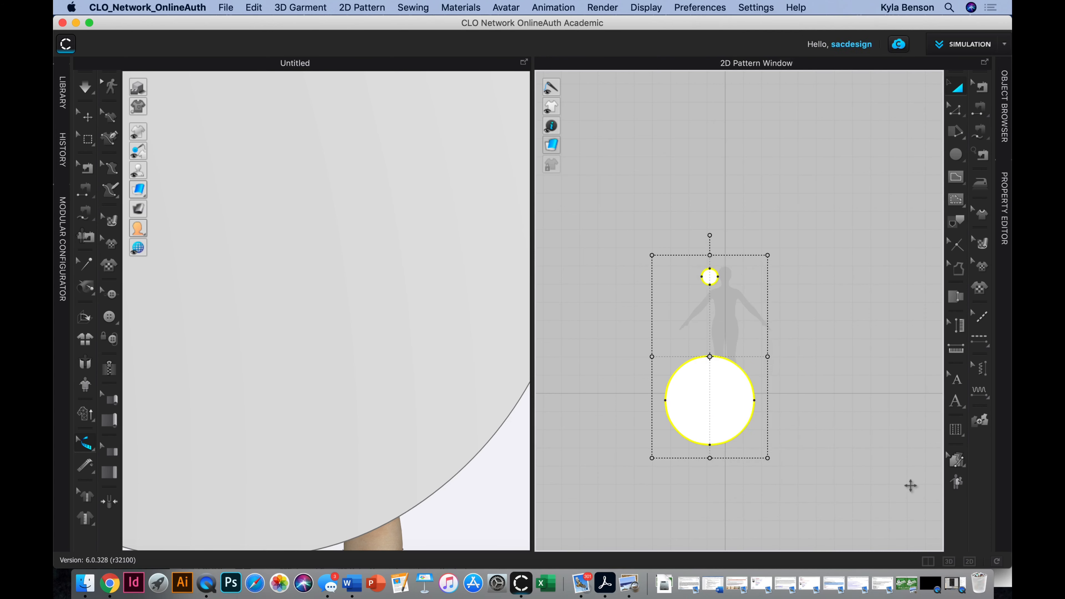
pyautogui.click(812, 344)
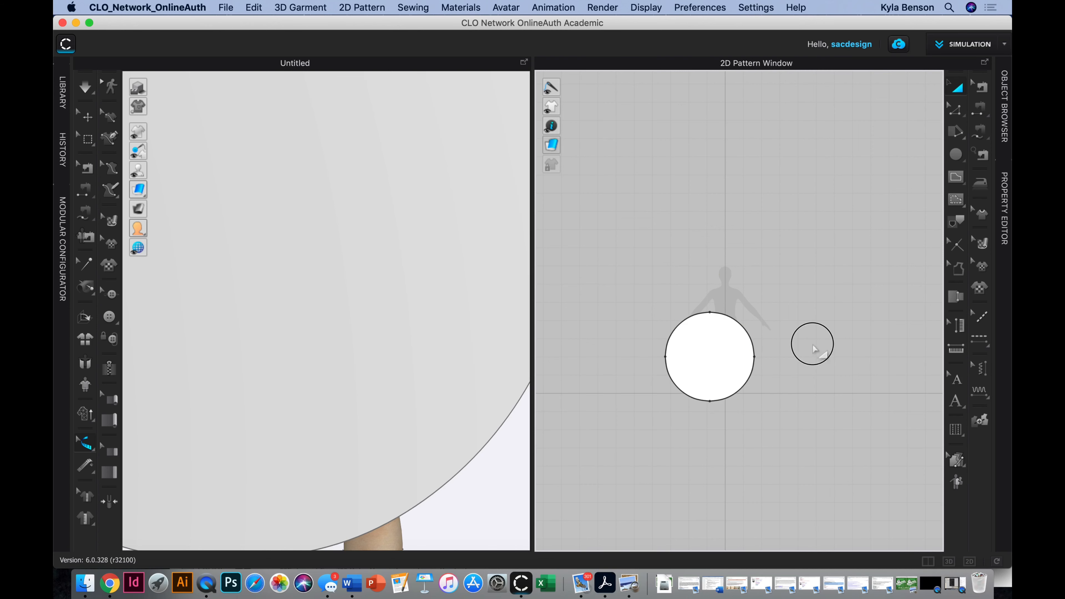
# Send the large hem circle to the back so it lies behind the small waist circle
pyautogui.click(698, 356)
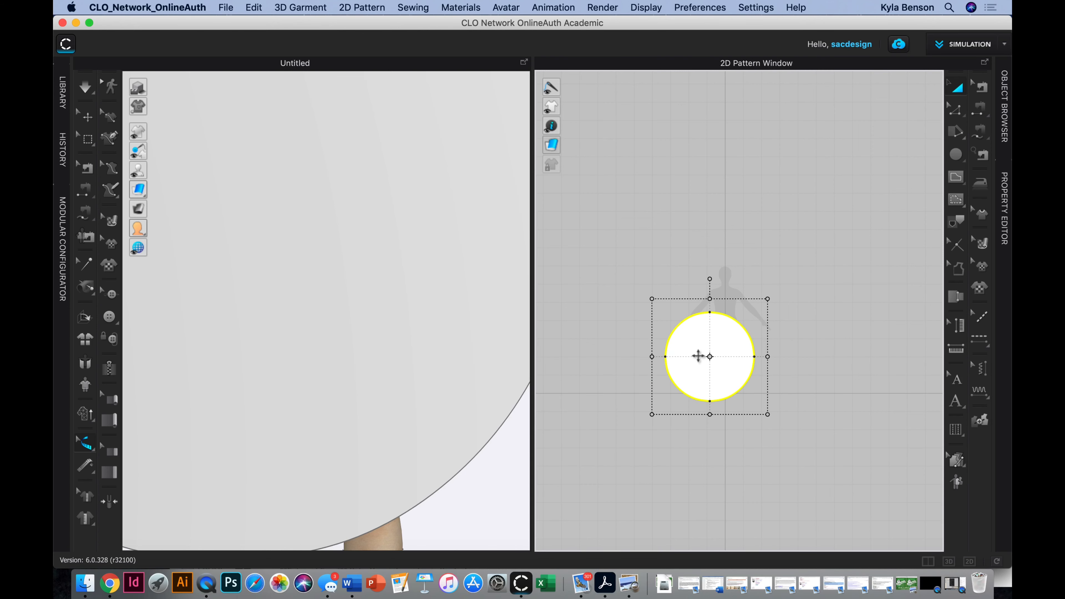
pyautogui.rightClick(698, 356)
pyautogui.moveTo(712, 365)
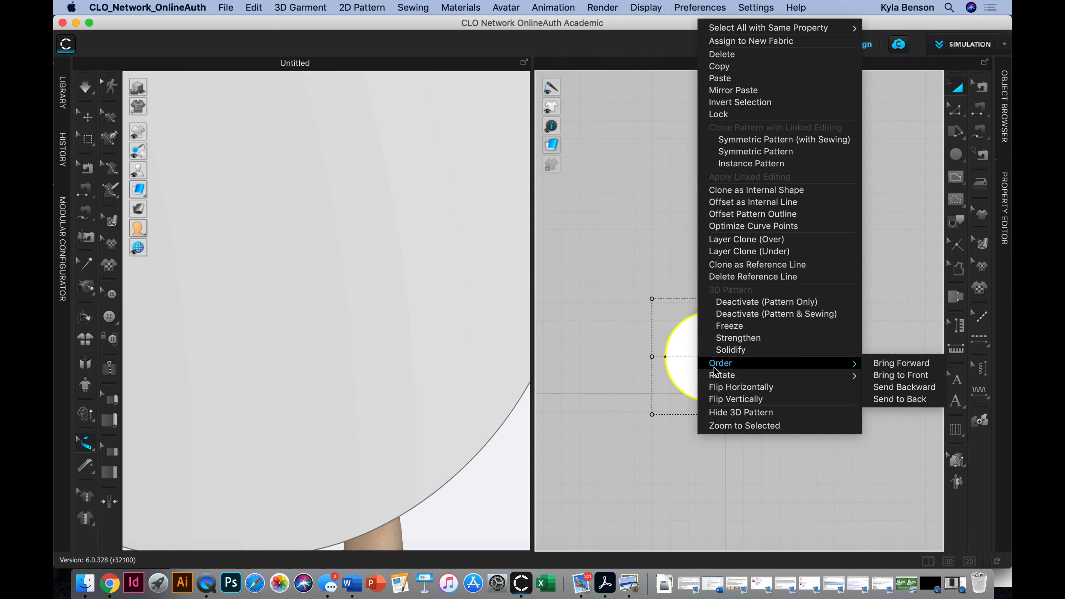
pyautogui.click(900, 399)
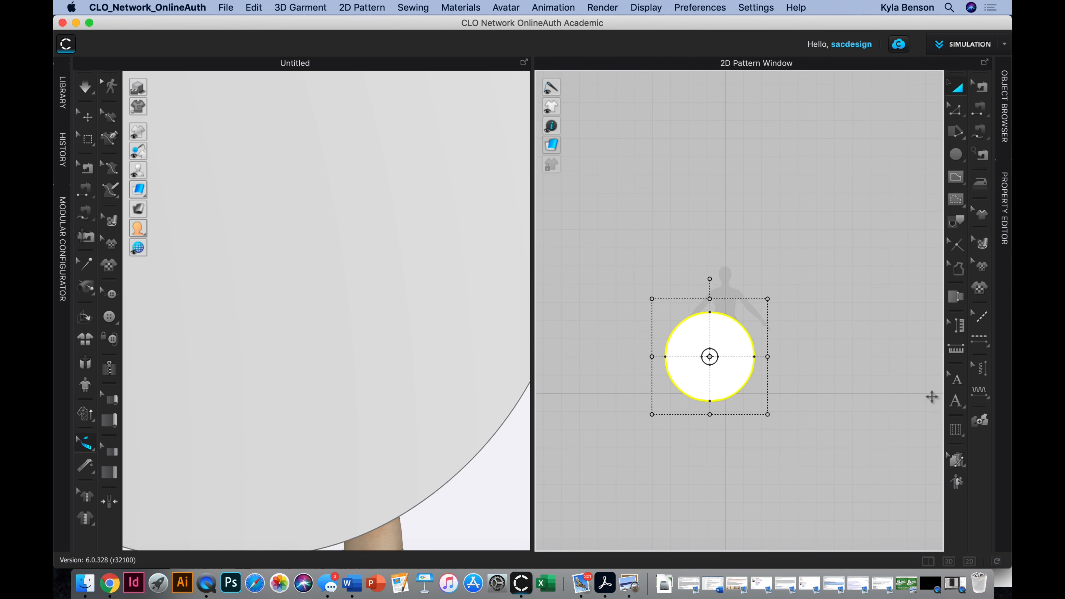
pyautogui.click(807, 379)
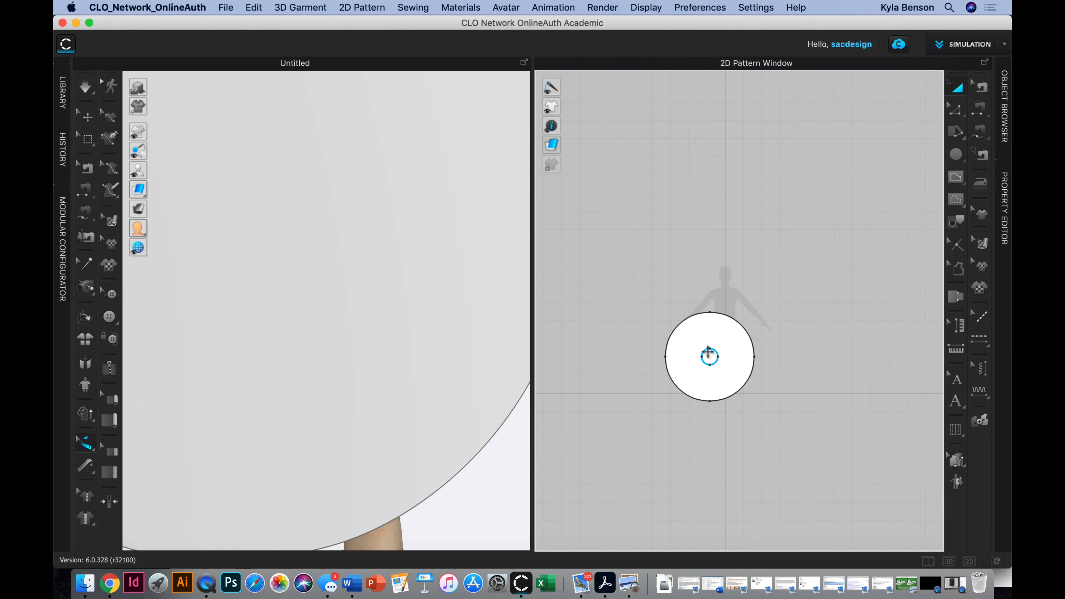
# Clone the small waist circle as an internal shape, placing it on the hem circle about 15 in from the original
pyautogui.click(719, 357)
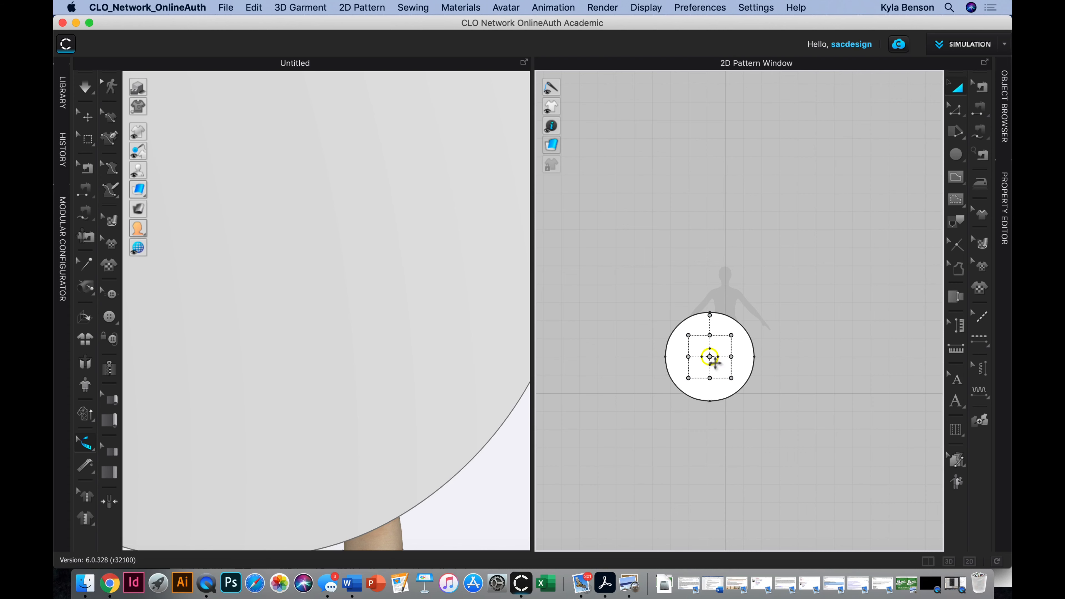
pyautogui.rightClick(715, 363)
pyautogui.moveTo(718, 363)
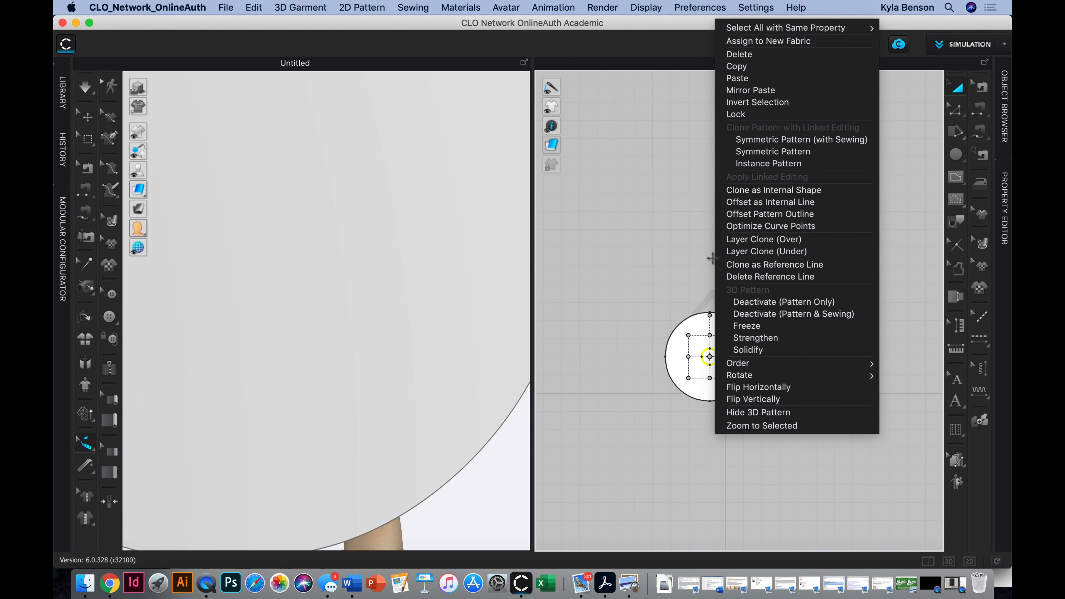
pyautogui.press('Escape')
pyautogui.scroll(5, 682, 343)
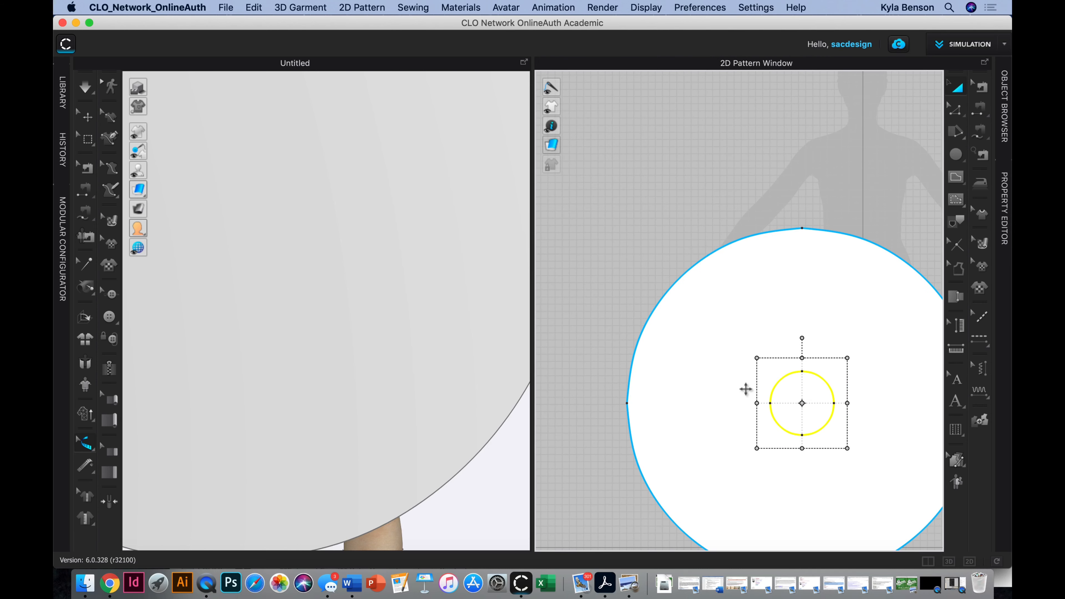
pyautogui.rightClick(816, 431)
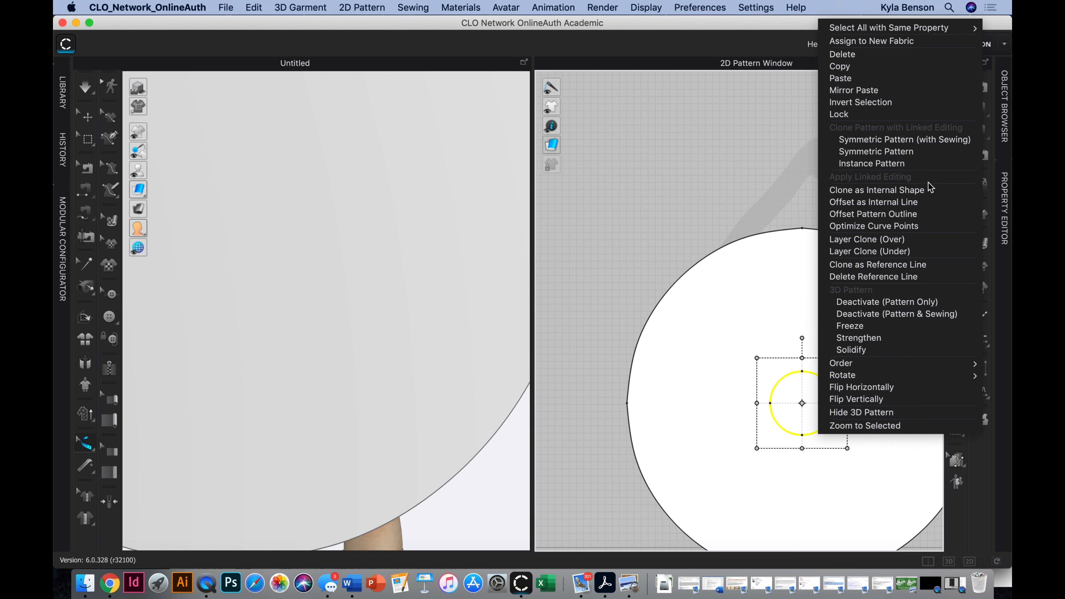
pyautogui.click(926, 190)
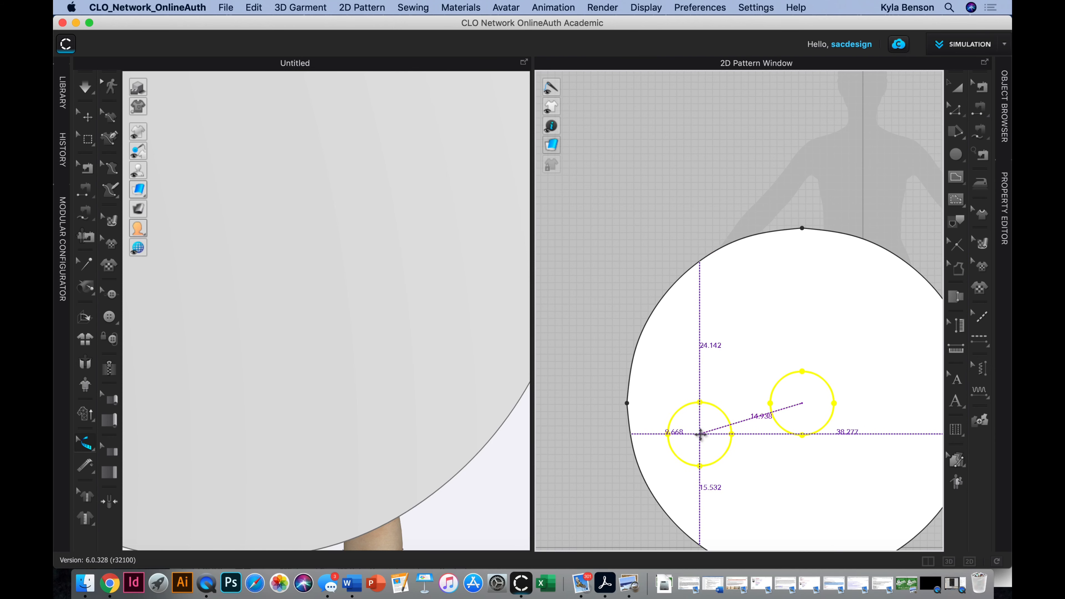
pyautogui.click(709, 444)
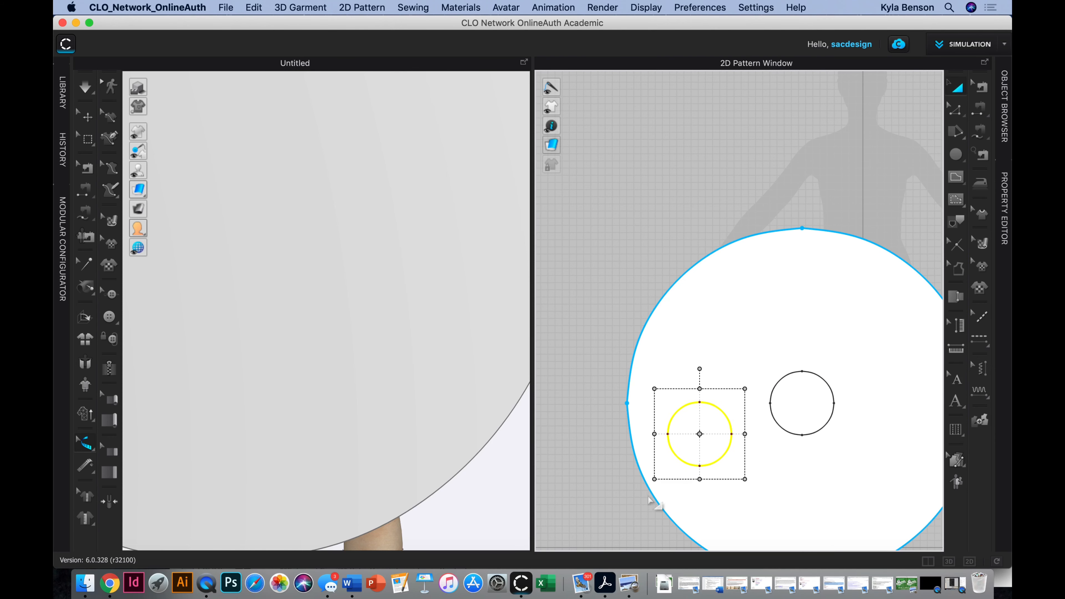
# Move the cloned internal circle onto the small waist circle at the hem circle's center, and select the small circle there
pyautogui.click(779, 446)
pyautogui.click(718, 459)
pyautogui.rightClick(718, 460)
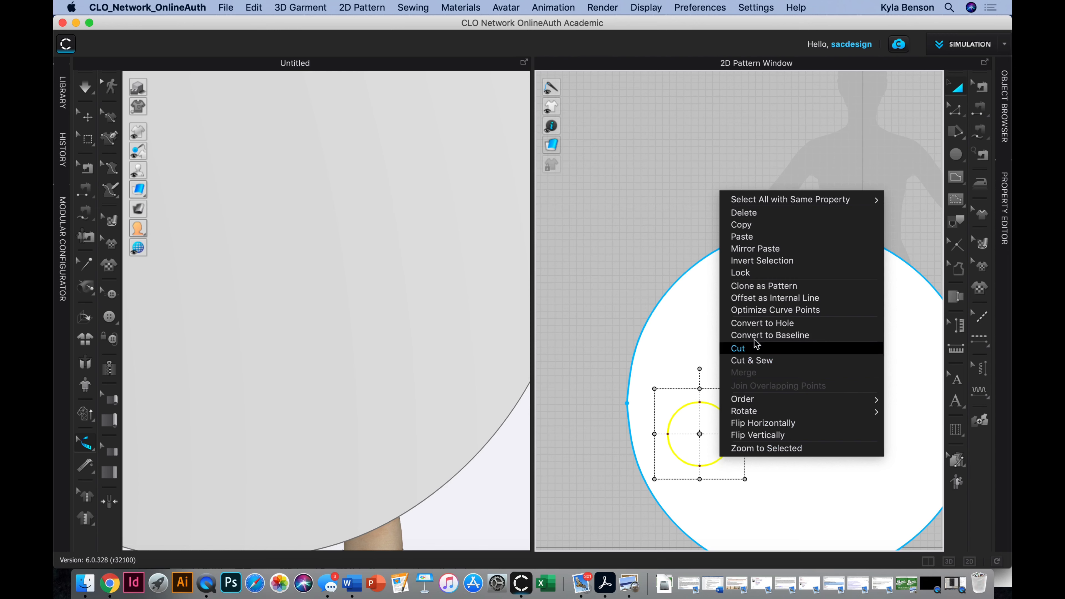
pyautogui.click(761, 423)
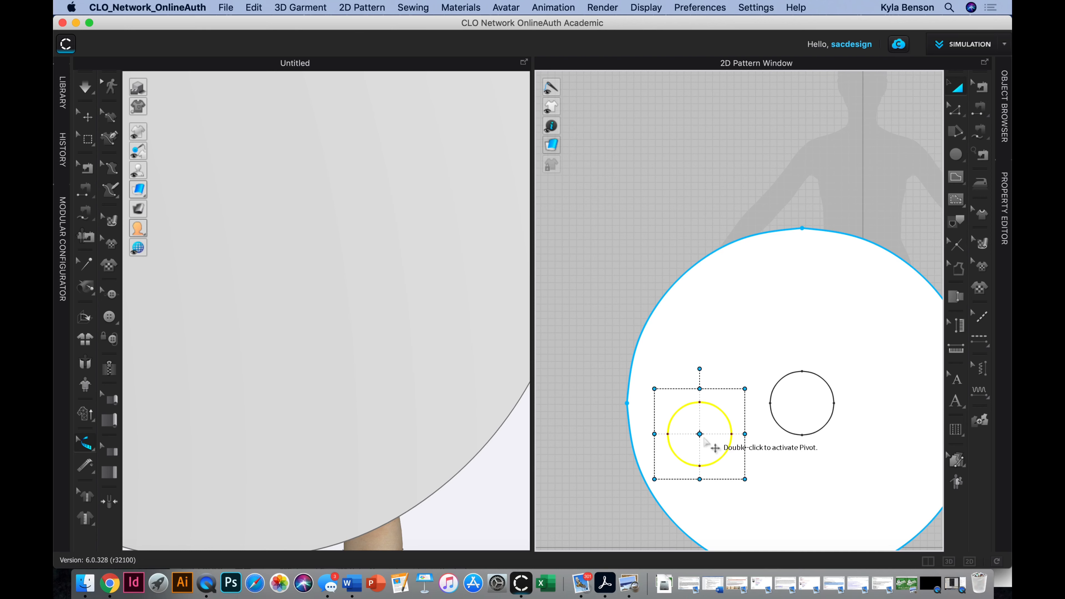
pyautogui.moveTo(724, 462); pyautogui.dragTo(824, 428)
pyautogui.click(819, 465)
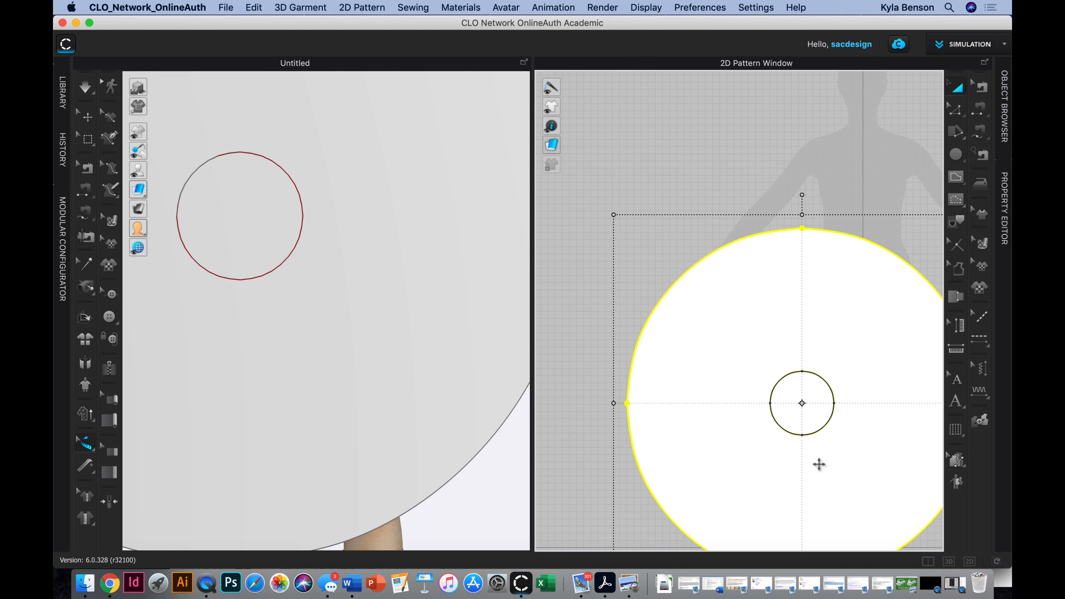
pyautogui.click(820, 434)
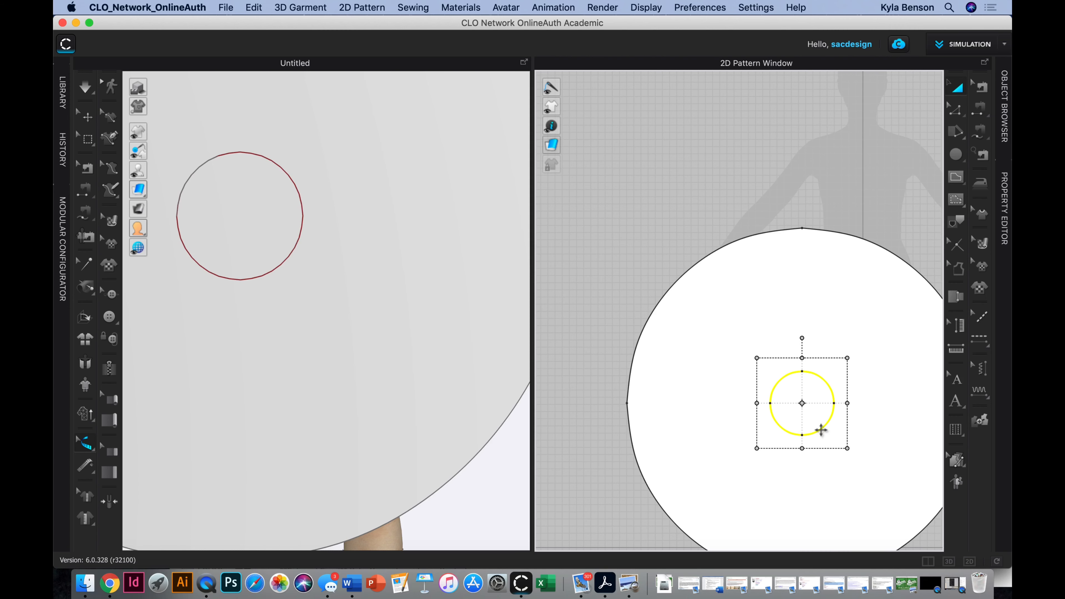
# Move the original small waist circle about 38 in away, off the hem circle, and delete it
pyautogui.rightClick(821, 430)
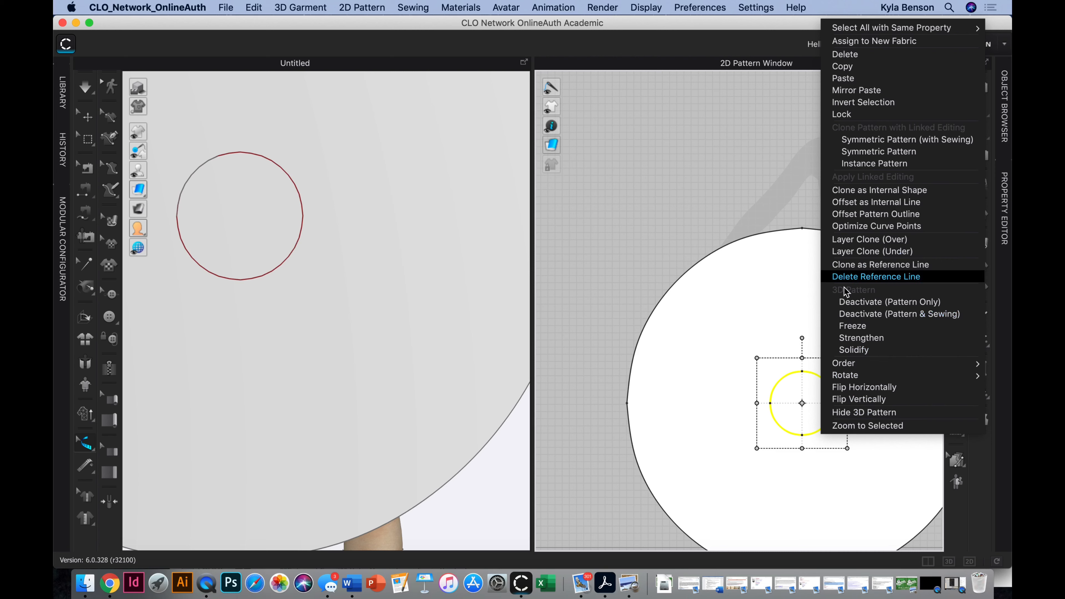
pyautogui.click(745, 305)
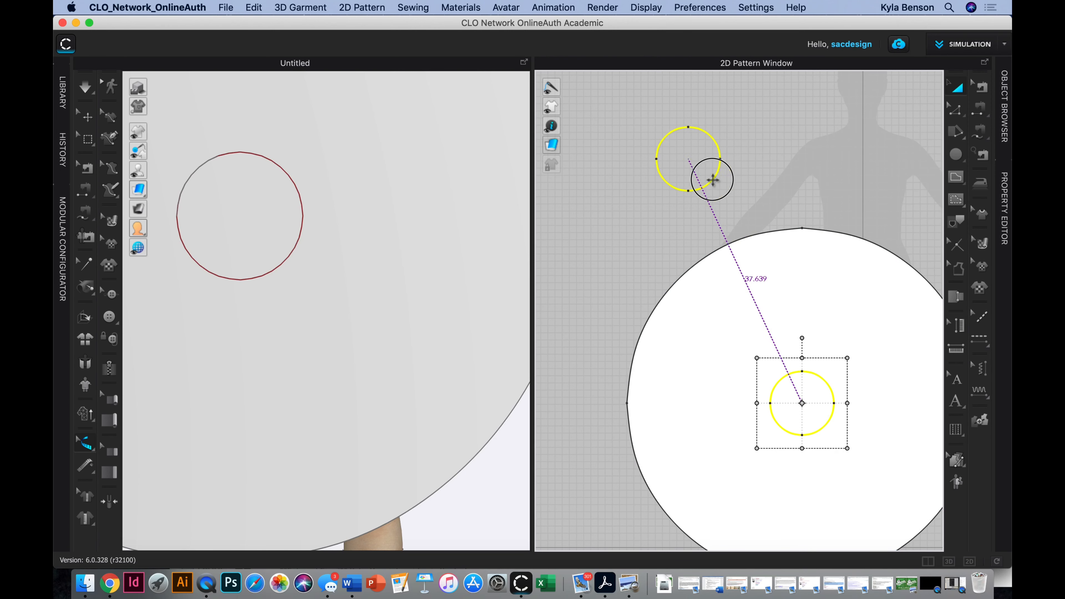
pyautogui.click(712, 178)
pyautogui.click(877, 185)
pyautogui.click(674, 140)
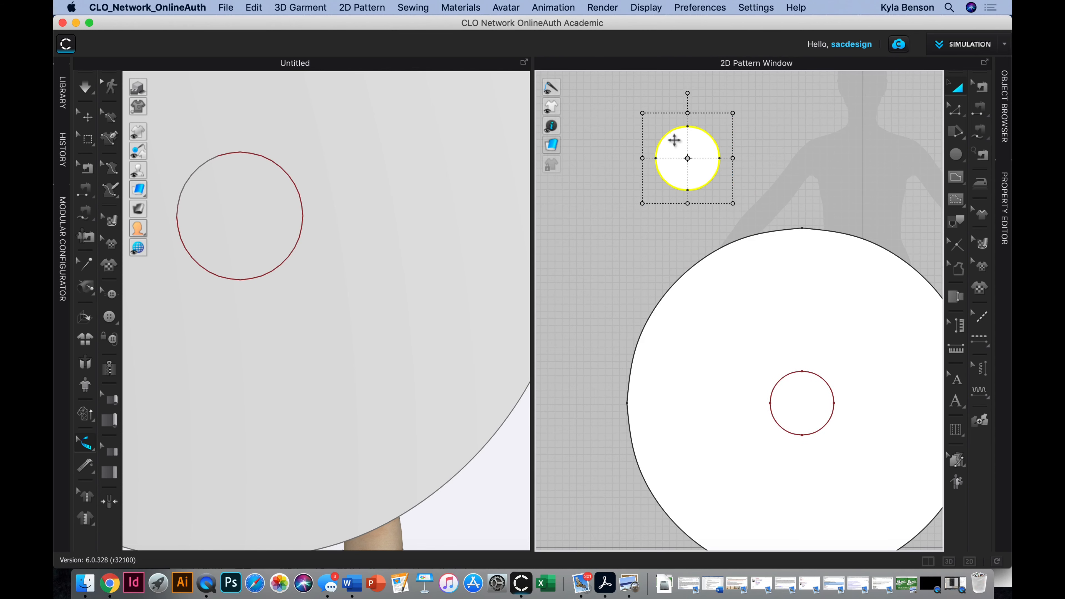
pyautogui.press('Delete')
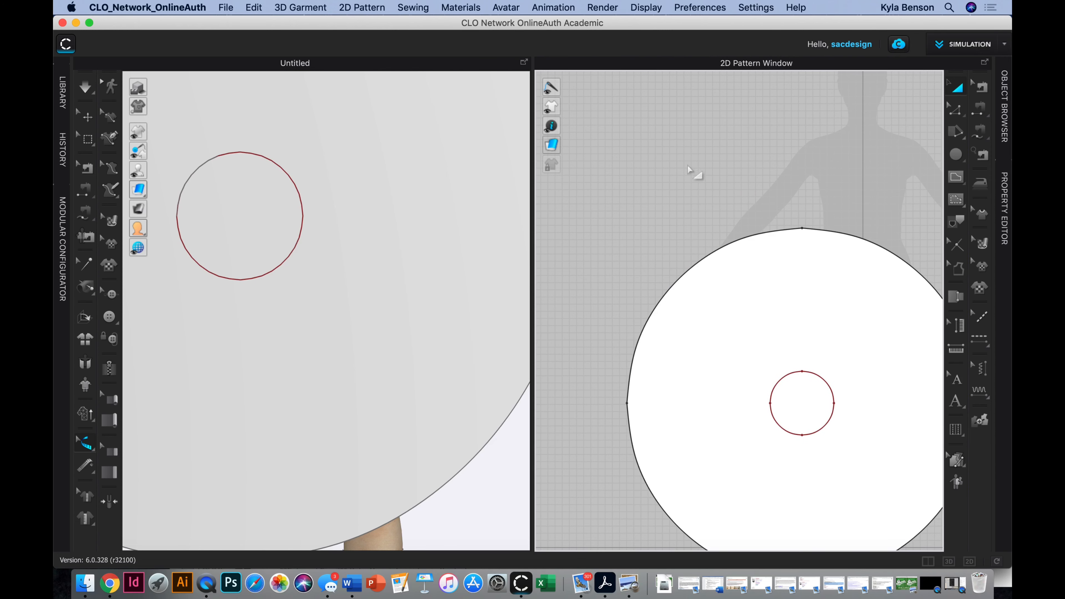
# Cut the hem circle along the internal waist circle and delete the cut-out piece to open the waist hole
pyautogui.click(823, 427)
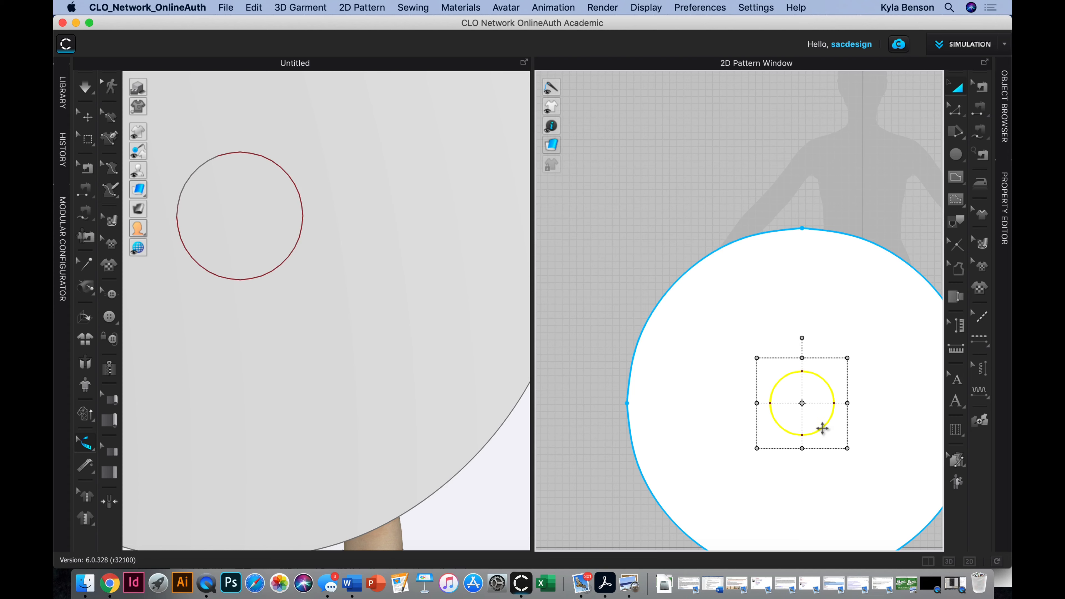
pyautogui.rightClick(822, 428)
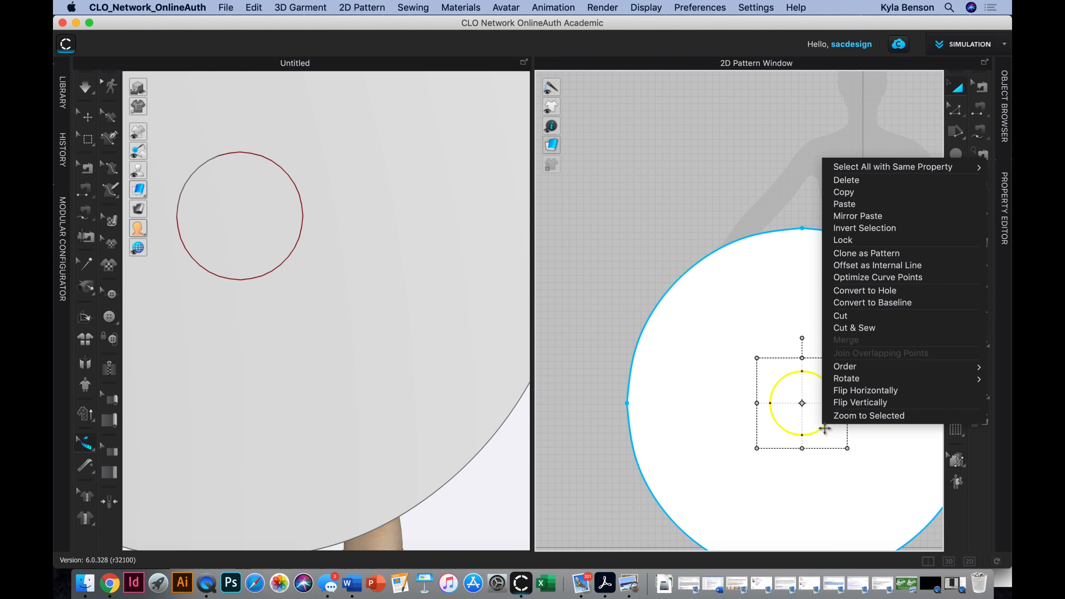
pyautogui.click(853, 316)
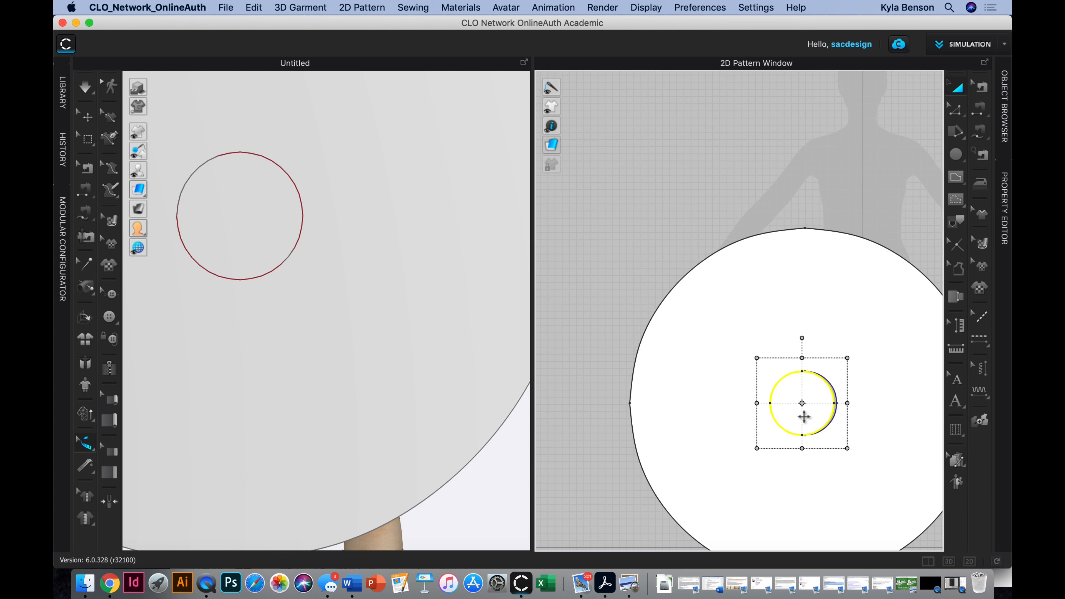
pyautogui.press('Delete')
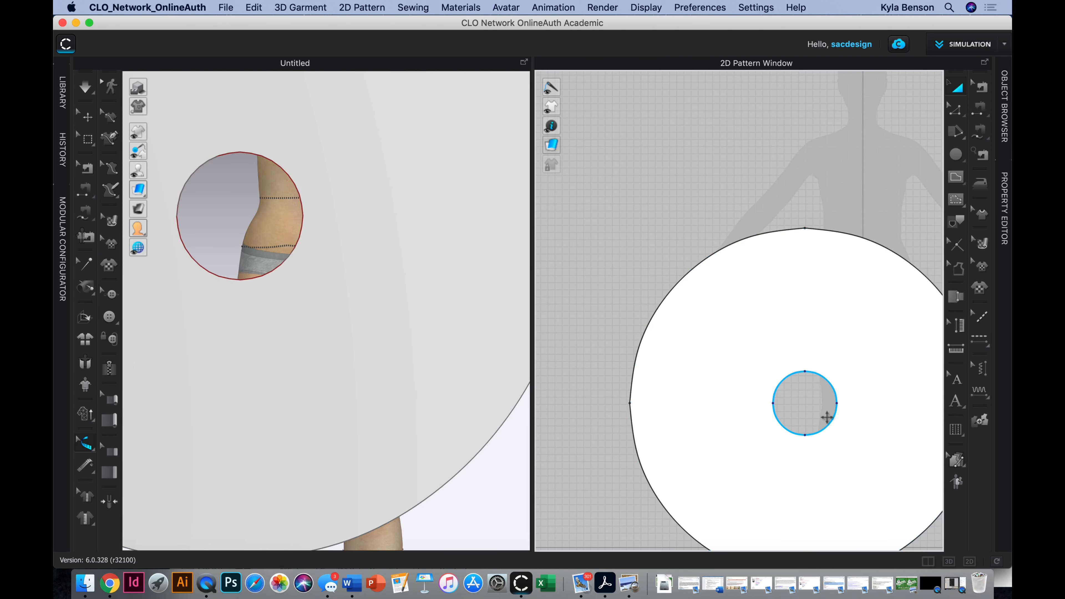
# Draw a horizontal internal line across the skirt through the waist hole, joining the hem circle's two opposite side points
pyautogui.scroll(-4, 870, 361)
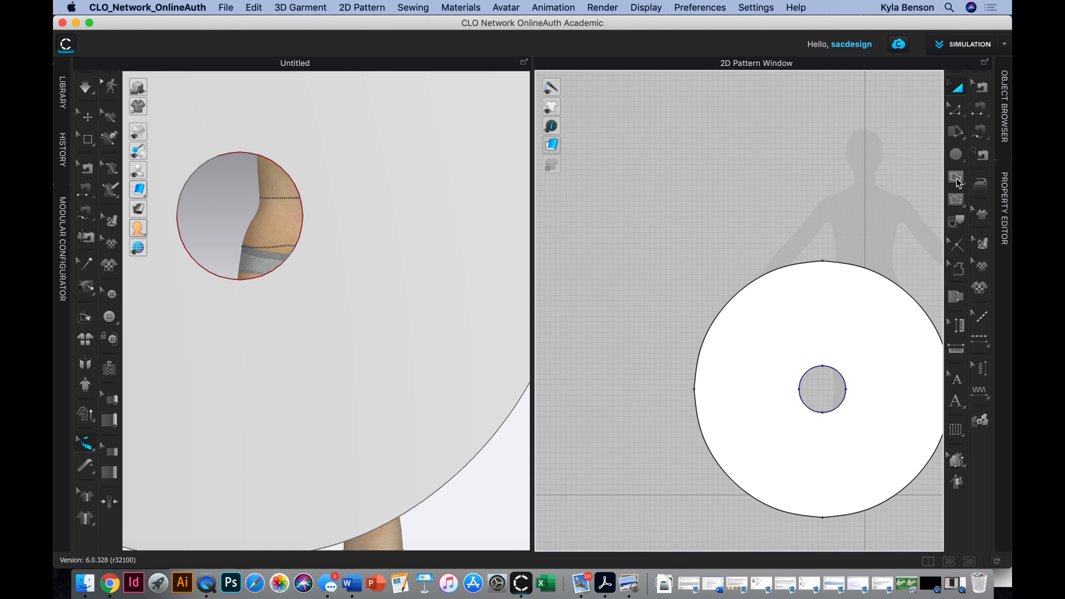
pyautogui.moveTo(959, 198); pyautogui.dragTo(882, 176)
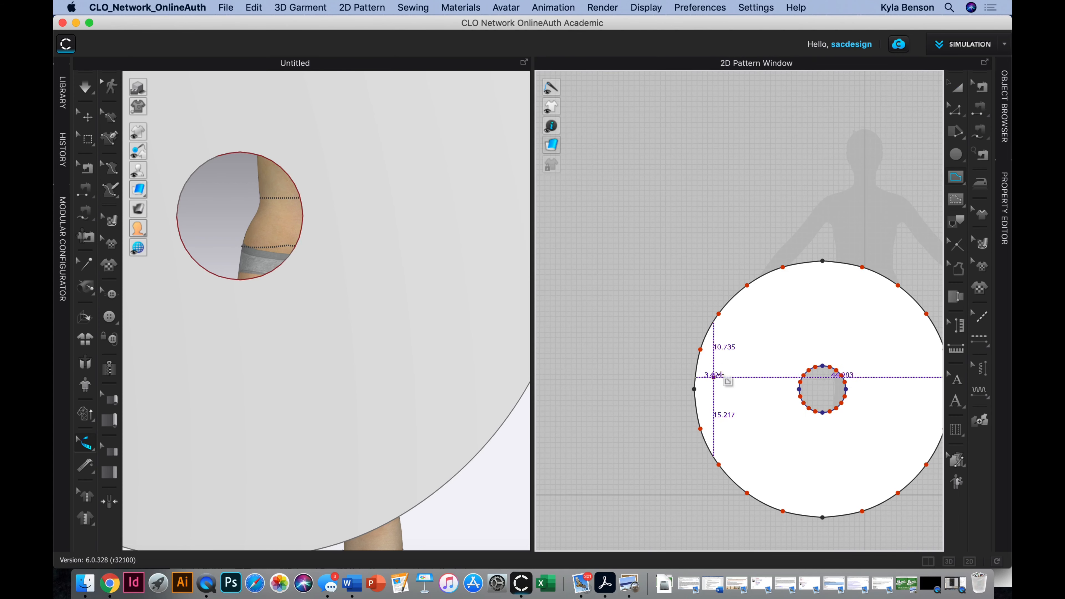
pyautogui.moveTo(714, 367); pyautogui.dragTo(637, 307, button='middle')
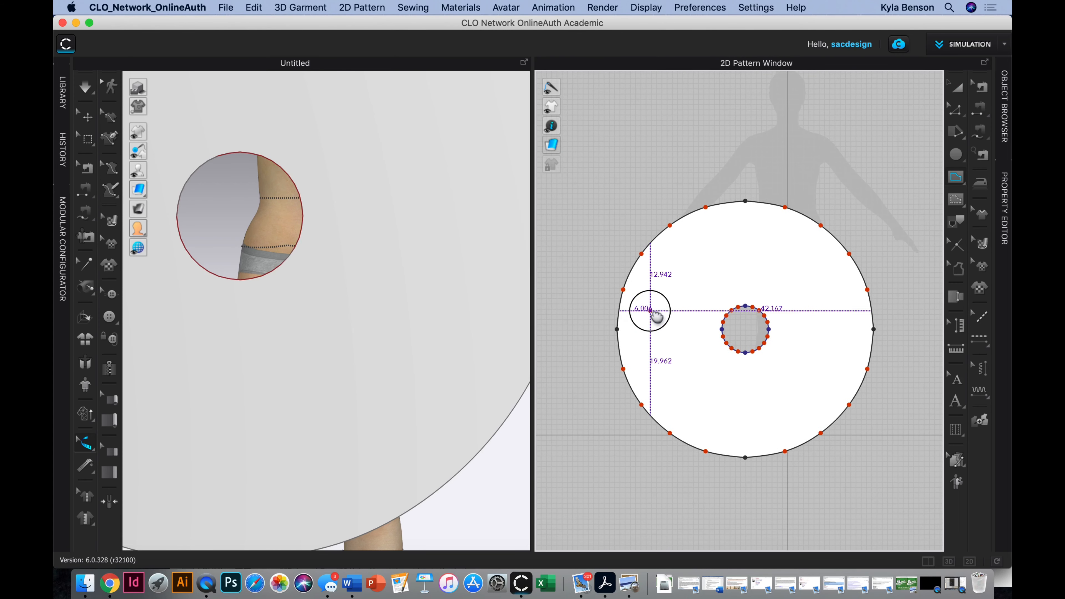
pyautogui.click(617, 329)
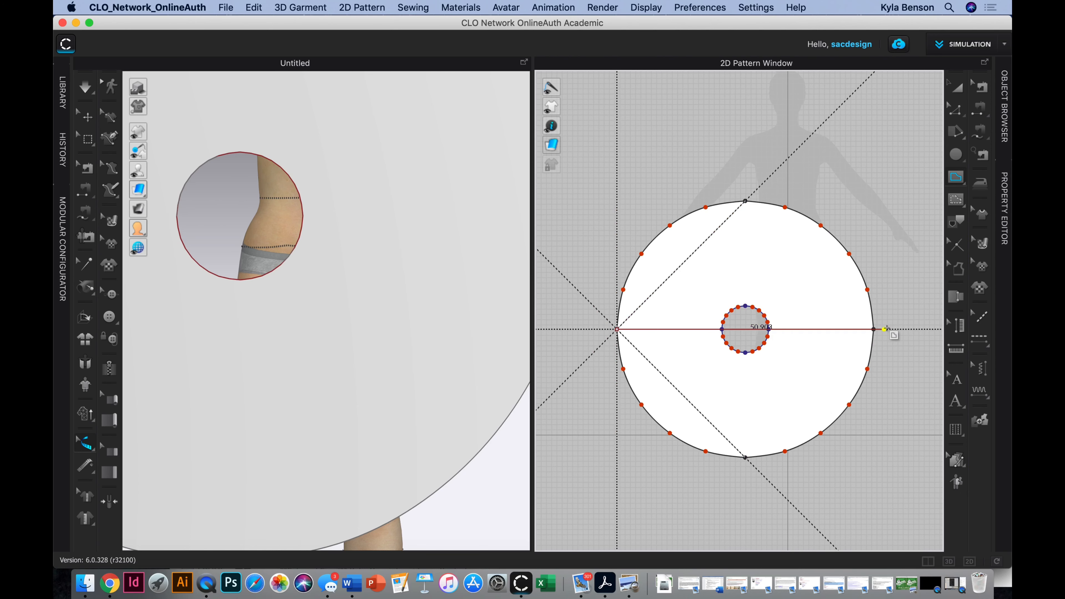
pyautogui.click(873, 329)
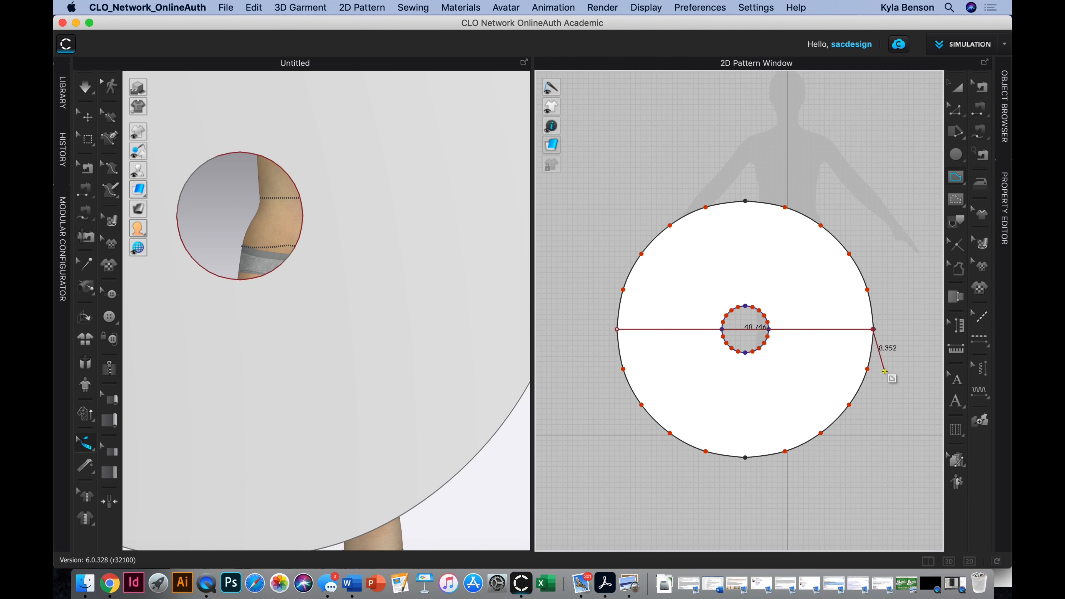
pyautogui.press('Return')
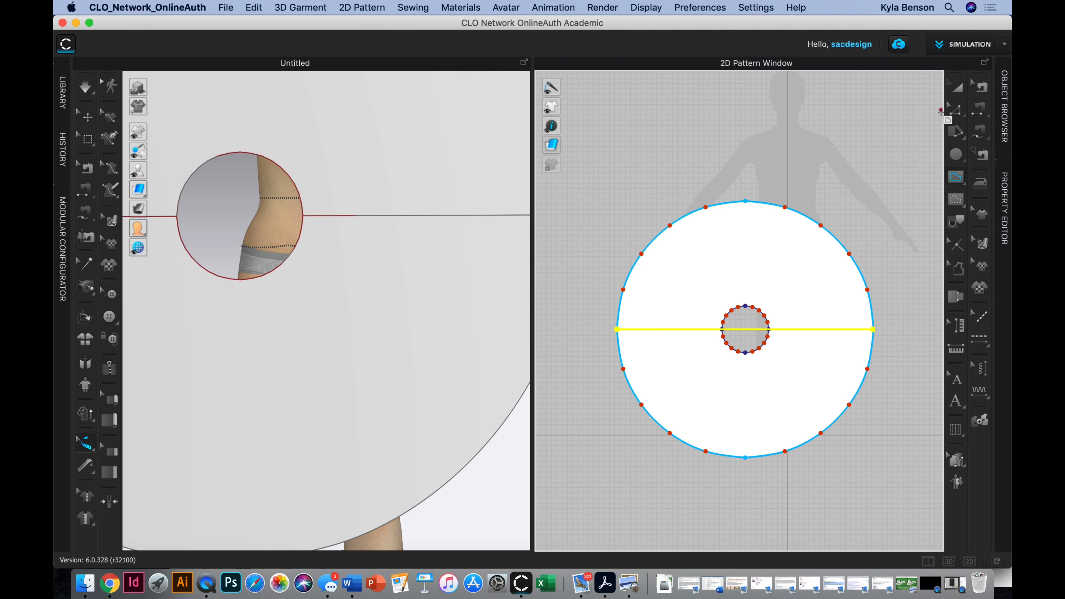
# Apply Extend/Trim & Add Point to Pattern Outline to the horizontal internal line
pyautogui.click(960, 89)
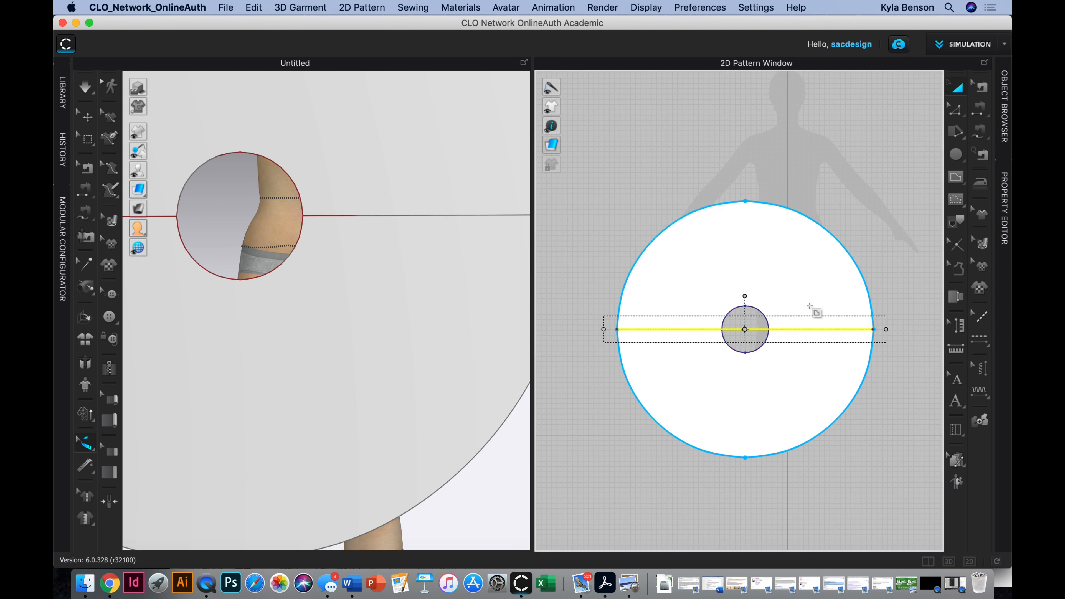
pyautogui.rightClick(805, 331)
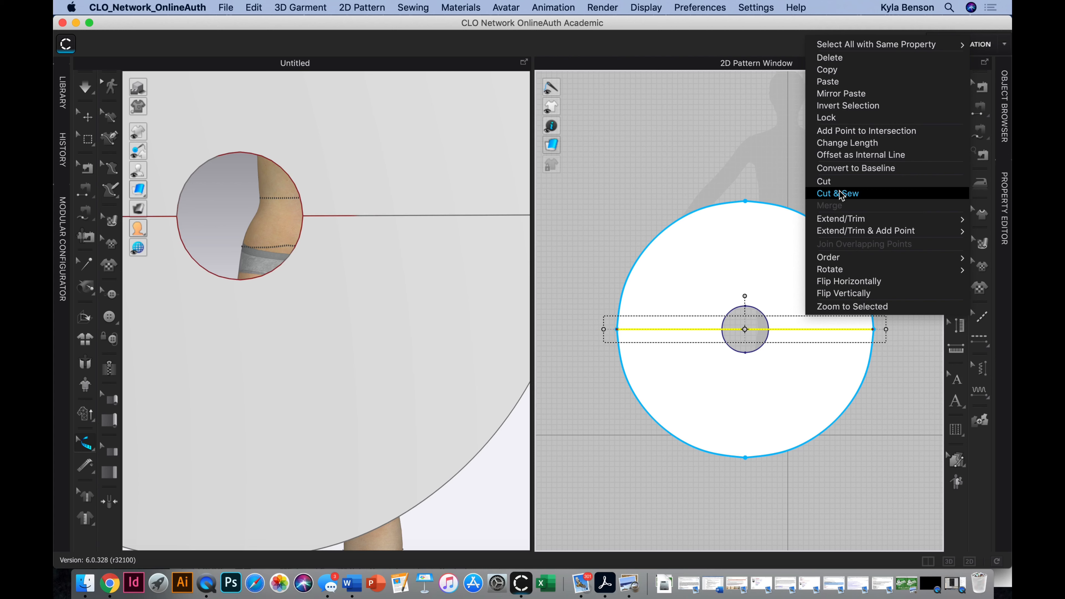
pyautogui.moveTo(851, 234)
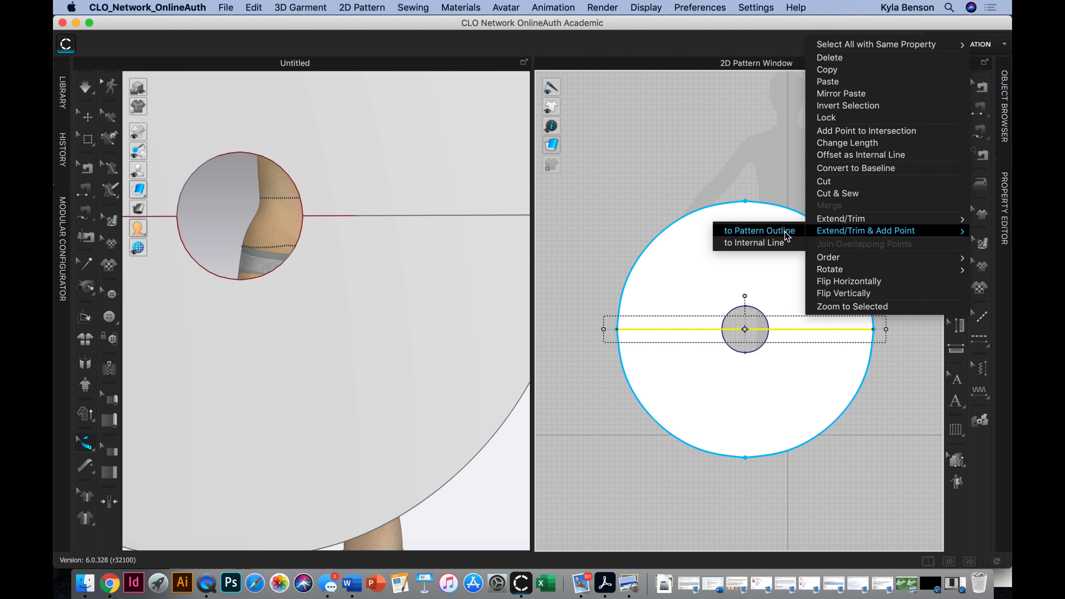
pyautogui.click(785, 230)
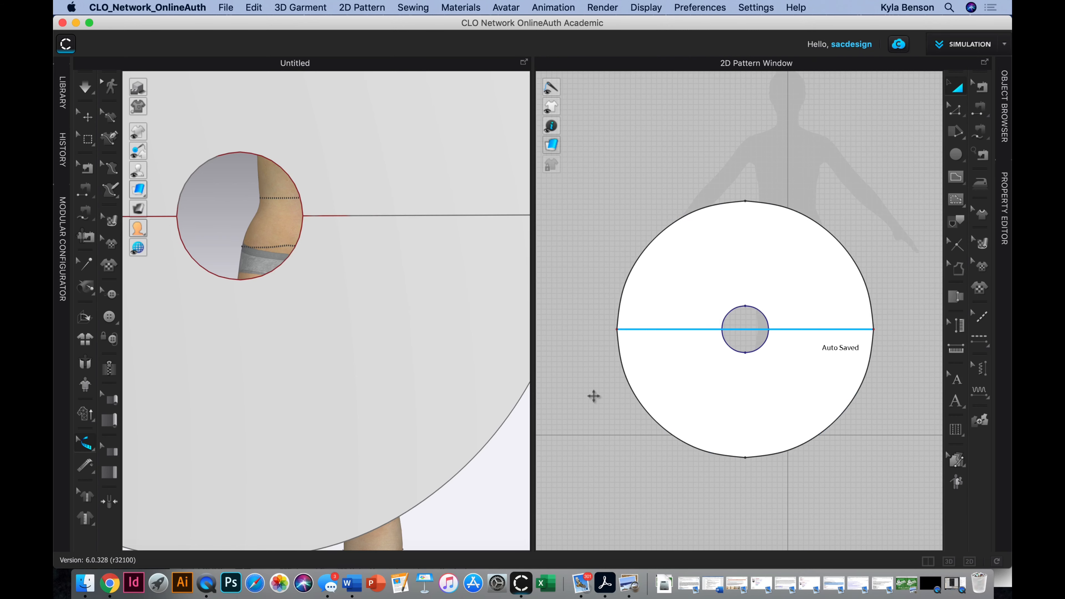
# Cut & Sew the skirt along the horizontal internal line to split it into two half-circle pieces
pyautogui.rightClick(653, 330)
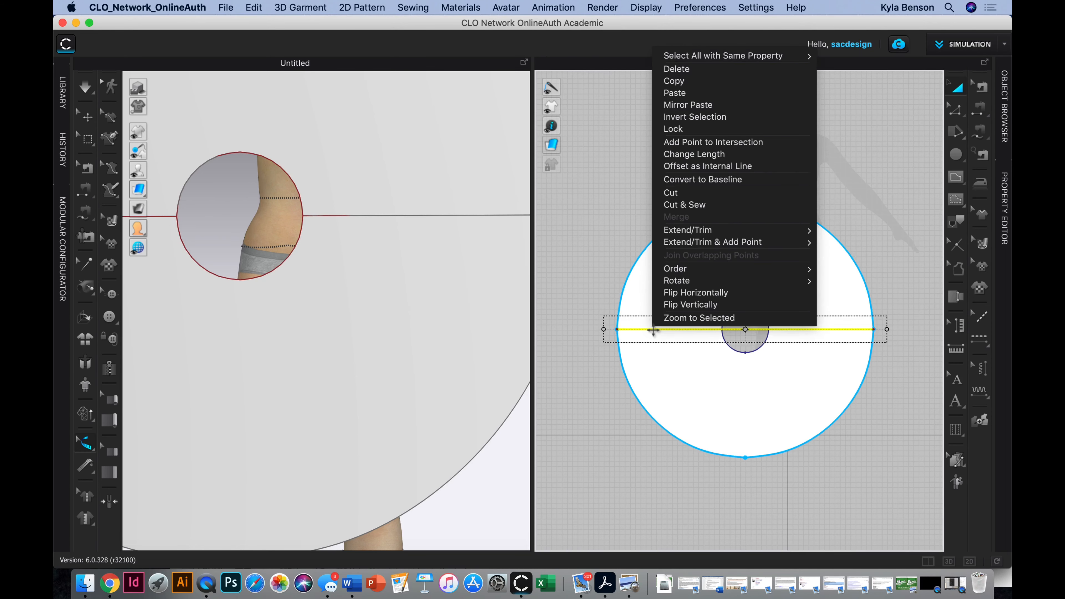
pyautogui.click(685, 204)
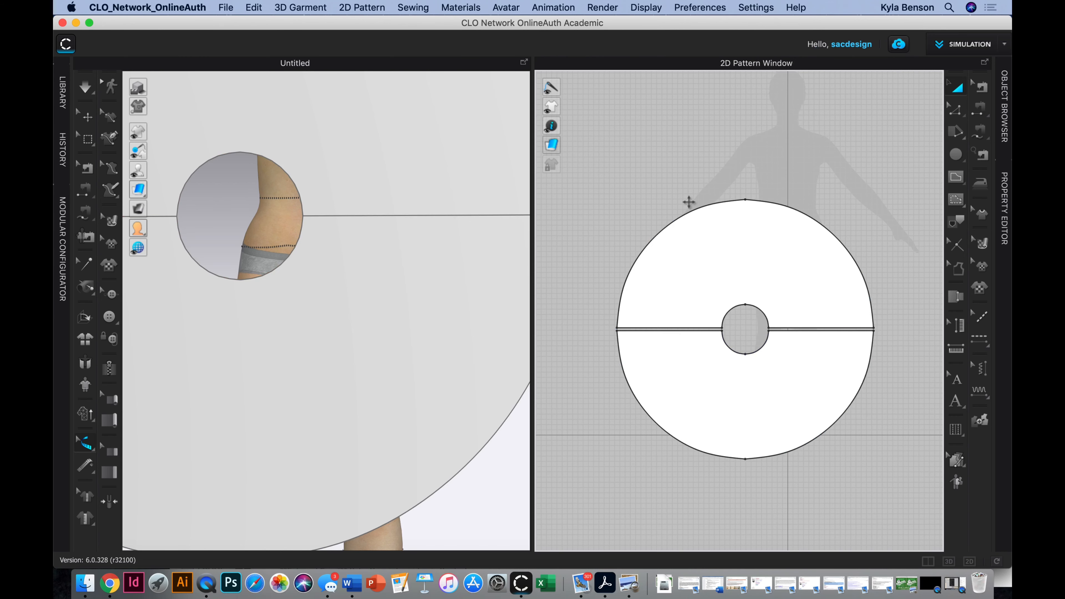
pyautogui.click(730, 396)
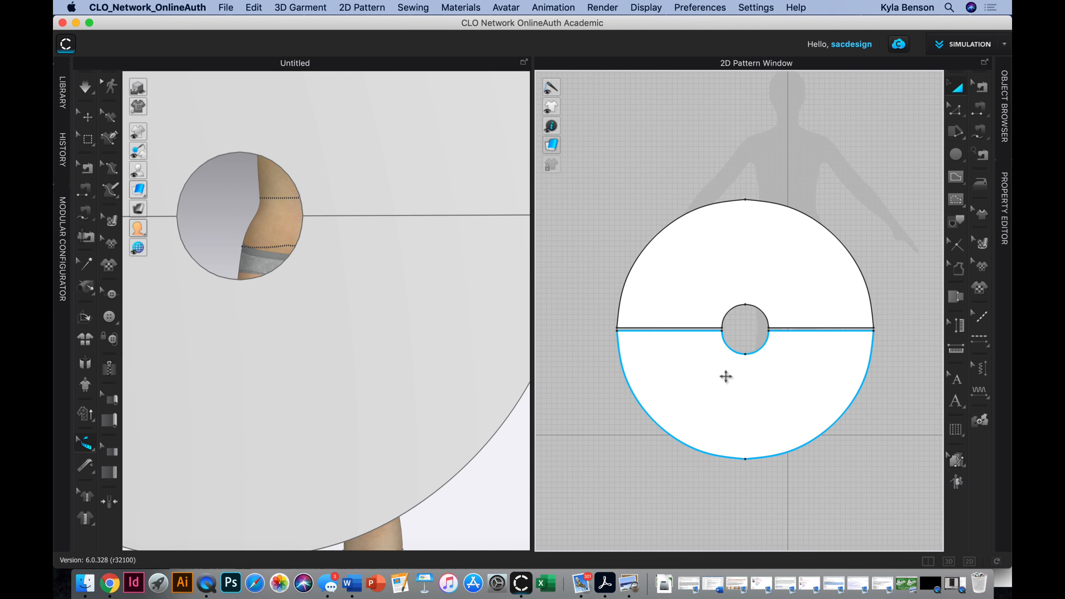
pyautogui.scroll(-3, 726, 376)
pyautogui.scroll(-1, 341, 340)
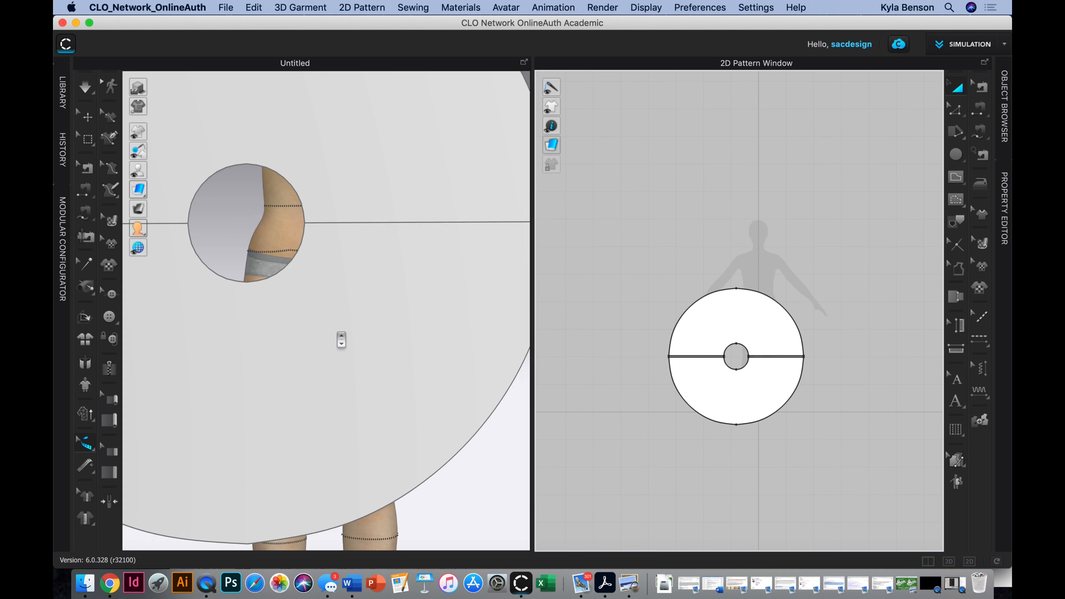
pyautogui.scroll(-3, 342, 340)
pyautogui.scroll(-2, 349, 353)
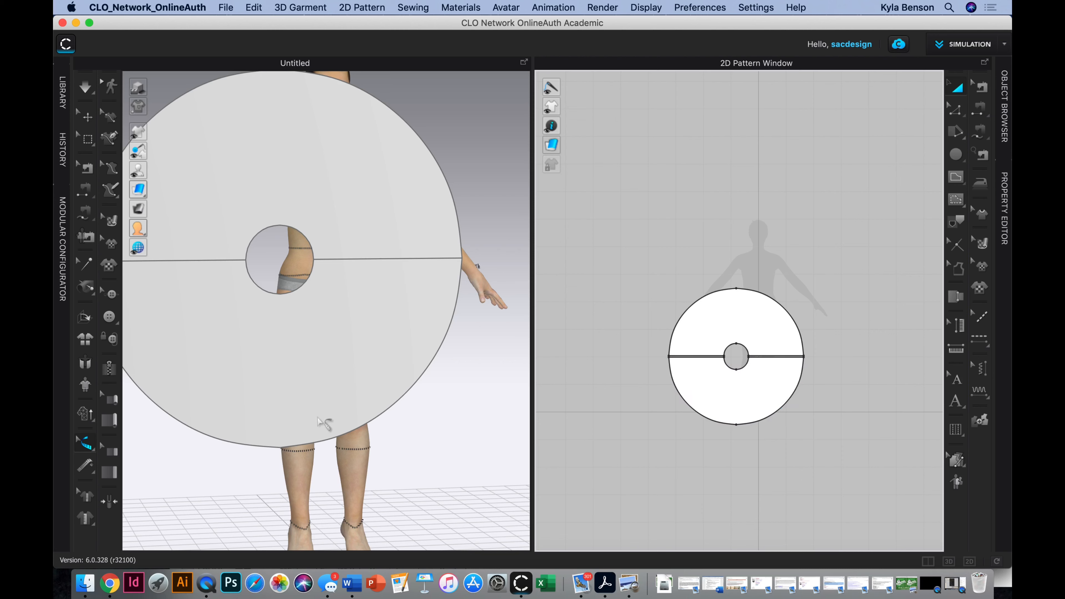
pyautogui.scroll(5, 321, 424)
pyautogui.scroll(-4, 321, 423)
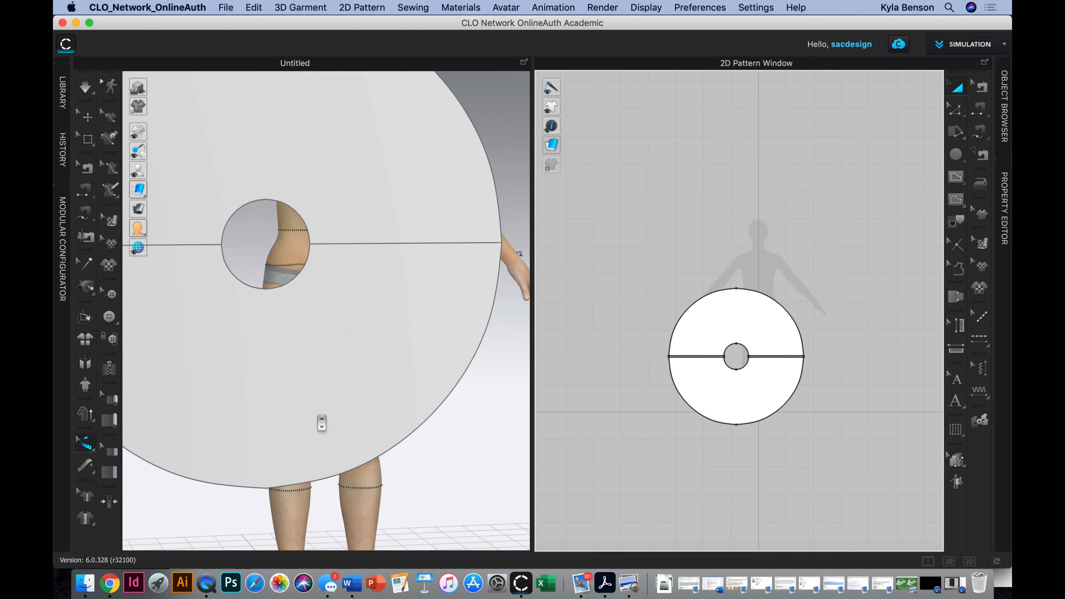
pyautogui.scroll(-5, 322, 424)
pyautogui.scroll(5, 321, 425)
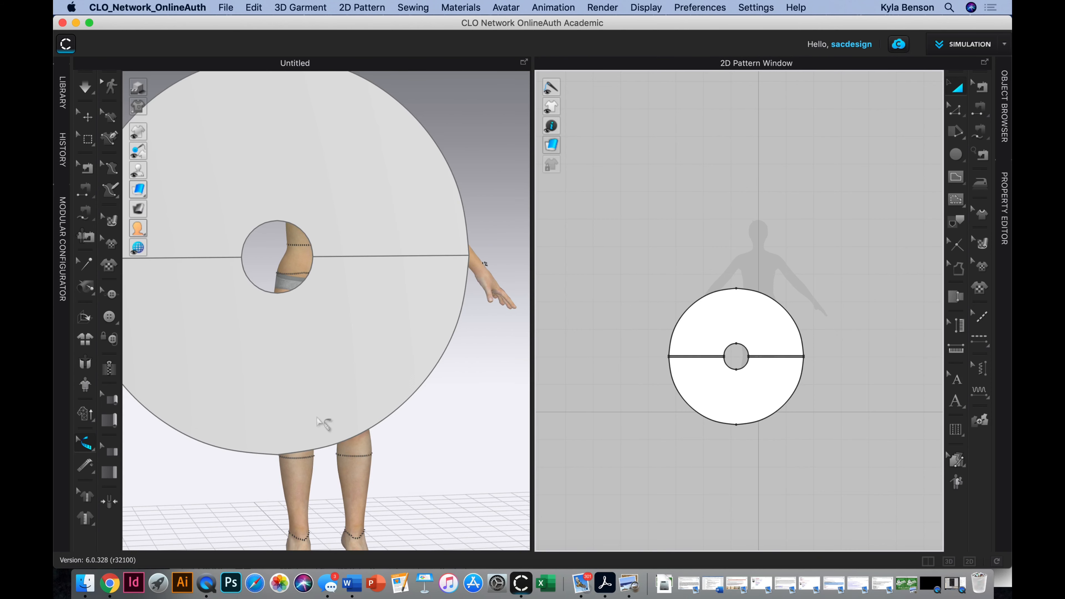
pyautogui.scroll(1, 318, 419)
pyautogui.scroll(-1, 319, 420)
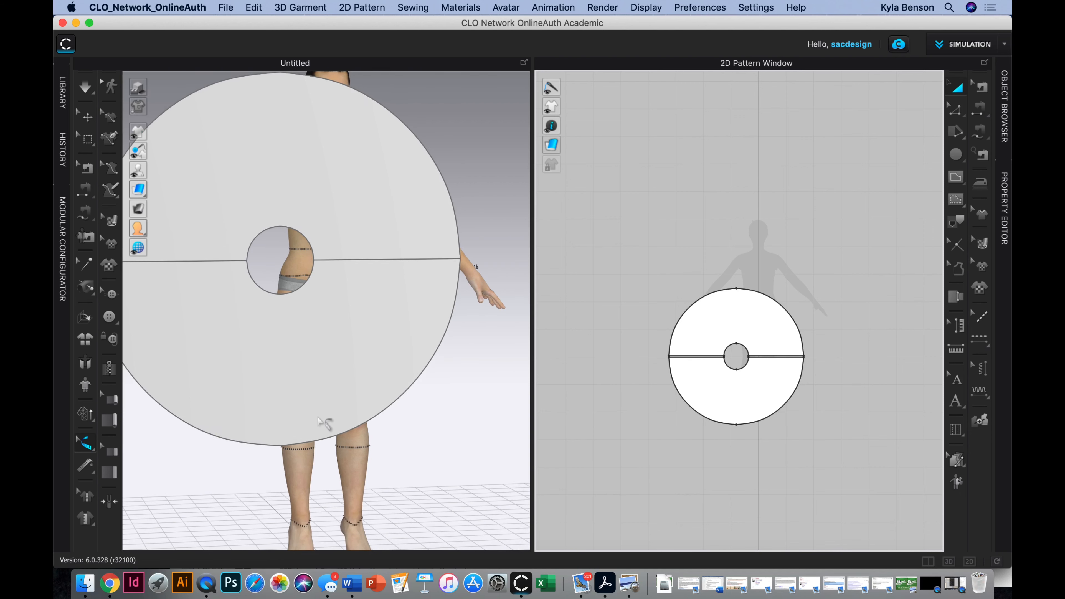
pyautogui.scroll(-2, 320, 420)
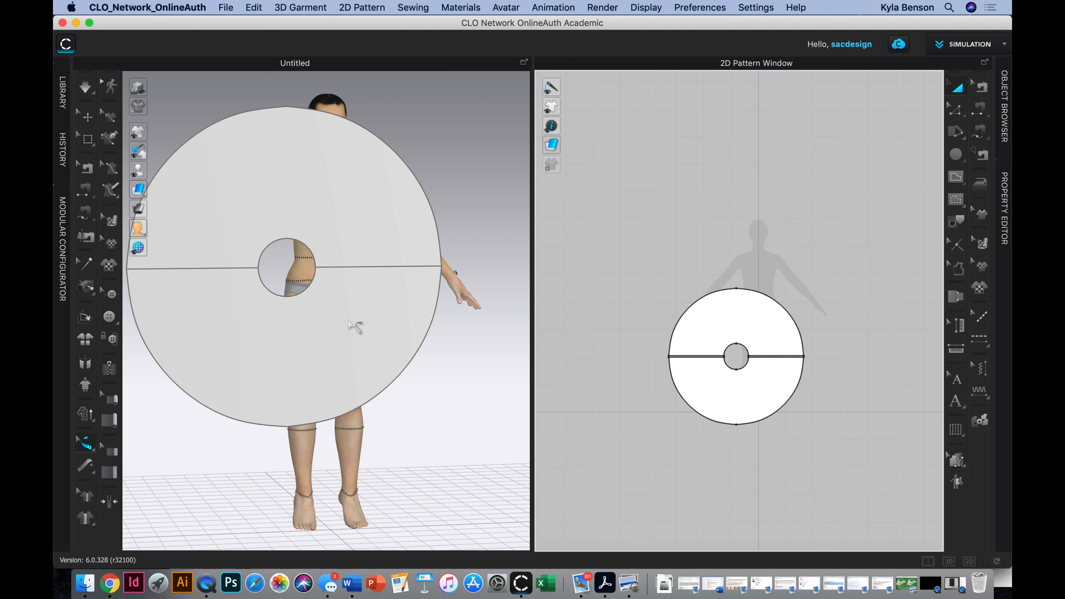
# Separate the two skirt halves in 3D, moving the lower half down and the upper half up off the avatar
pyautogui.scroll(-5, 349, 323)
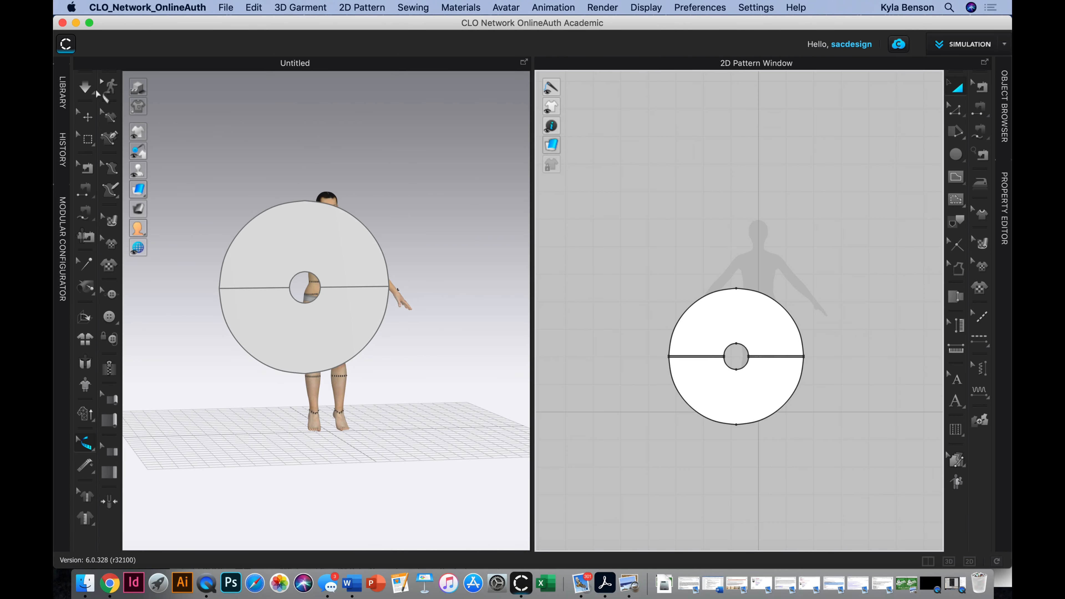
pyautogui.click(87, 117)
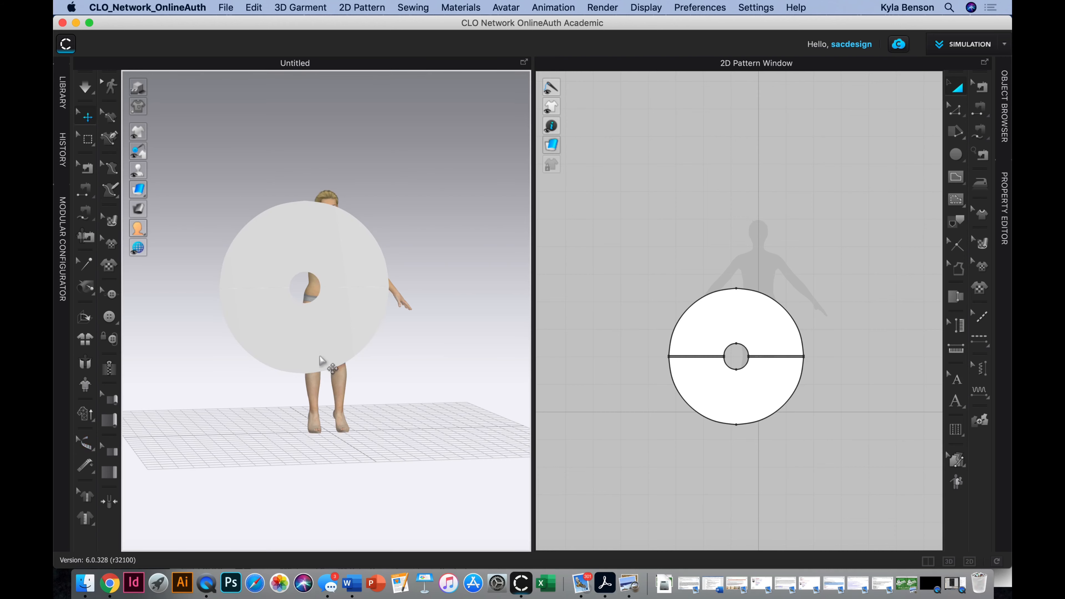
pyautogui.moveTo(320, 349); pyautogui.dragTo(359, 388)
pyautogui.moveTo(332, 254); pyautogui.dragTo(280, 141)
# Center the lower skirt half on the avatar in the front view, with its waist curve around the waist
pyautogui.moveTo(359, 387); pyautogui.dragTo(345, 326)
pyautogui.scroll(3, 348, 331)
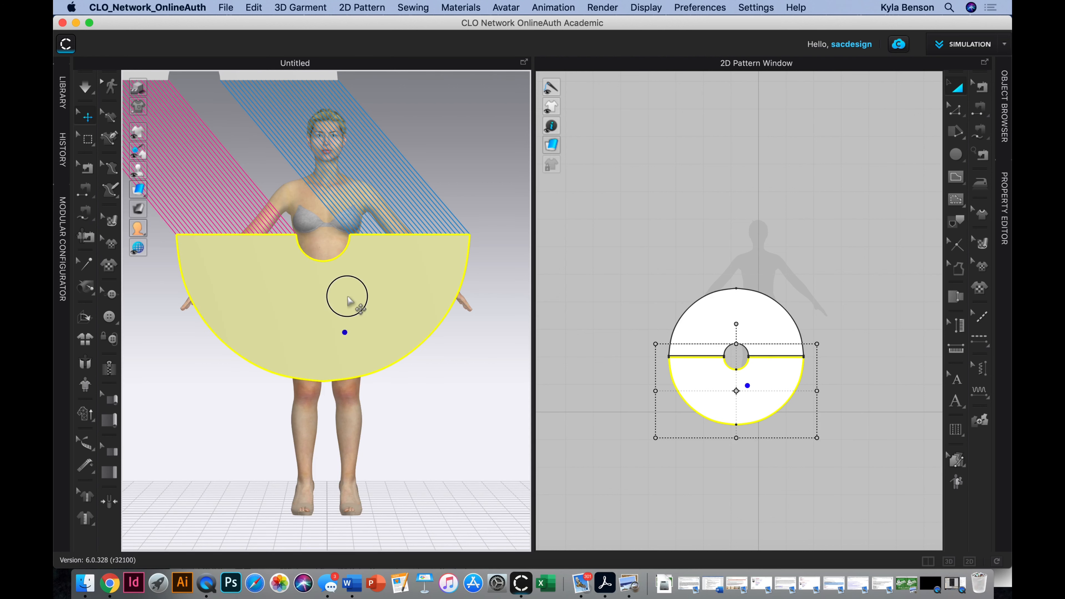
pyautogui.scroll(3, 350, 309)
pyautogui.moveTo(350, 305); pyautogui.dragTo(351, 301)
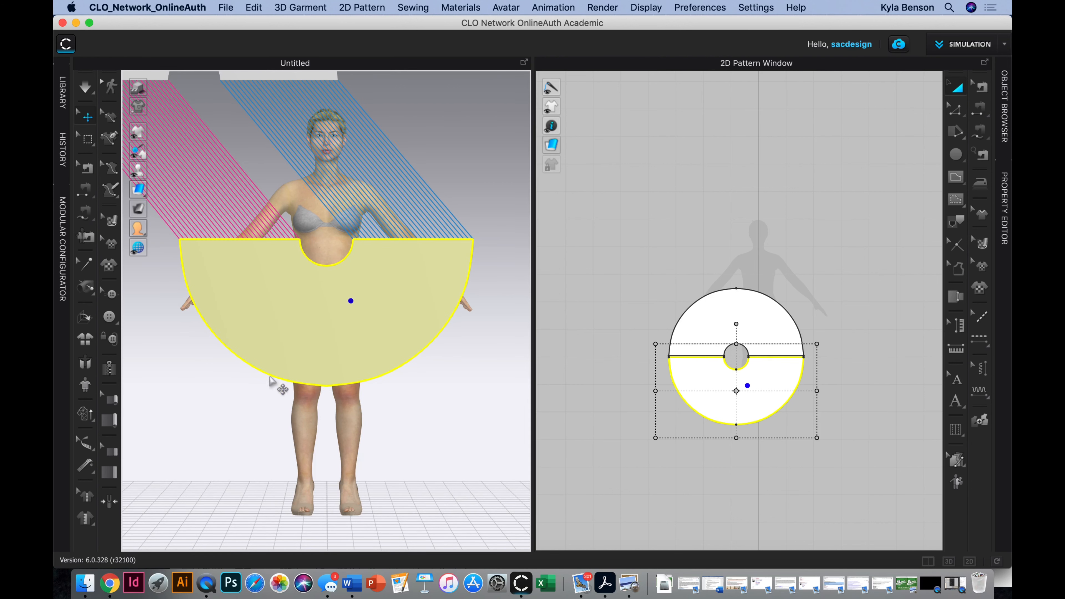
# In the side view, bring the lower skirt half horizontally closer to the front of the avatar's body
pyautogui.press('6')
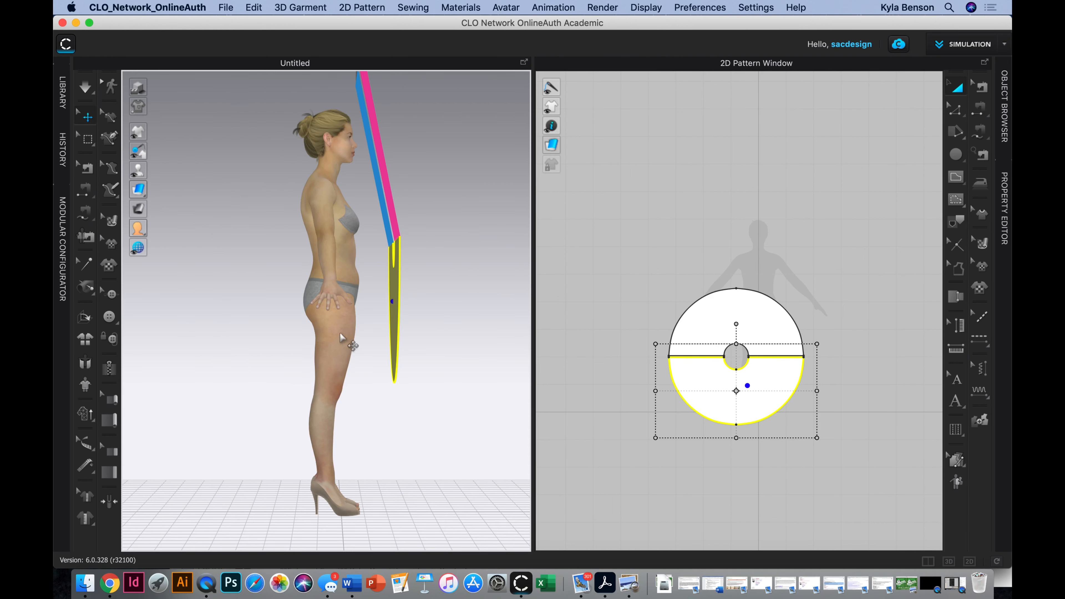
pyautogui.click(395, 310)
pyautogui.moveTo(405, 310); pyautogui.dragTo(369, 310)
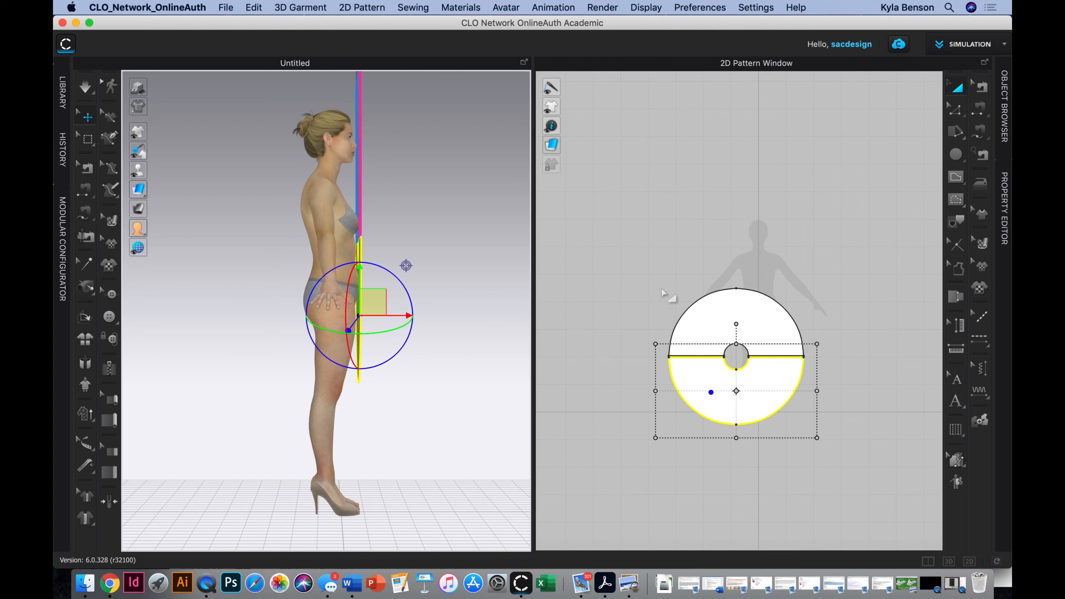
# Move the upper skirt half down to waist height and position it behind the avatar's back
pyautogui.click(689, 312)
pyautogui.scroll(-2, 384, 242)
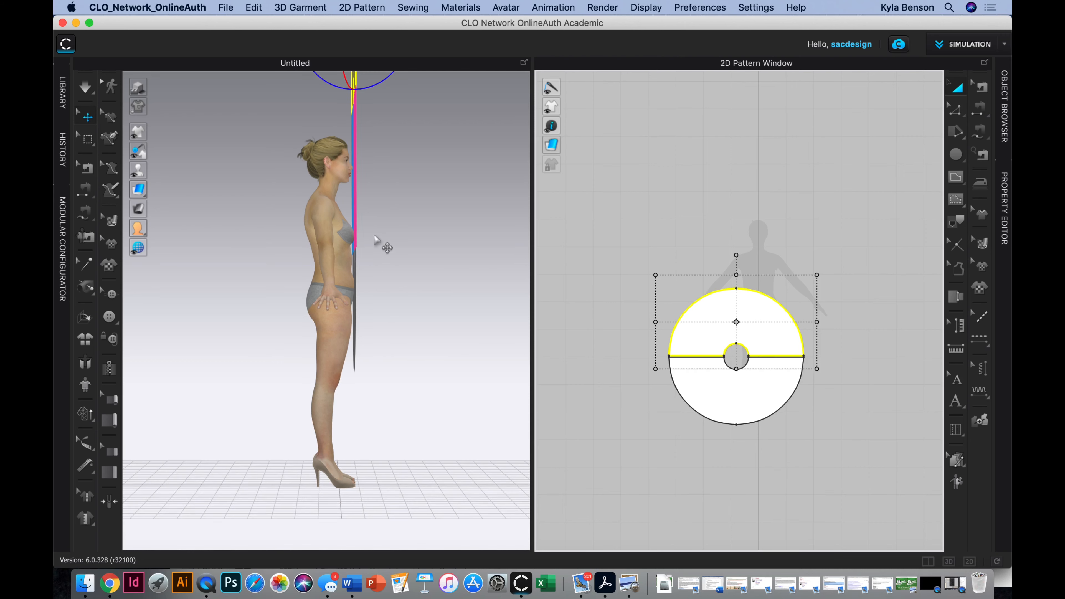
pyautogui.scroll(-3, 399, 180)
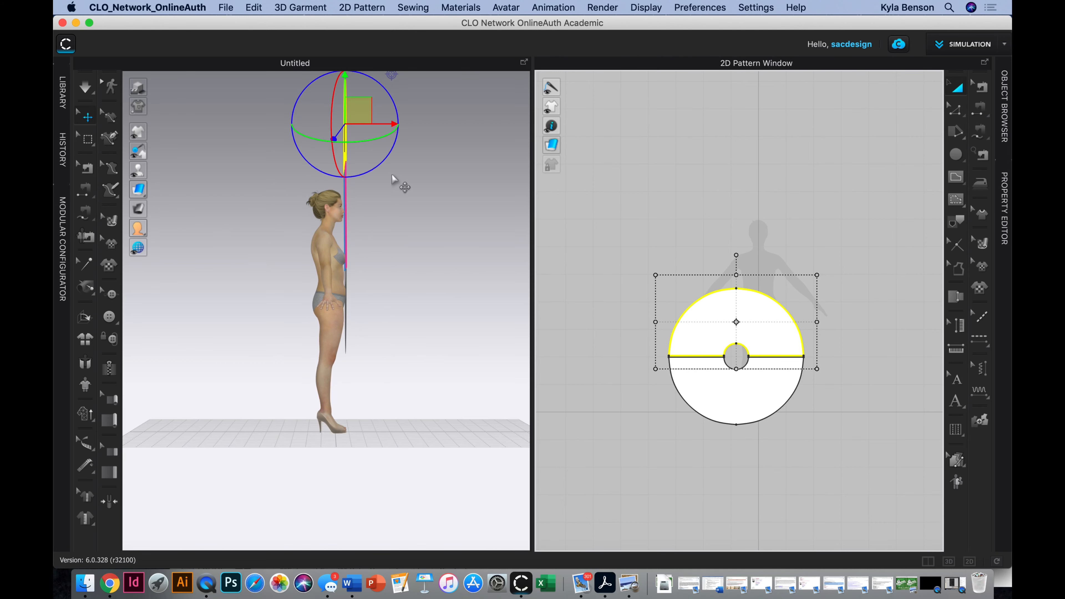
pyautogui.moveTo(305, 95); pyautogui.dragTo(428, 226)
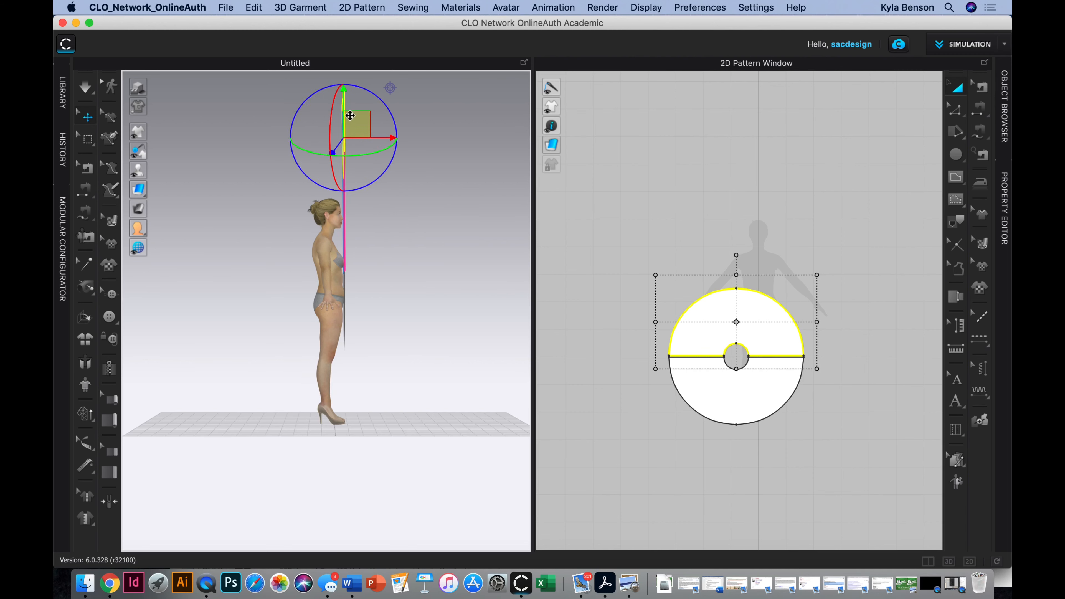
pyautogui.moveTo(353, 121); pyautogui.dragTo(319, 296)
pyautogui.scroll(3, 319, 295)
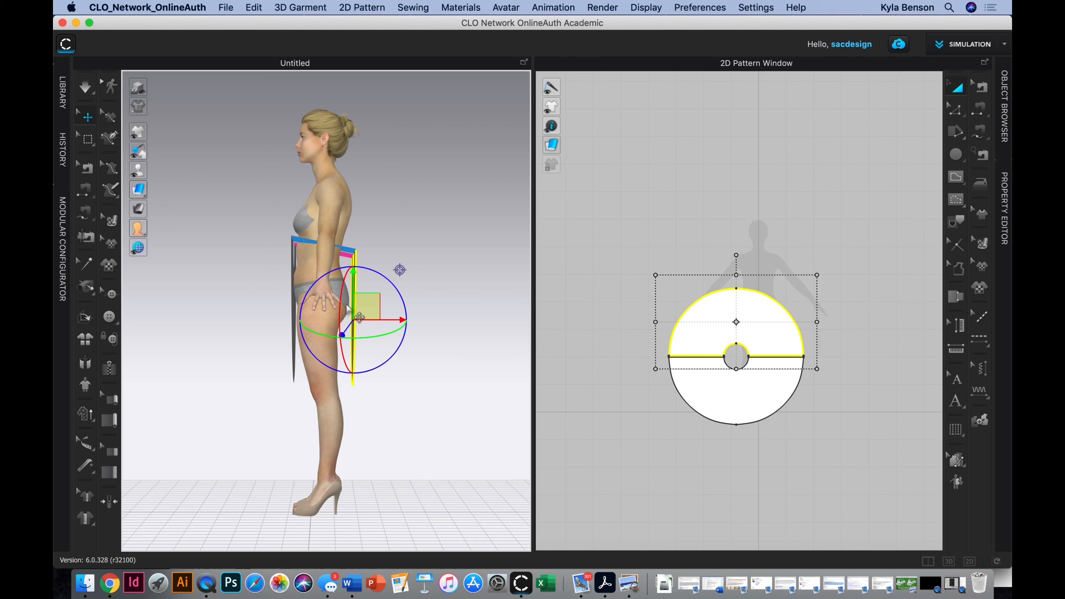
# In the back view, center the back skirt half on the avatar so its waist curve sits at the waist
pyautogui.press('8')
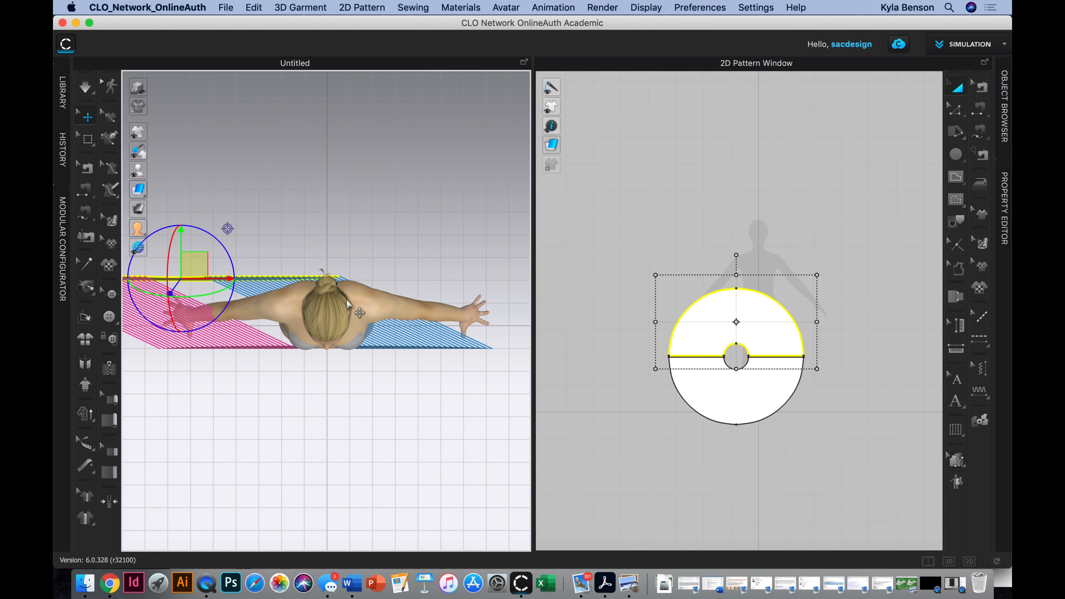
pyautogui.press('2')
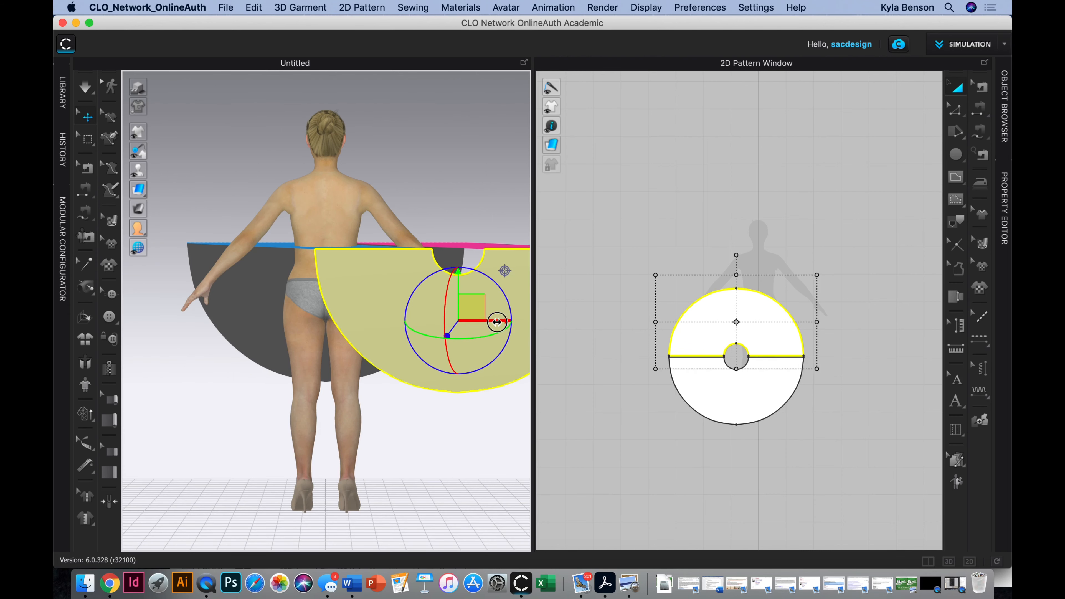
pyautogui.moveTo(497, 322); pyautogui.dragTo(366, 326)
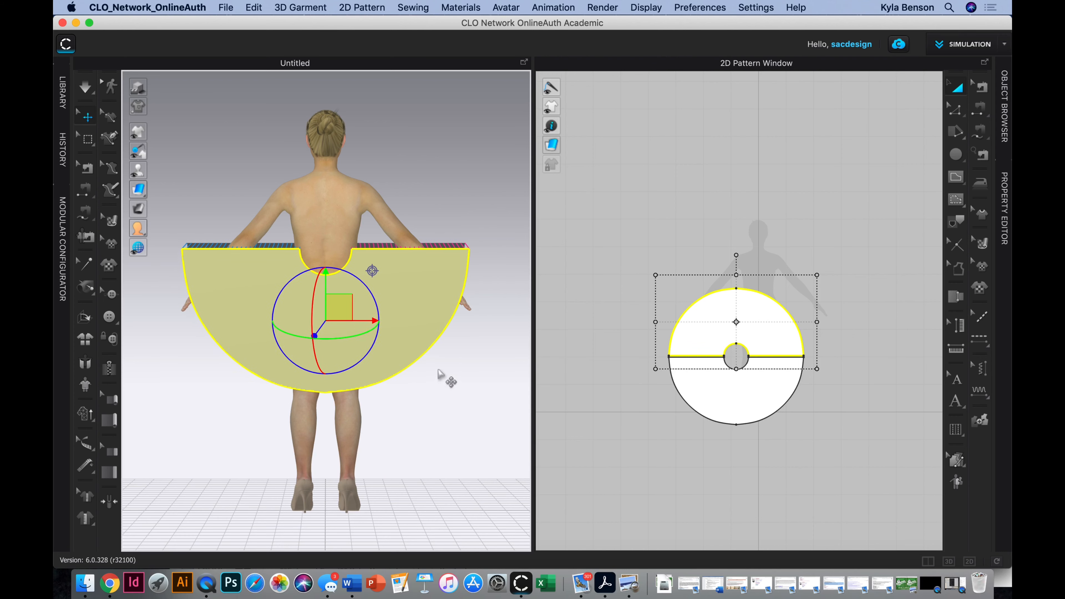
pyautogui.press('2')
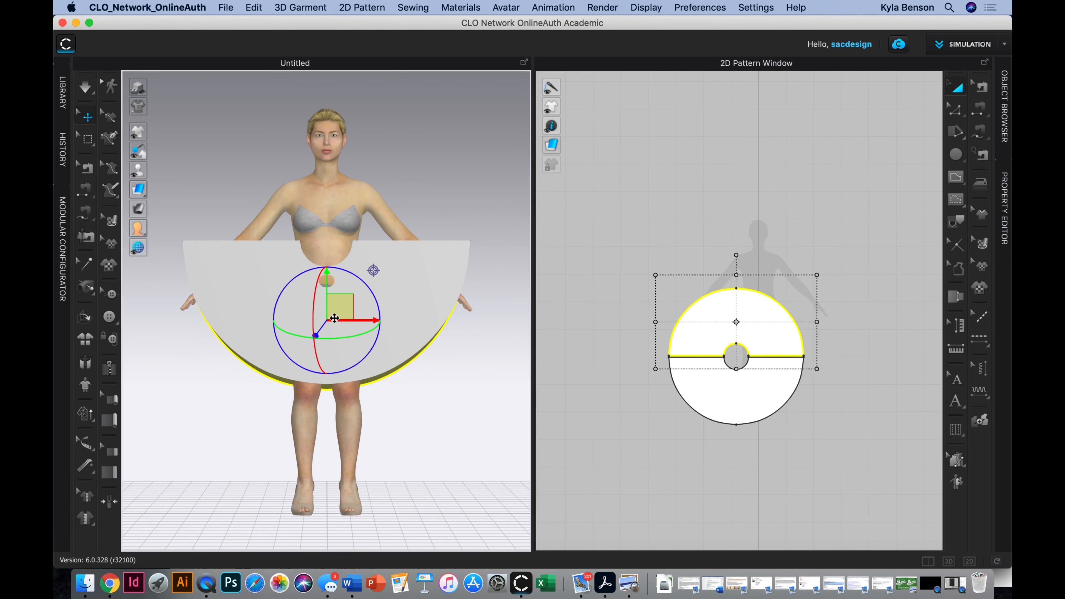
# Pin small mesh areas at the center of the waist on both skirt halves using Pin (Box)
pyautogui.scroll(2, 323, 282)
pyautogui.scroll(1, 326, 284)
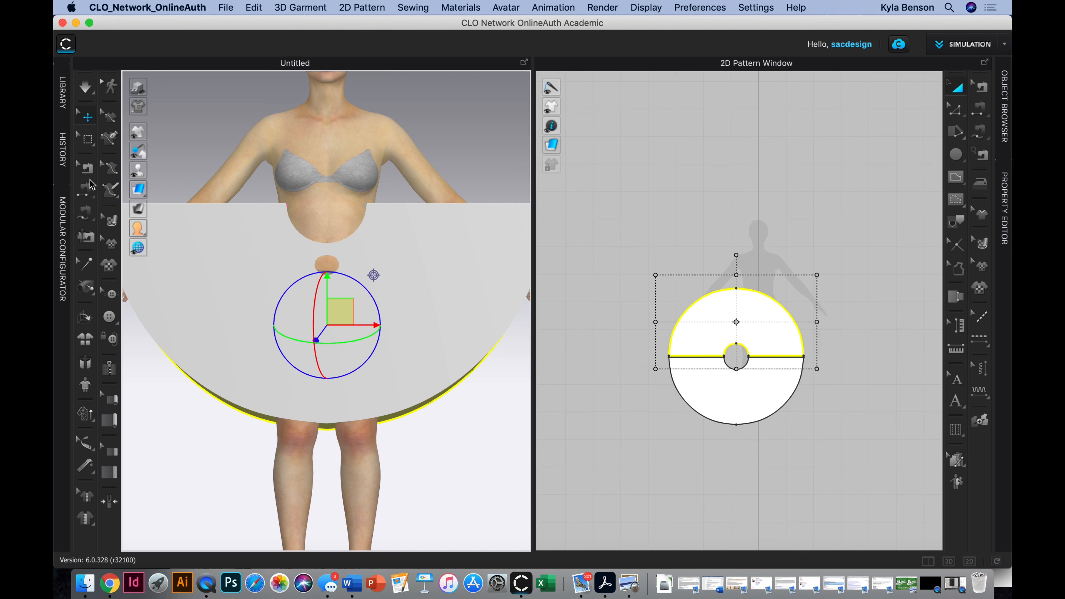
pyautogui.click(89, 142)
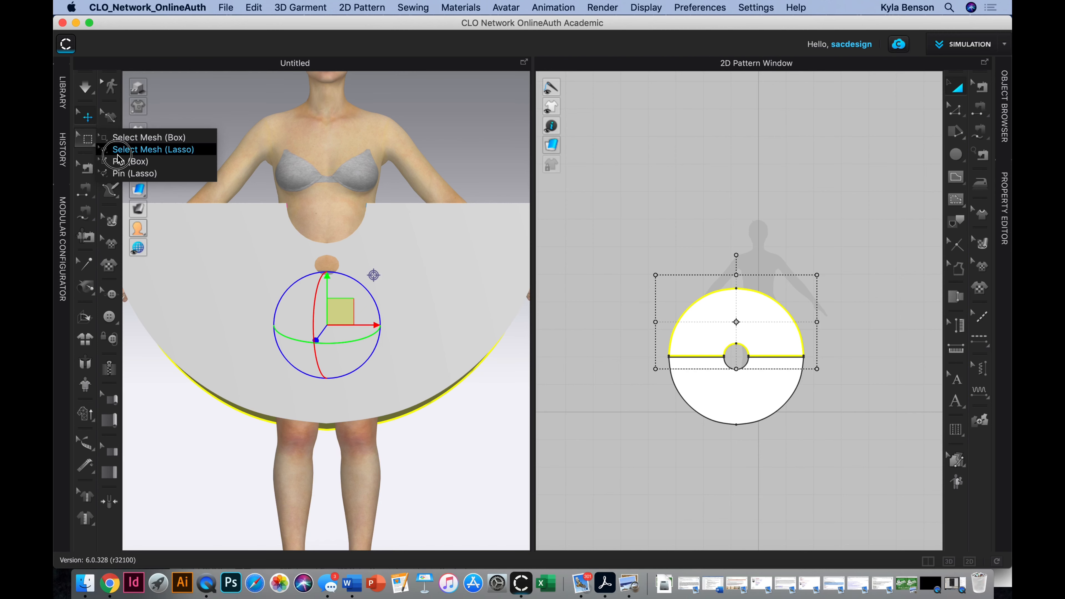
pyautogui.click(138, 164)
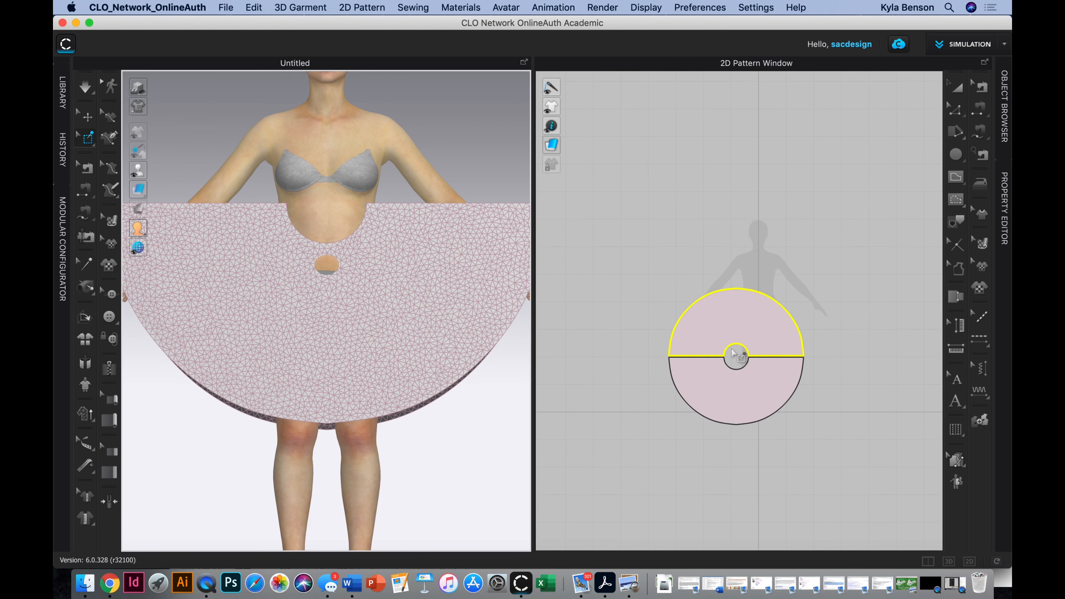
pyautogui.moveTo(731, 347); pyautogui.dragTo(742, 331)
pyautogui.click(737, 372)
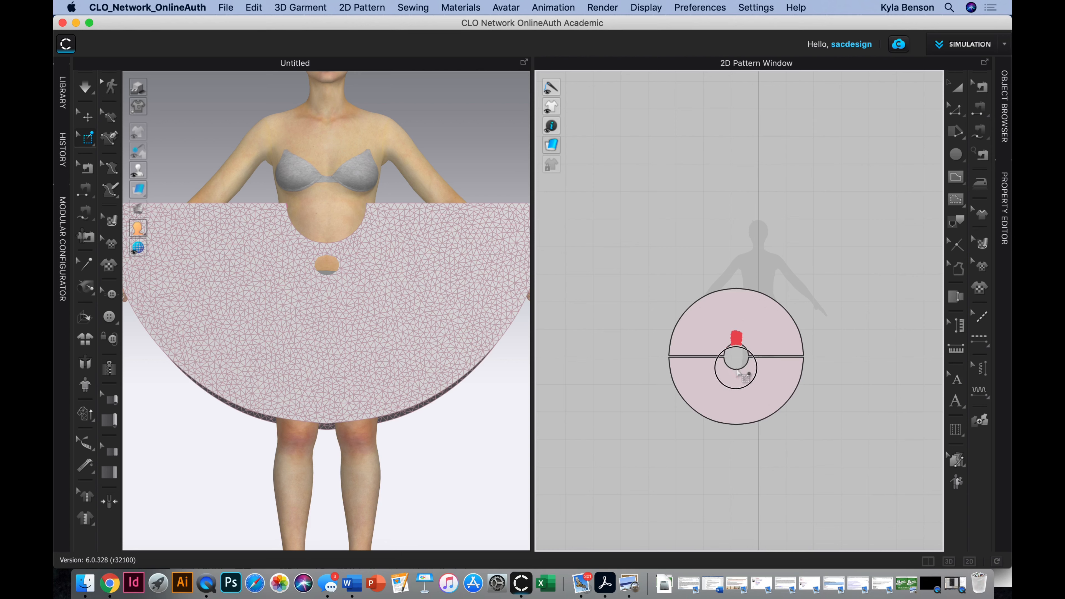
pyautogui.moveTo(737, 371); pyautogui.dragTo(753, 377)
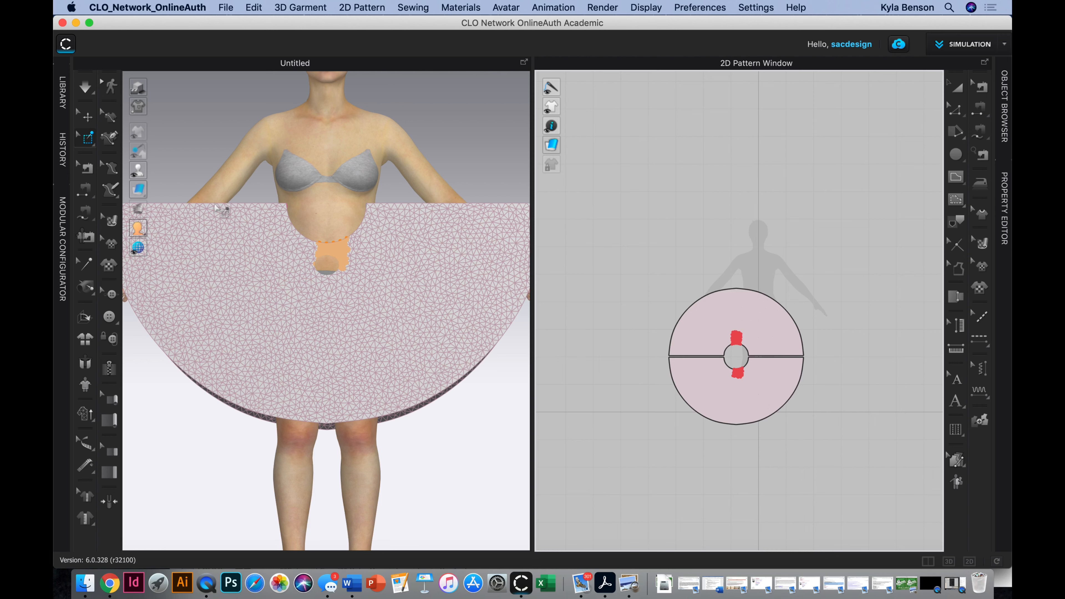
# Simulate the skirt and pull the front half's hem down around the avatar's left hand
pyautogui.click(85, 92)
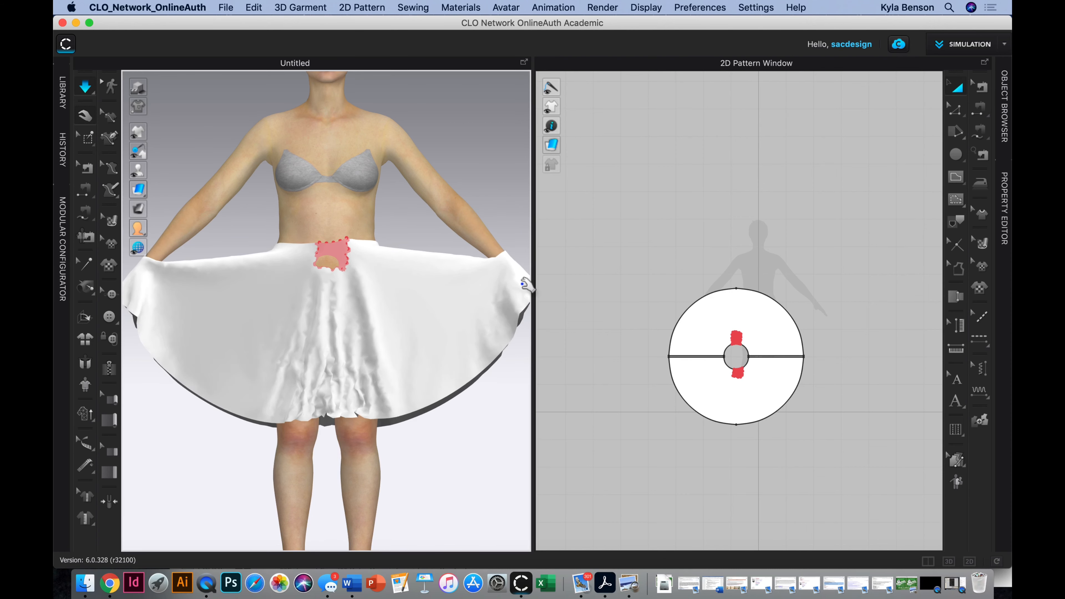
pyautogui.moveTo(518, 295); pyautogui.dragTo(490, 356)
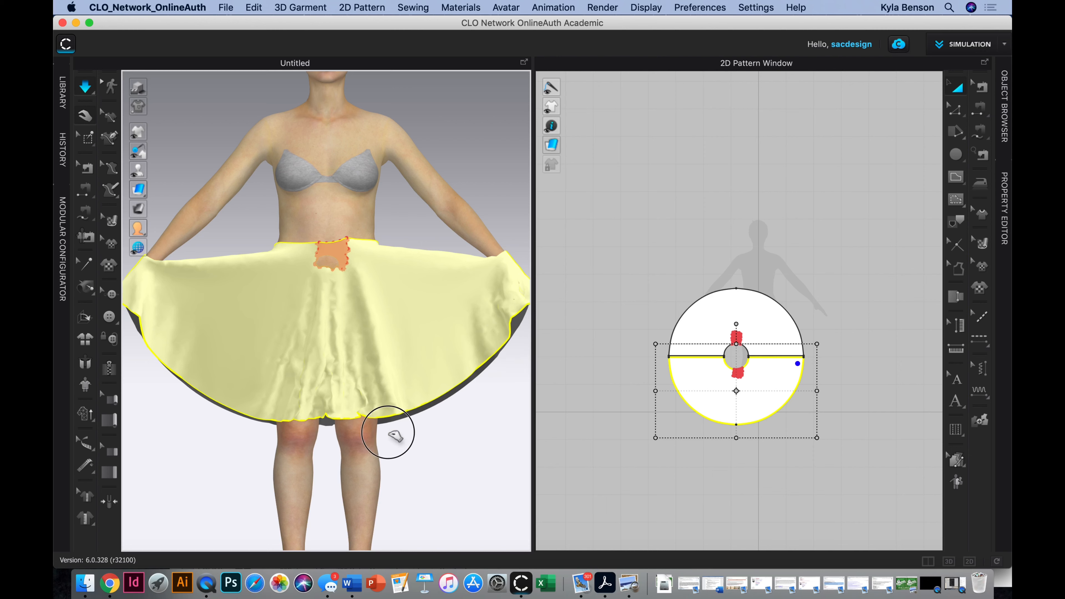
pyautogui.moveTo(388, 432)
pyautogui.mouseDown()
pyautogui.moveTo(379, 432)
pyautogui.moveTo(566, 274)
pyautogui.moveTo(378, 325)
pyautogui.moveTo(501, 345)
pyautogui.moveTo(489, 369)
pyautogui.mouseUp()
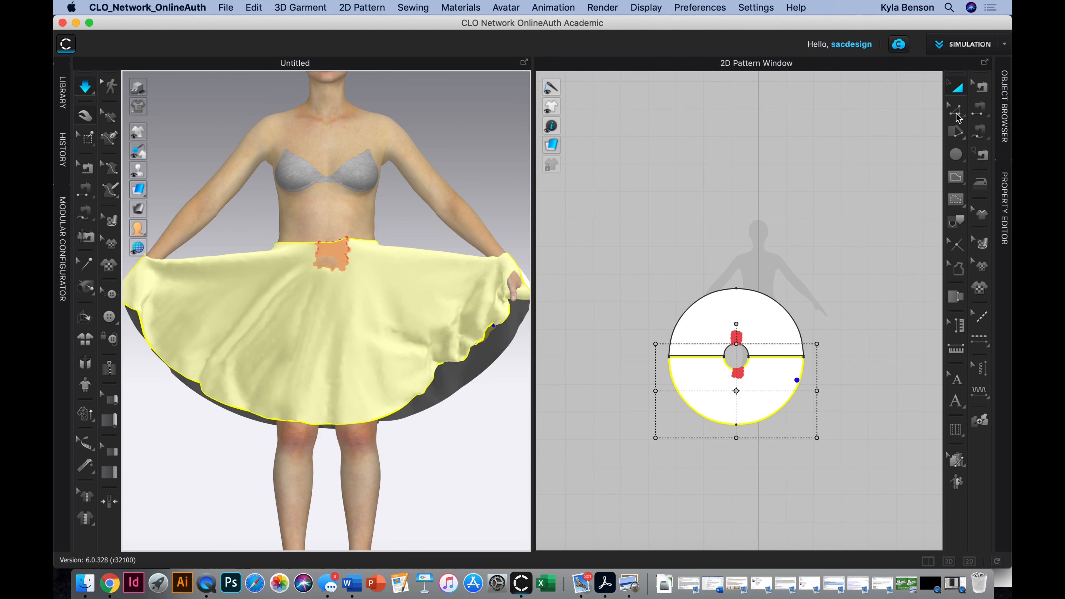
# Deactivate the sewing of the right-hand side seam in the 2D pattern and free the front half from the avatar's left hand
pyautogui.click(955, 109)
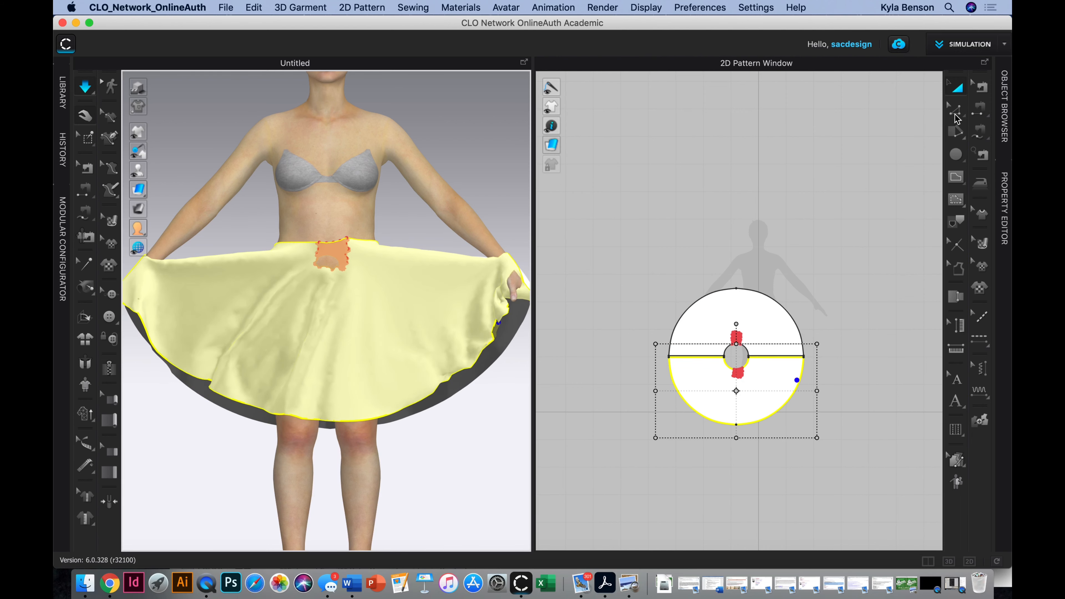
pyautogui.click(981, 90)
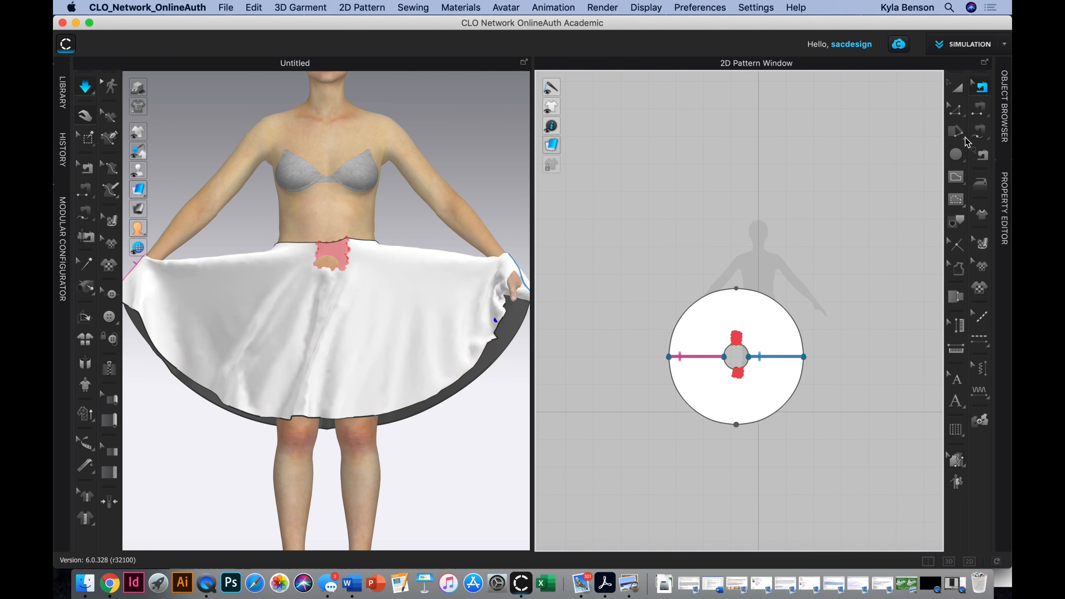
pyautogui.rightClick(769, 360)
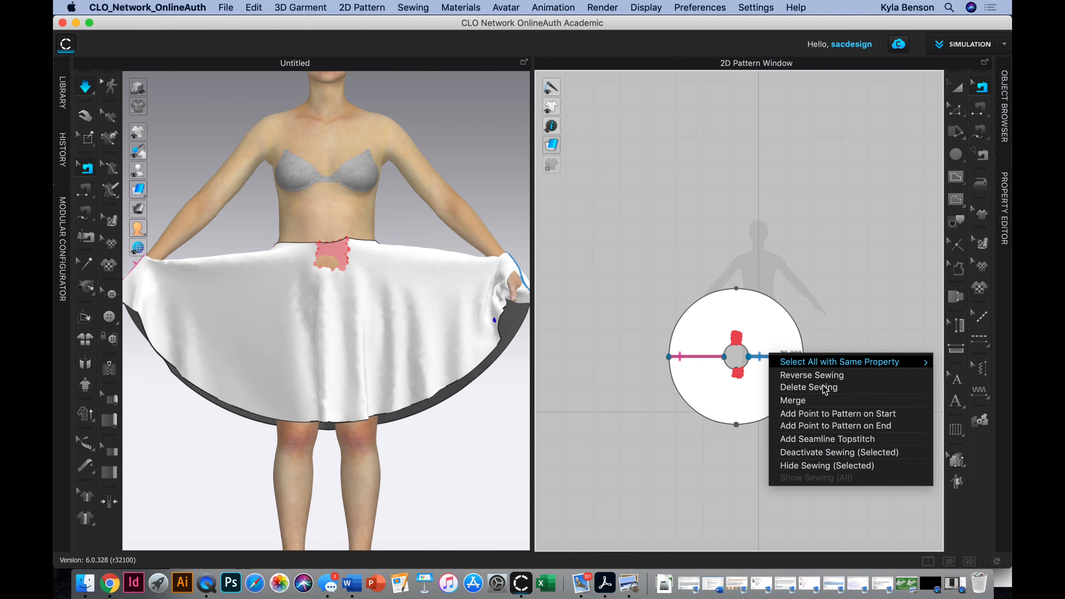
pyautogui.click(851, 453)
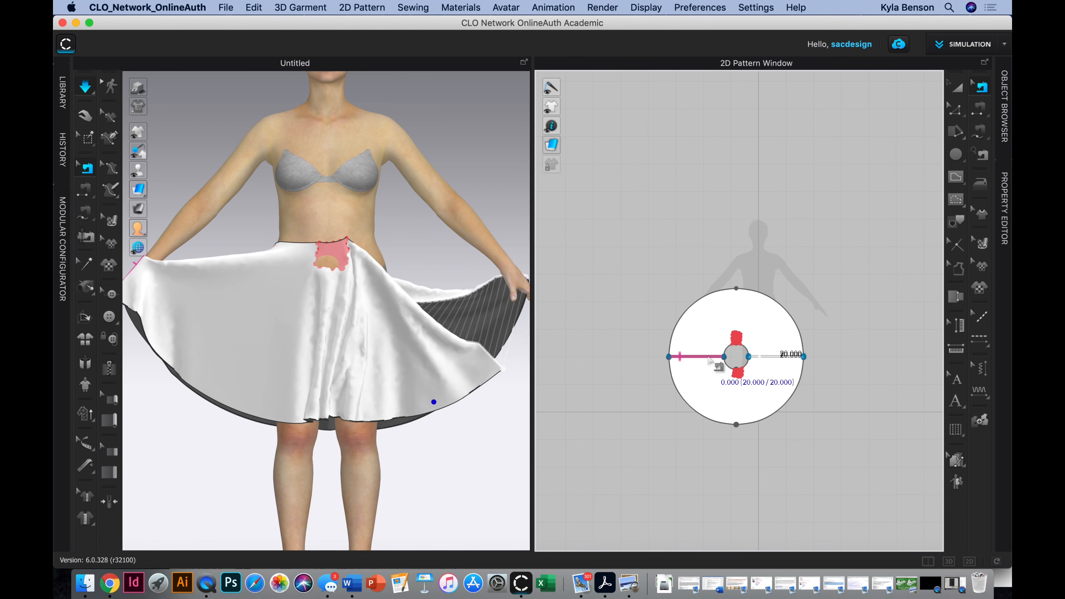
# Reactivate the sewing of the right-hand side seam in the 2D pattern
pyautogui.rightClick(703, 357)
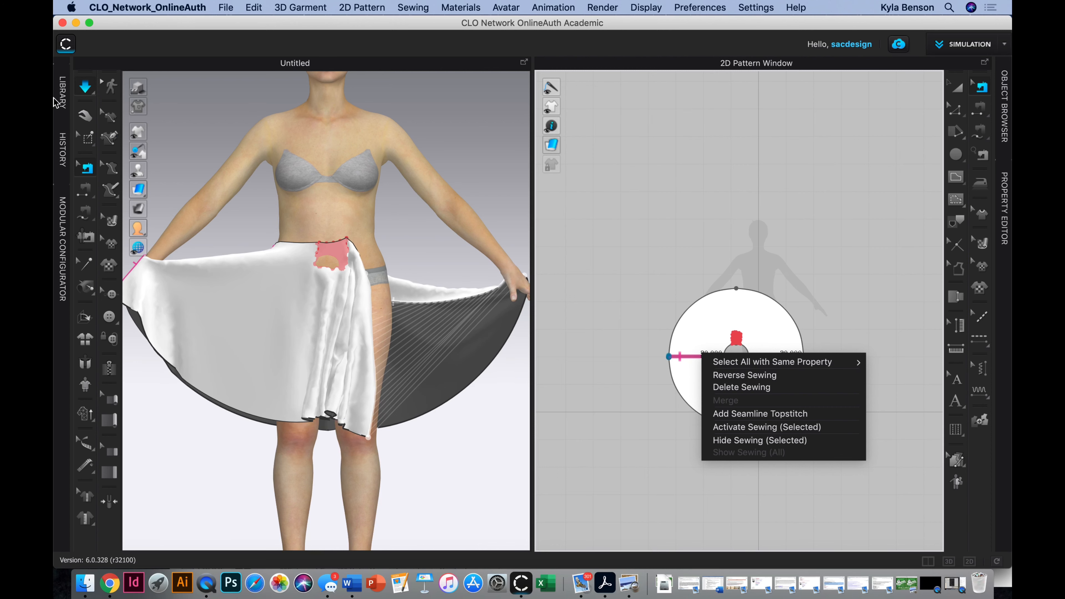
pyautogui.click(93, 99)
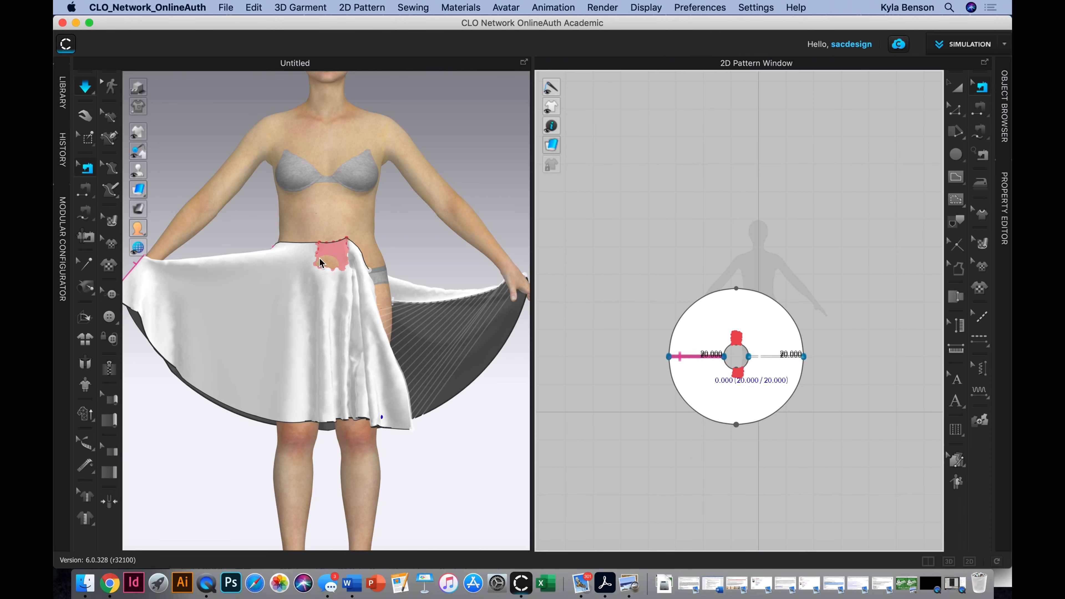
pyautogui.rightClick(704, 357)
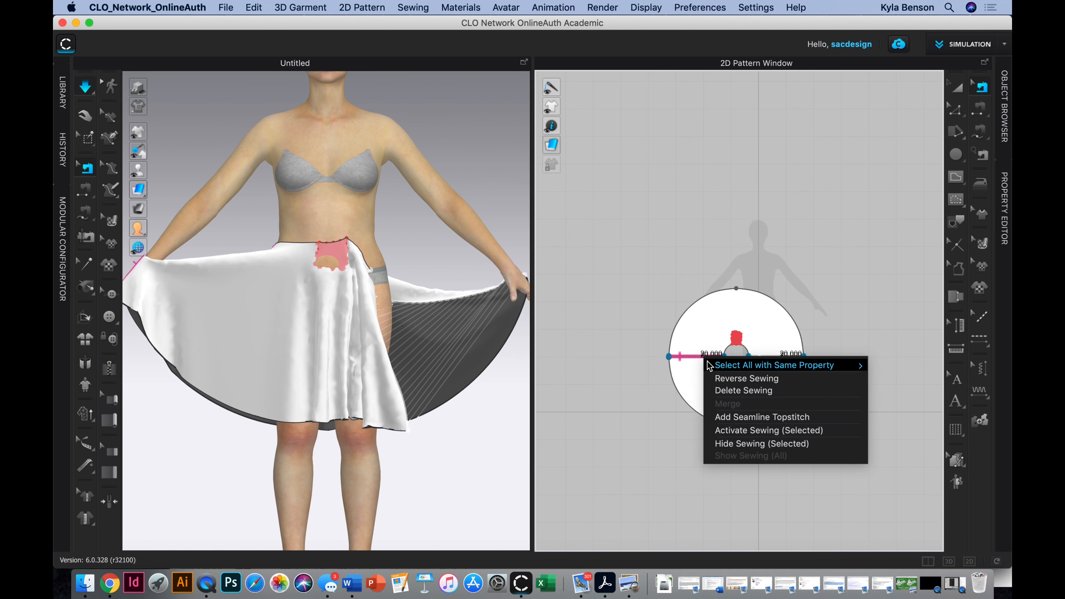
pyautogui.click(750, 432)
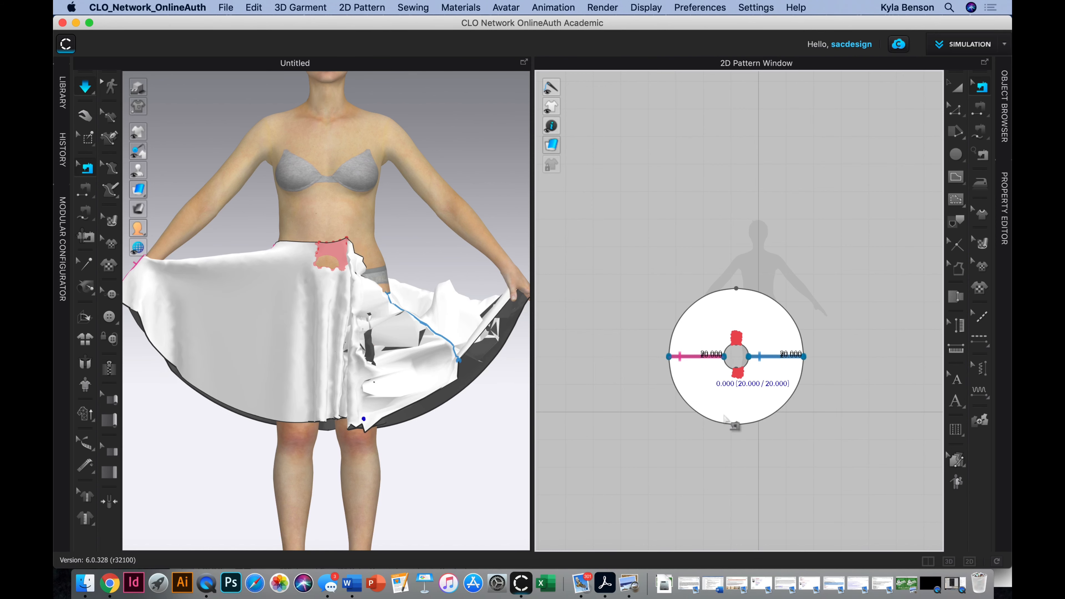
# Simulate the skirt until the reactivated side seam closes below the avatar's left hand
pyautogui.click(90, 92)
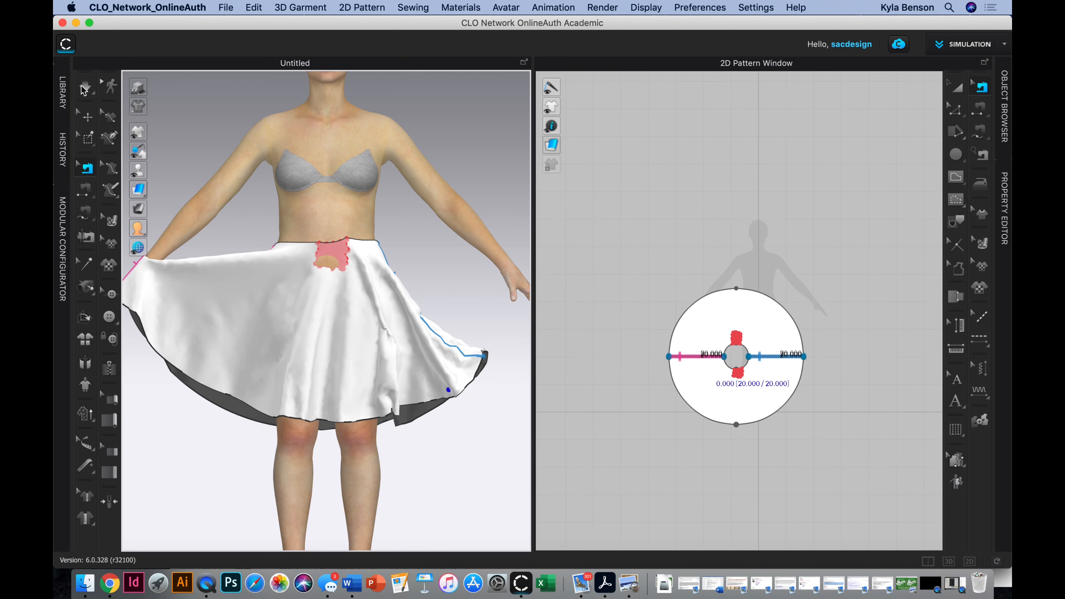
pyautogui.click(84, 89)
pyautogui.click(238, 265)
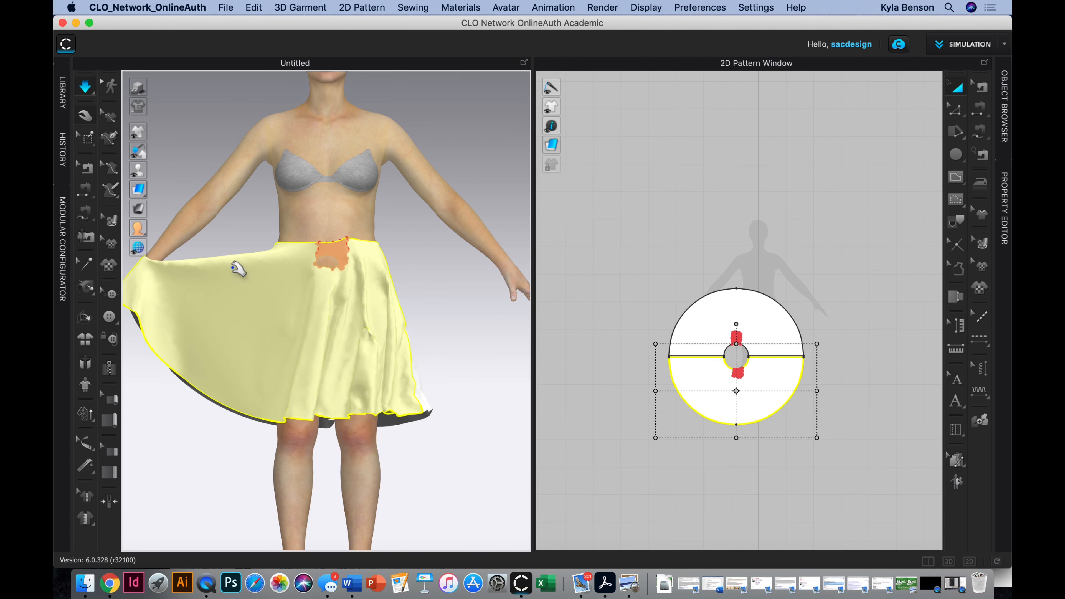
pyautogui.press('n')
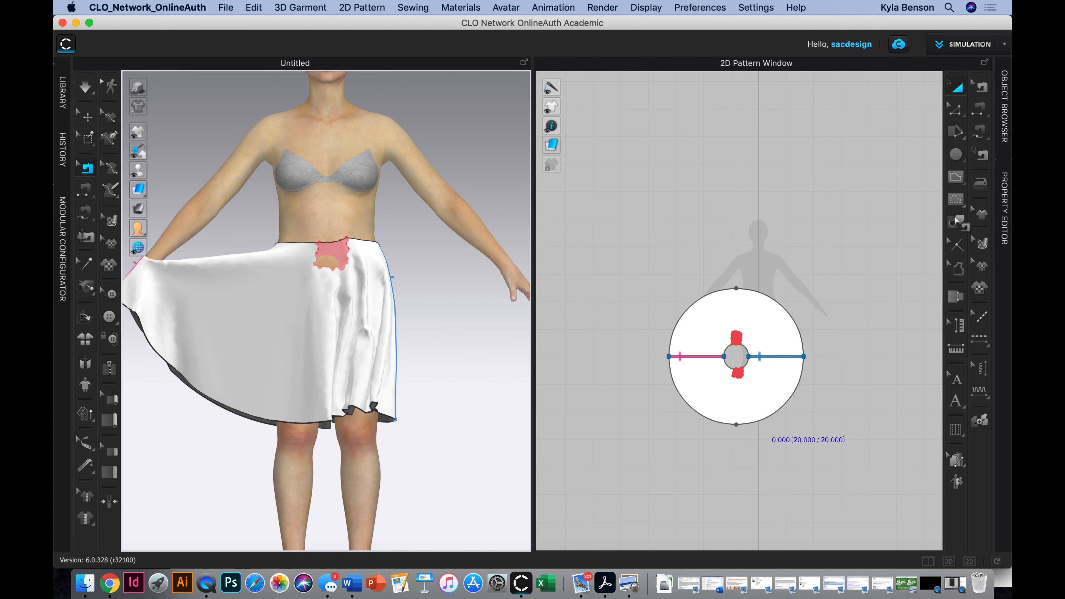
# Deactivate the sewing of the left-hand side seam in the 2D pattern and simulate to free the skirt from the avatar's right hand
pyautogui.click(982, 87)
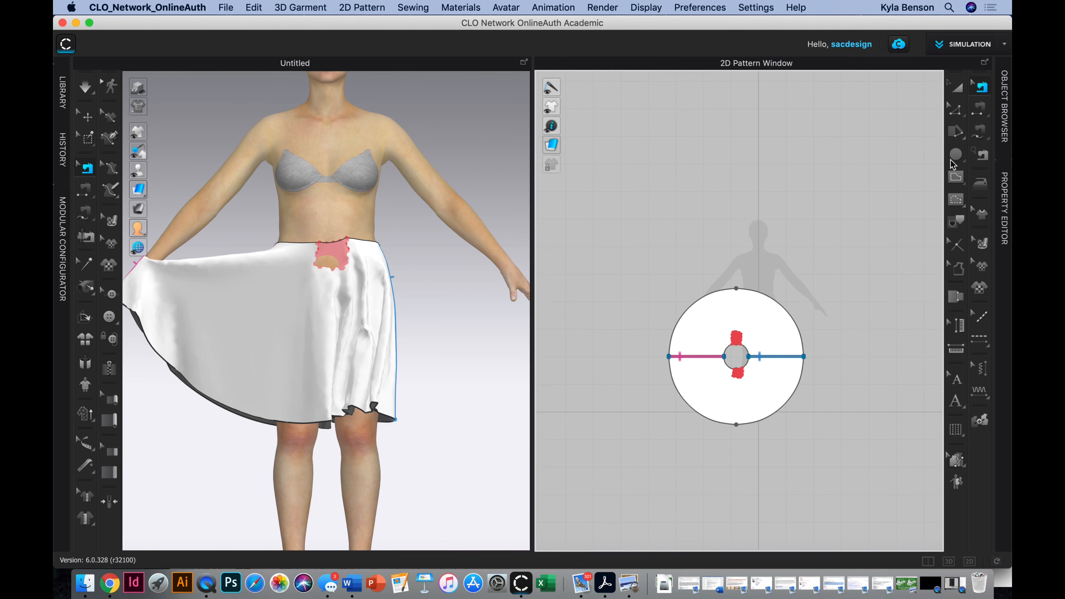
pyautogui.rightClick(692, 357)
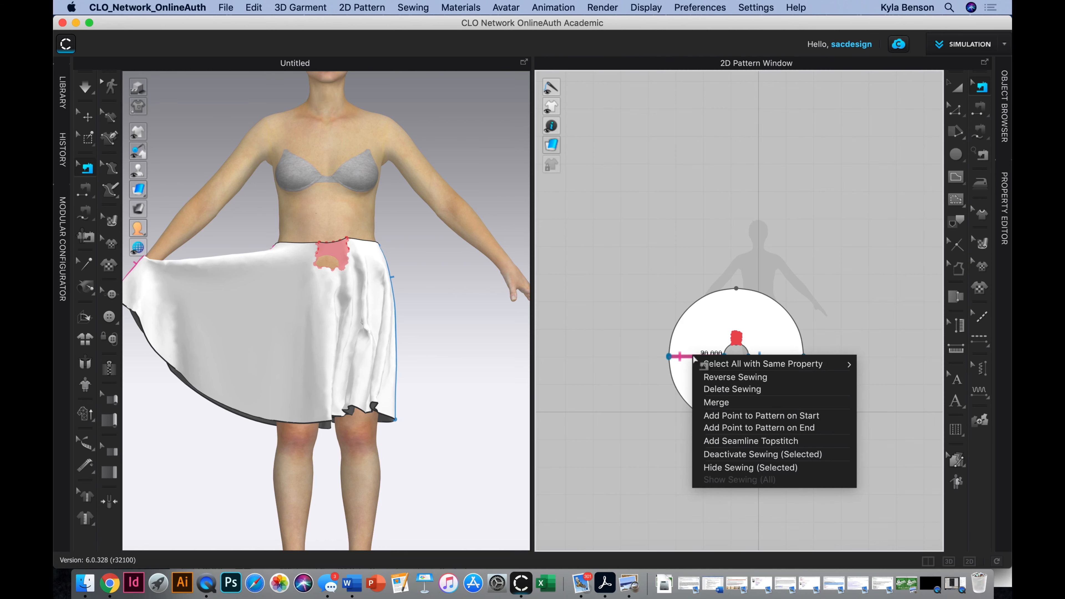
pyautogui.click(753, 453)
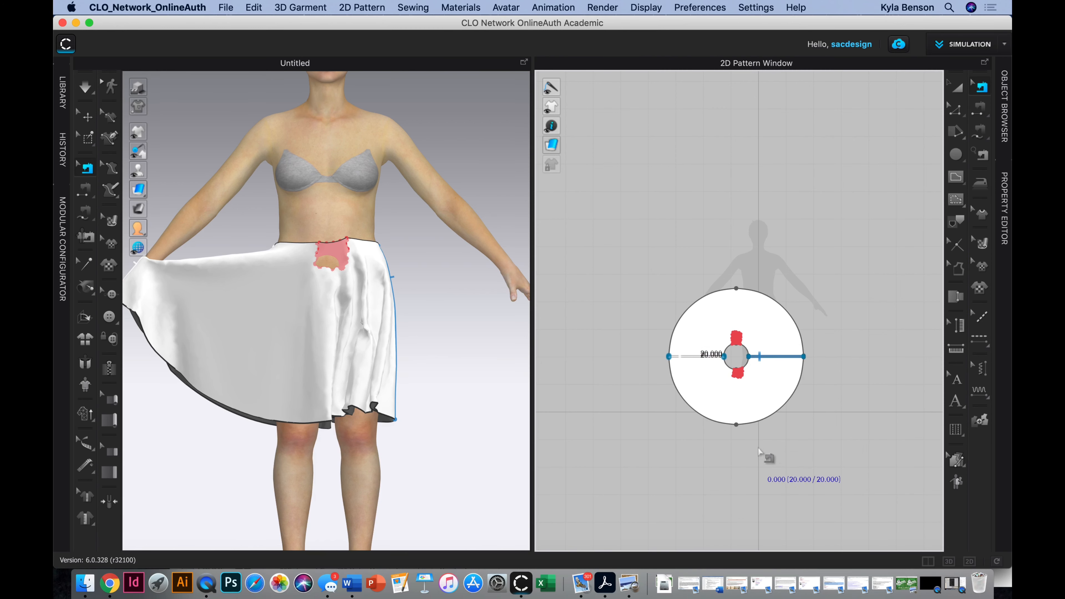
pyautogui.rightClick(783, 356)
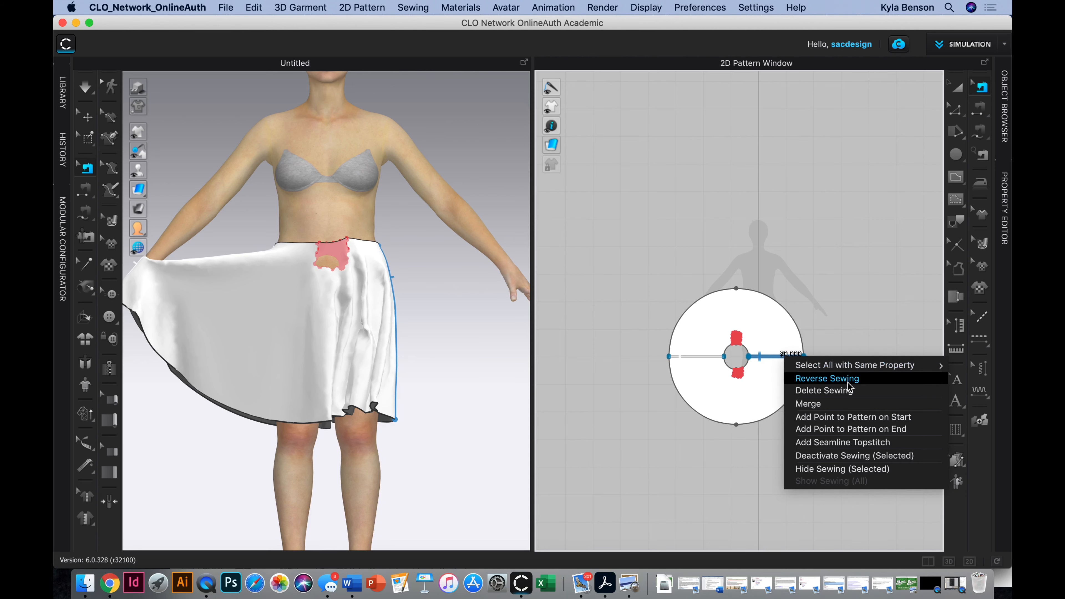
pyautogui.click(840, 241)
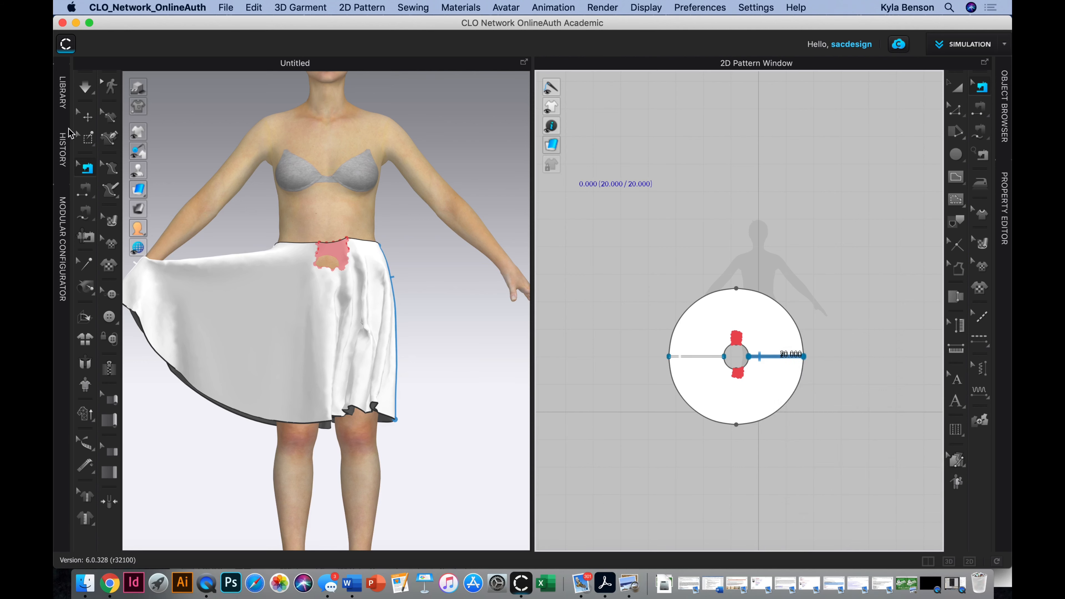
pyautogui.click(91, 92)
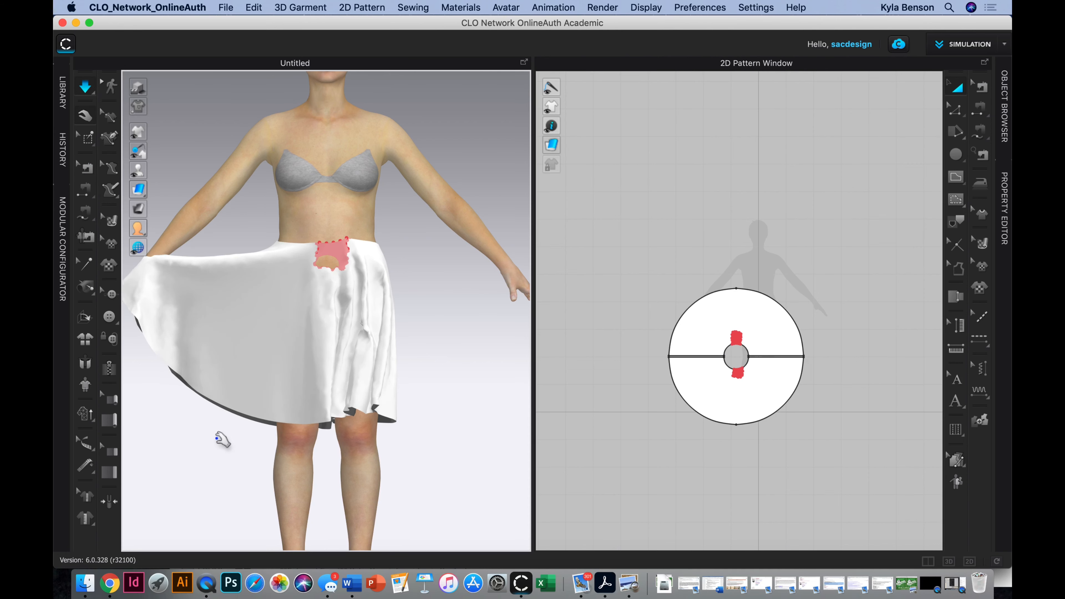
pyautogui.click(85, 83)
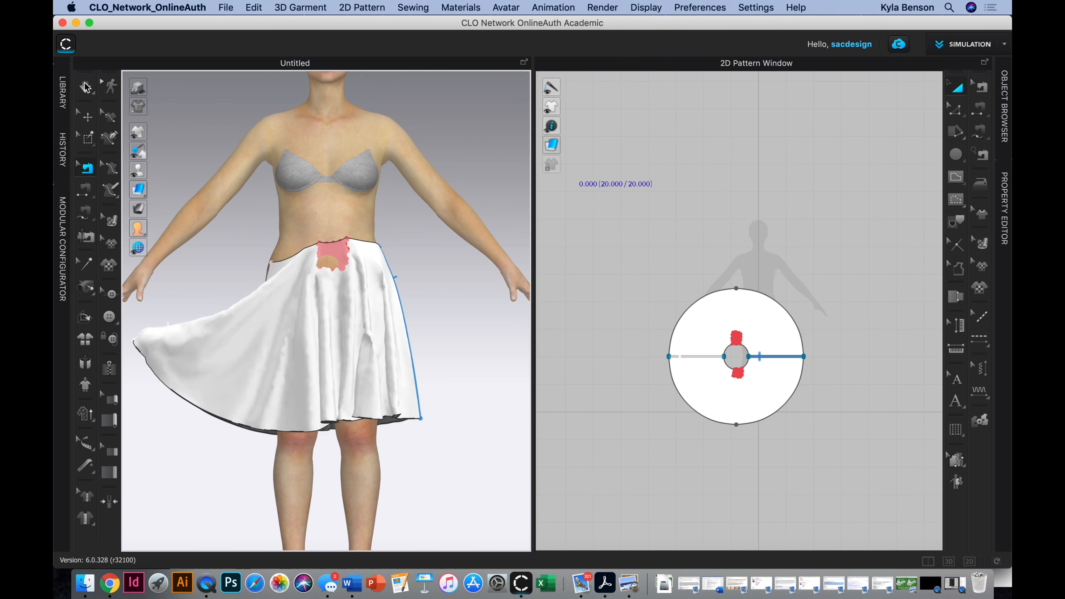
# Reactivate the sewing of the left-hand side seam in the 2D pattern and simulate the skirt until that seam closes
pyautogui.rightClick(684, 357)
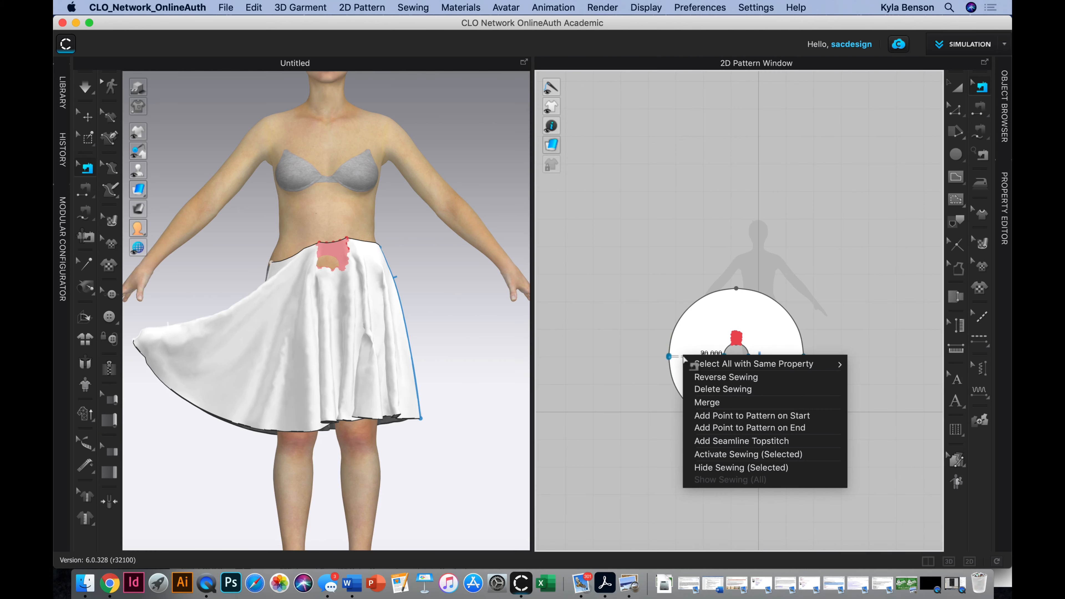
pyautogui.click(729, 455)
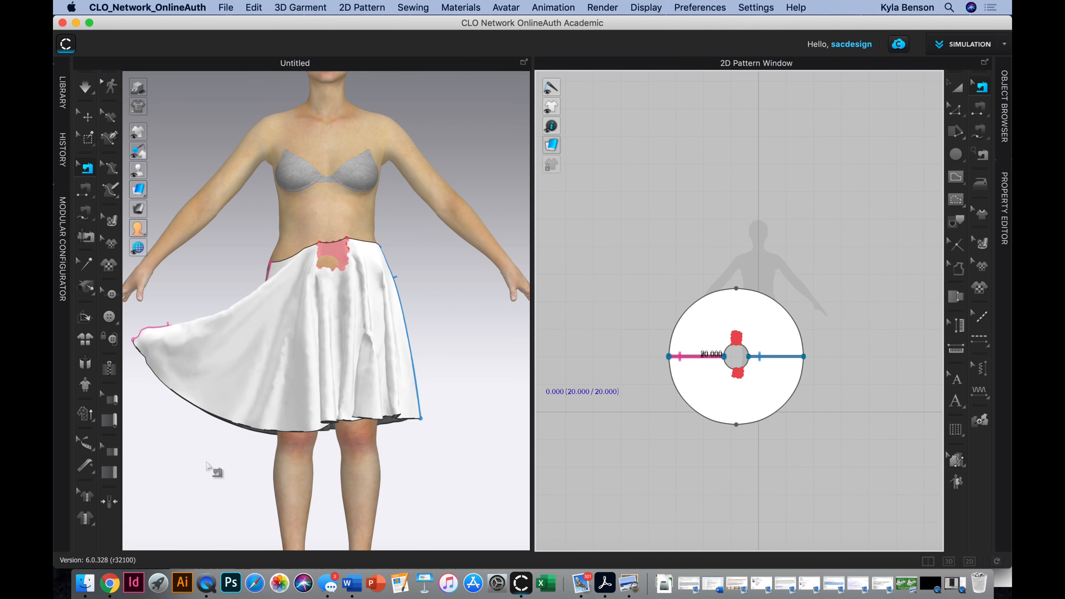
pyautogui.moveTo(207, 463); pyautogui.dragTo(288, 438, button='right')
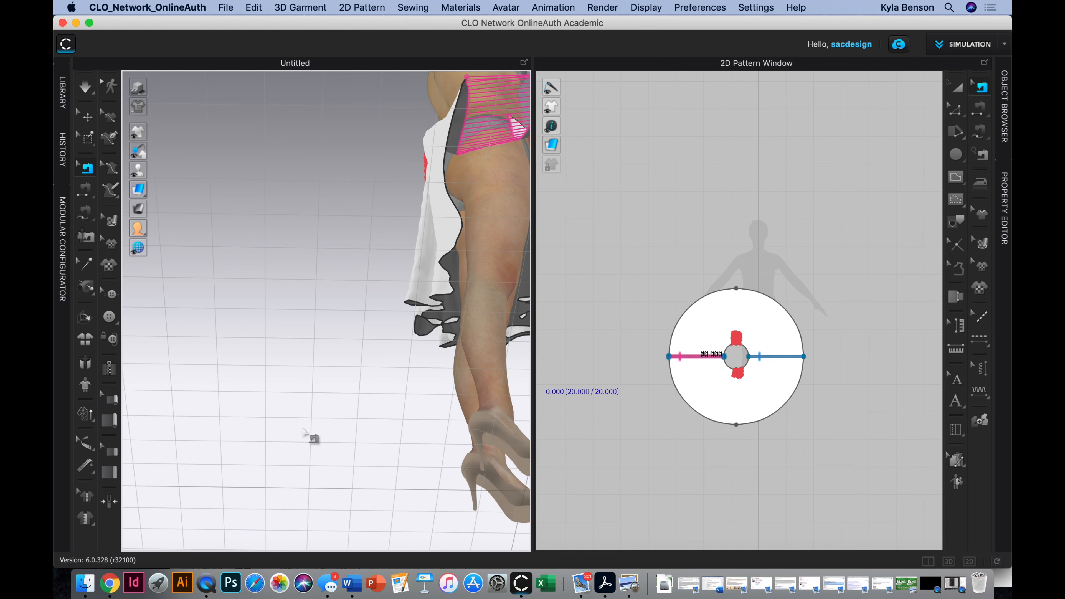
pyautogui.press('2')
pyautogui.press('6')
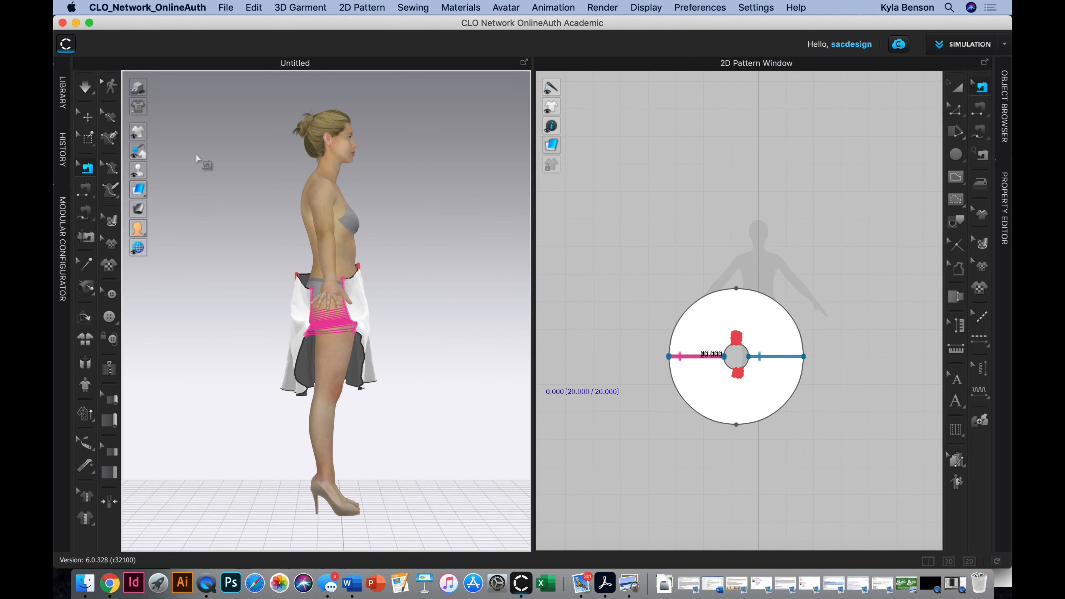
pyautogui.click(94, 90)
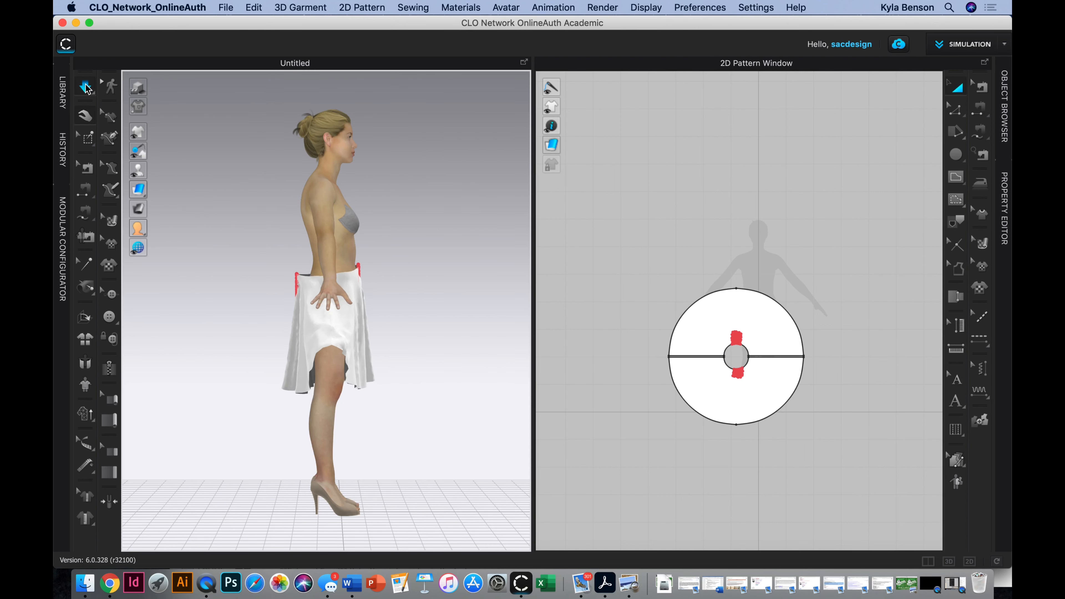
pyautogui.moveTo(423, 409); pyautogui.dragTo(397, 417, button='right')
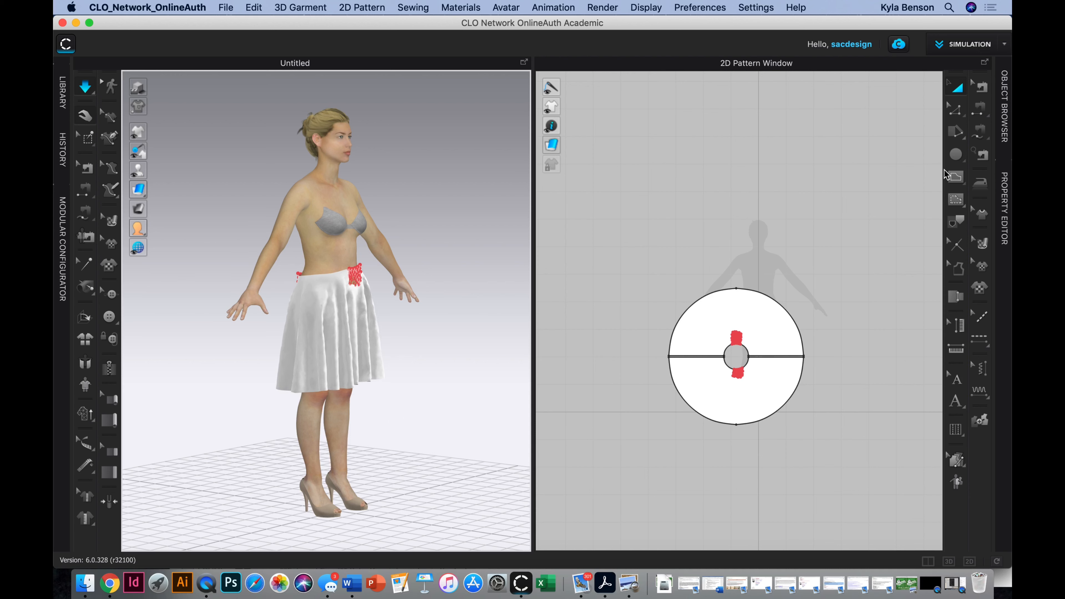
# Create a rectangular waistband pattern 29 in wide and 1 in high above the skirt in the 2D pattern
pyautogui.moveTo(958, 150); pyautogui.dragTo(910, 168)
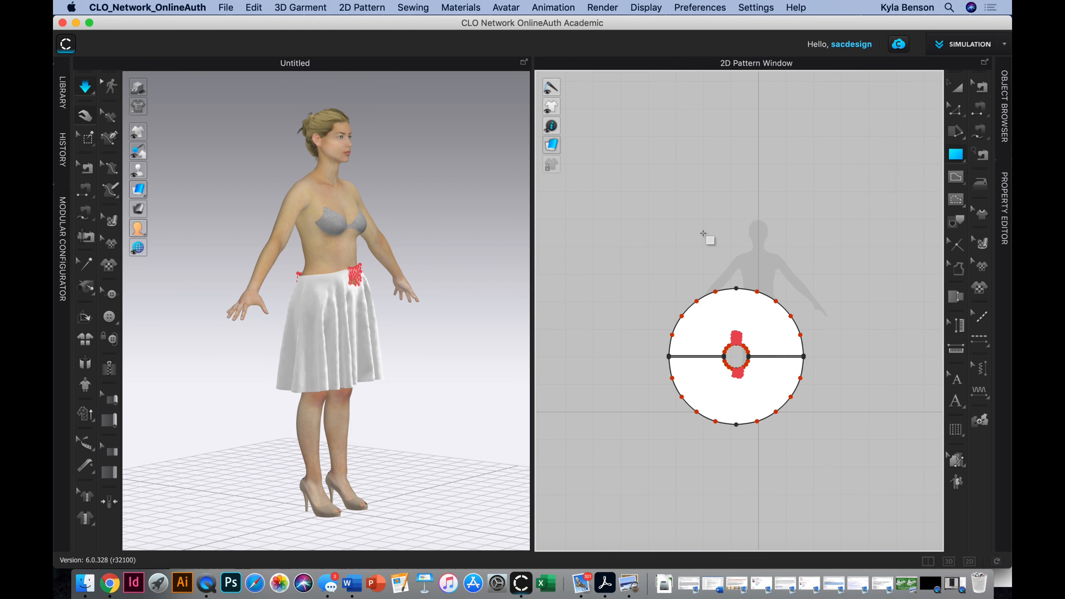
pyautogui.click(672, 232)
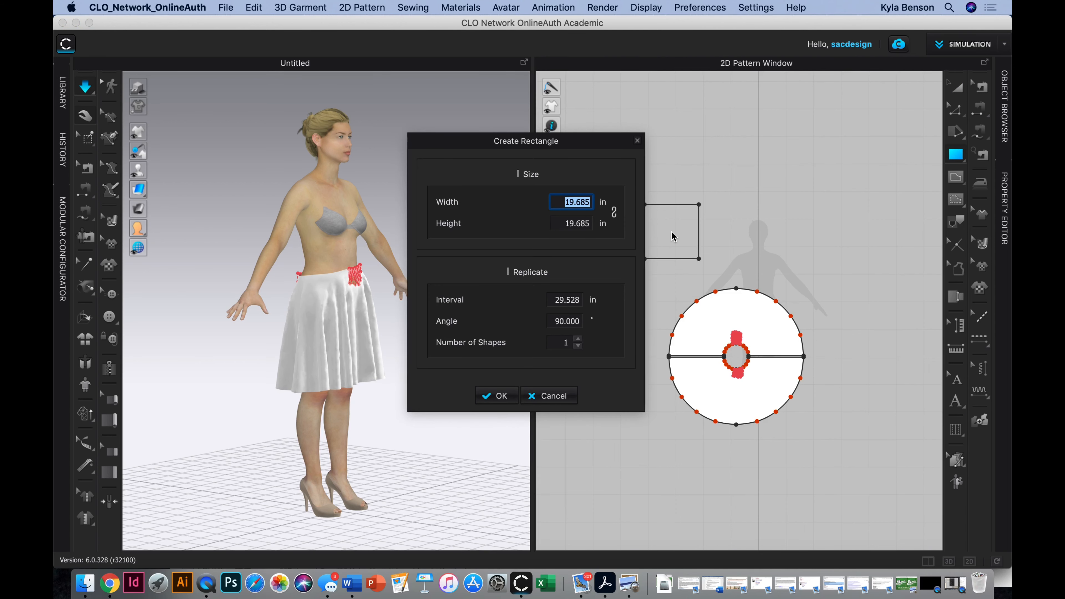
pyautogui.write('29')
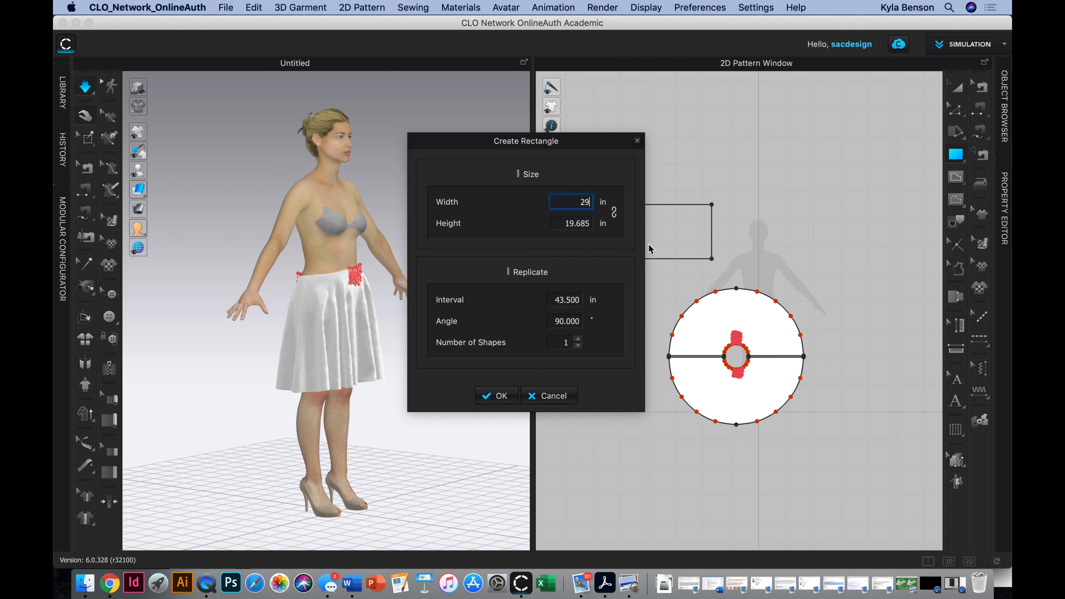
pyautogui.press('Tab')
pyautogui.write('1')
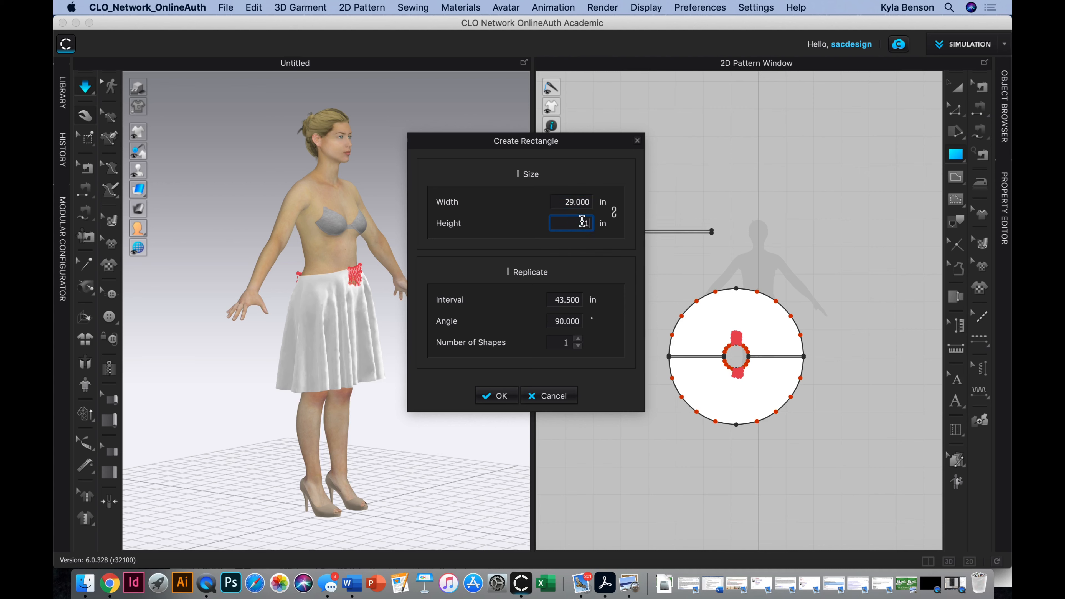
pyautogui.click(500, 396)
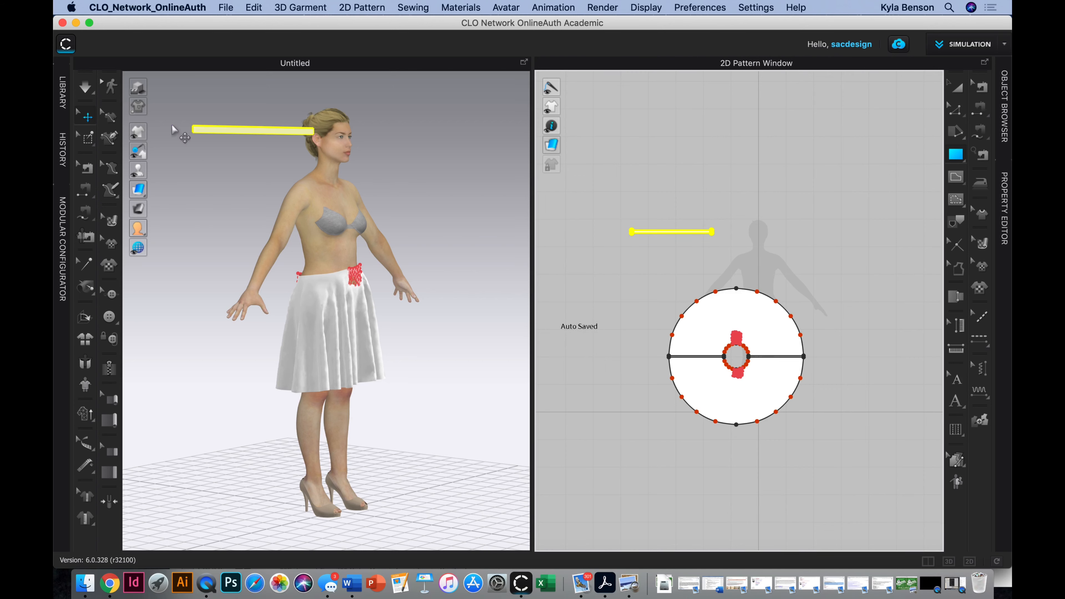
# Wrap the waistband around the avatar's waist using the centre-front waist arrangement point, and hide the arrangement points
pyautogui.moveTo(365, 298); pyautogui.dragTo(327, 311, button='right')
pyautogui.press('2')
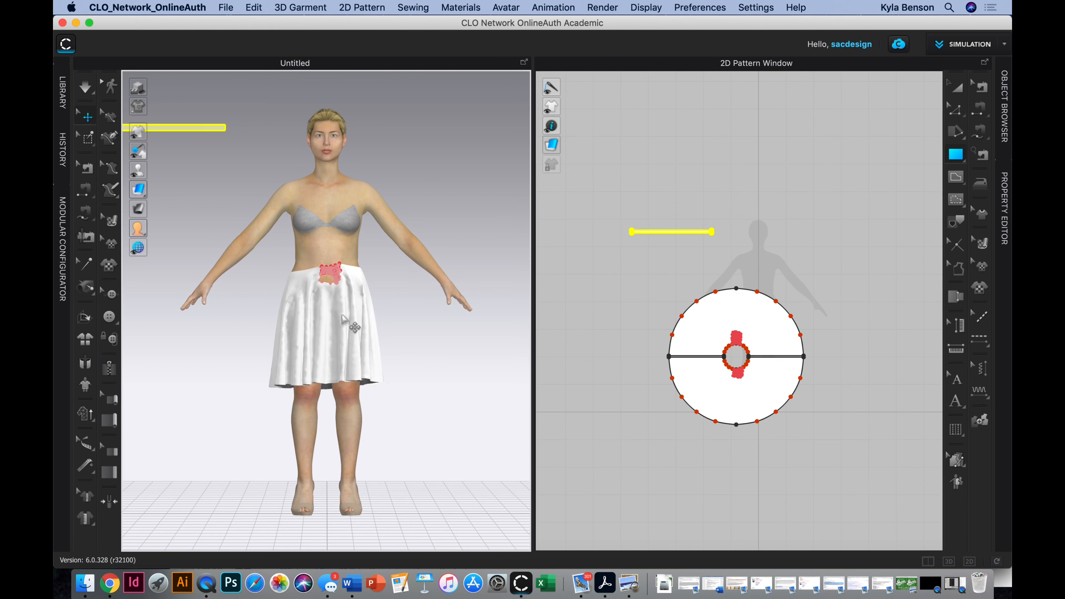
pyautogui.moveTo(140, 170)
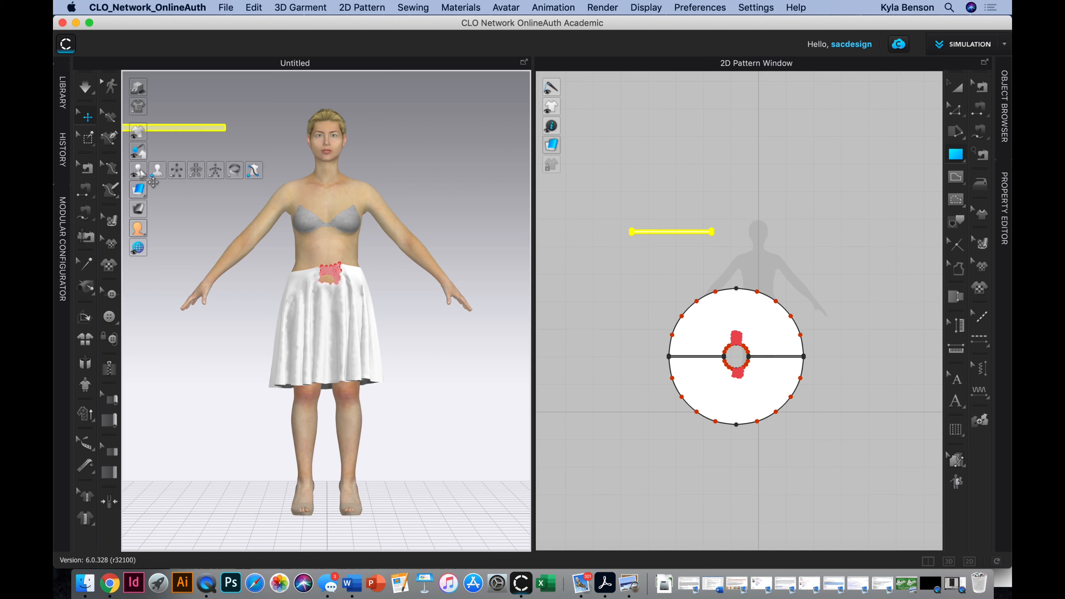
pyautogui.click(176, 171)
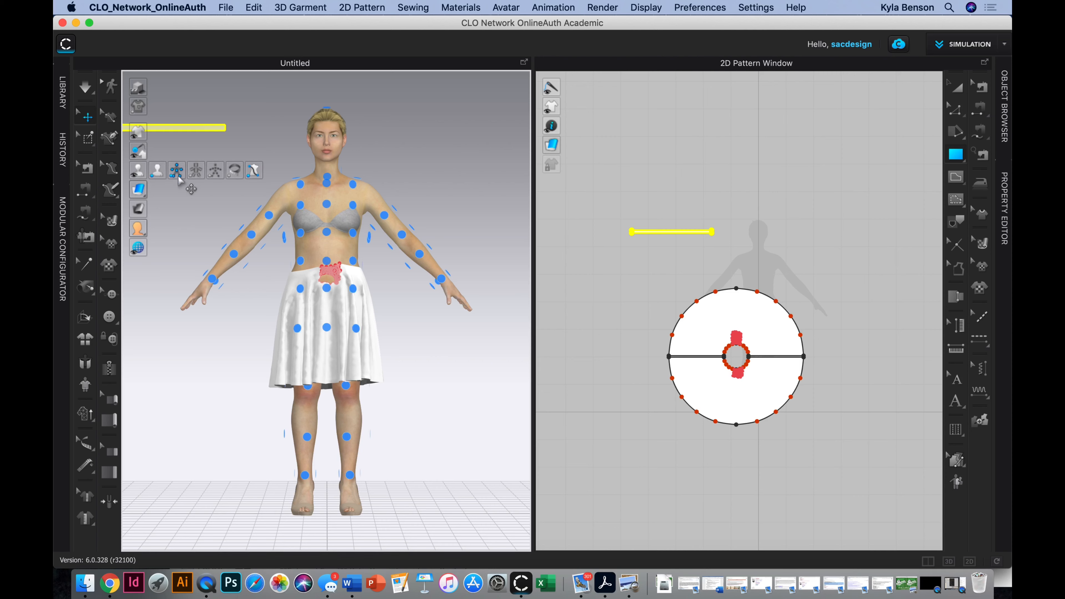
pyautogui.click(326, 262)
pyautogui.moveTo(238, 364); pyautogui.dragTo(370, 357, button='right')
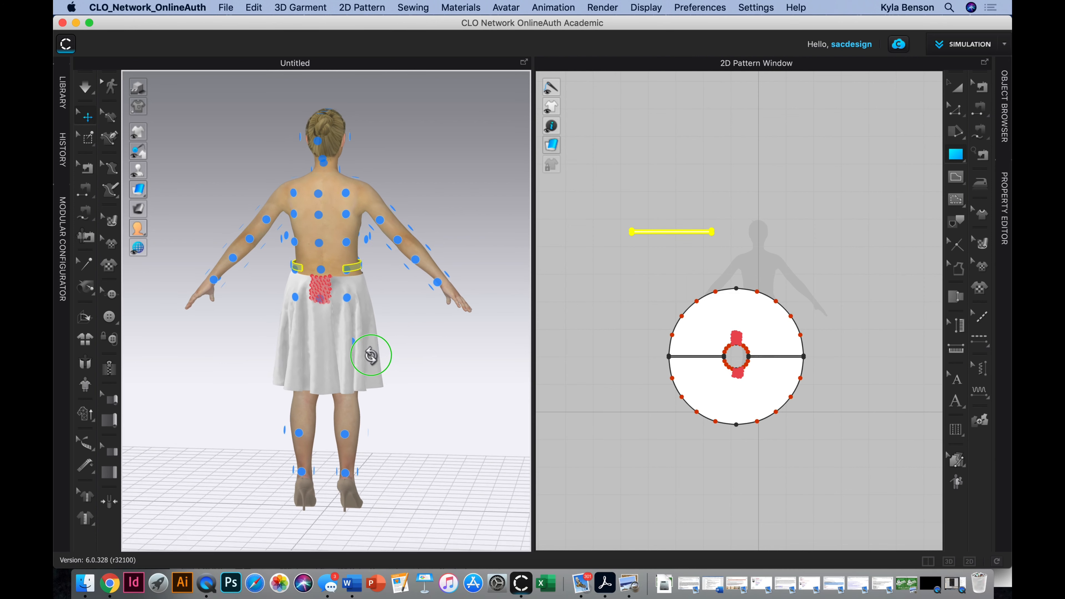
pyautogui.click(496, 404)
pyautogui.moveTo(496, 404); pyautogui.dragTo(444, 415, button='right')
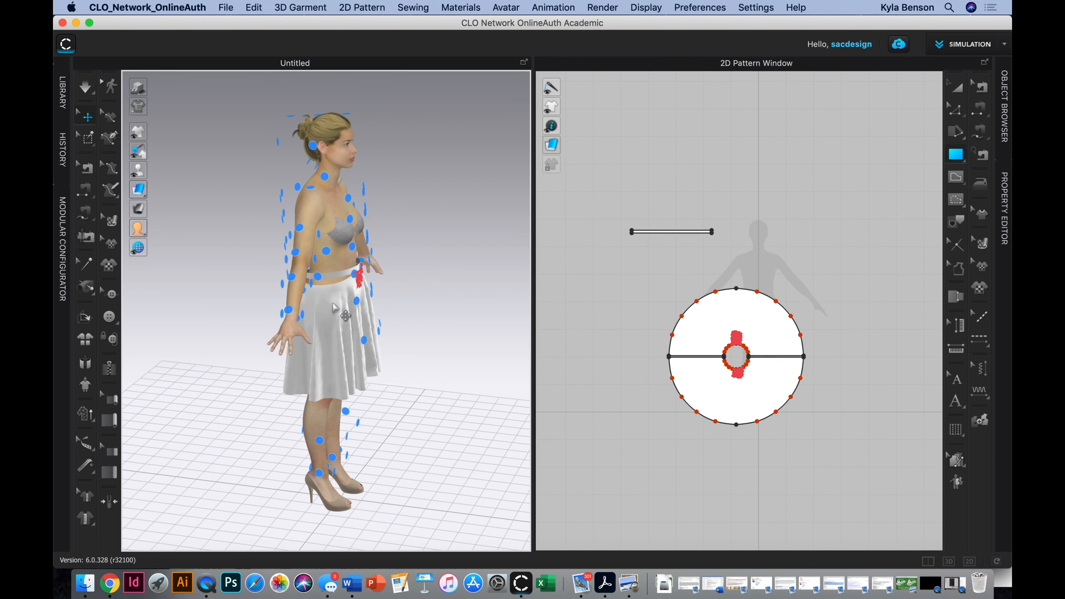
pyautogui.moveTo(143, 171)
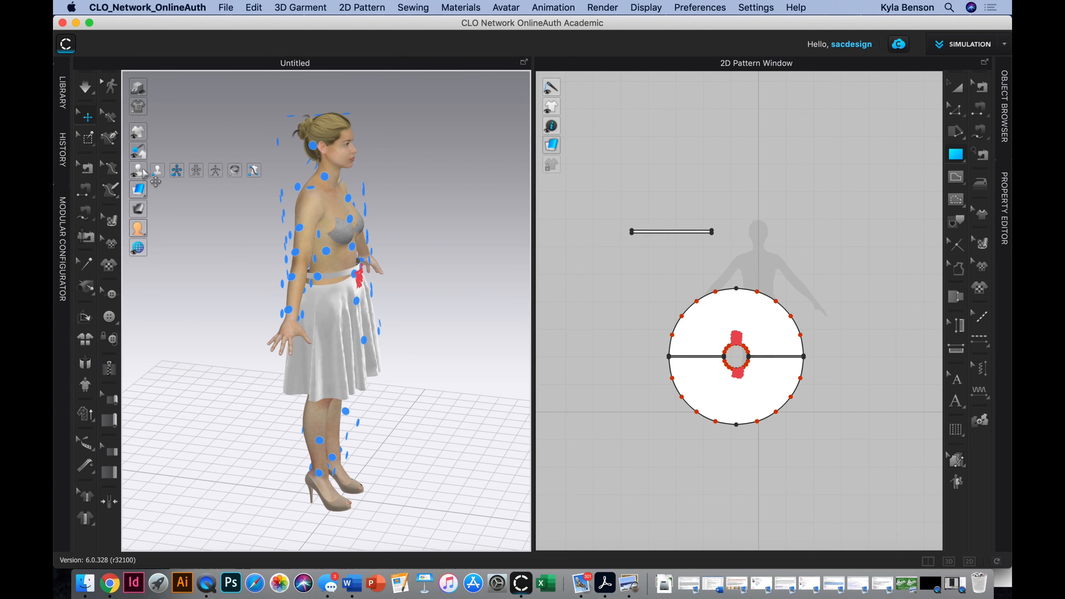
pyautogui.click(175, 171)
# Move the waistband forward and sideways in 3D so it surrounds the avatar's waist just above the skirt
pyautogui.click(338, 276)
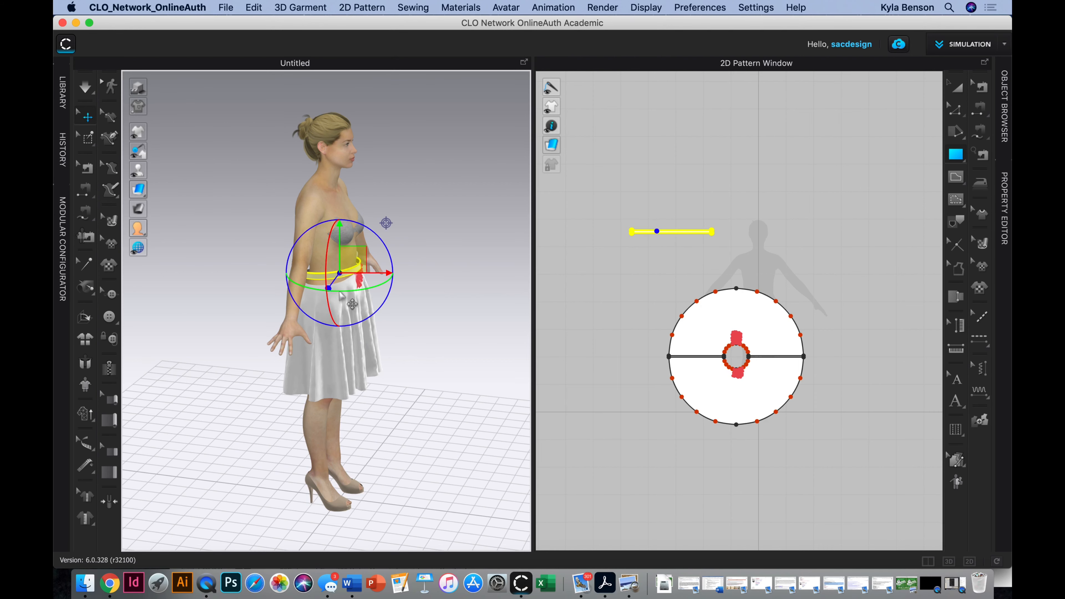
pyautogui.press('2')
pyautogui.press('3')
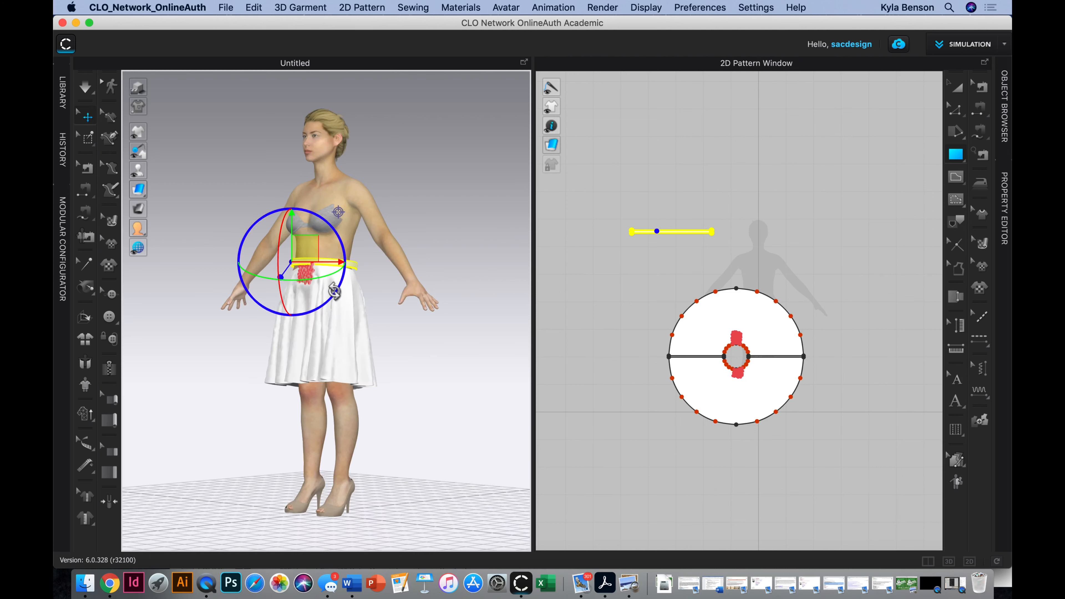
pyautogui.press('4')
pyautogui.moveTo(343, 279); pyautogui.dragTo(410, 272)
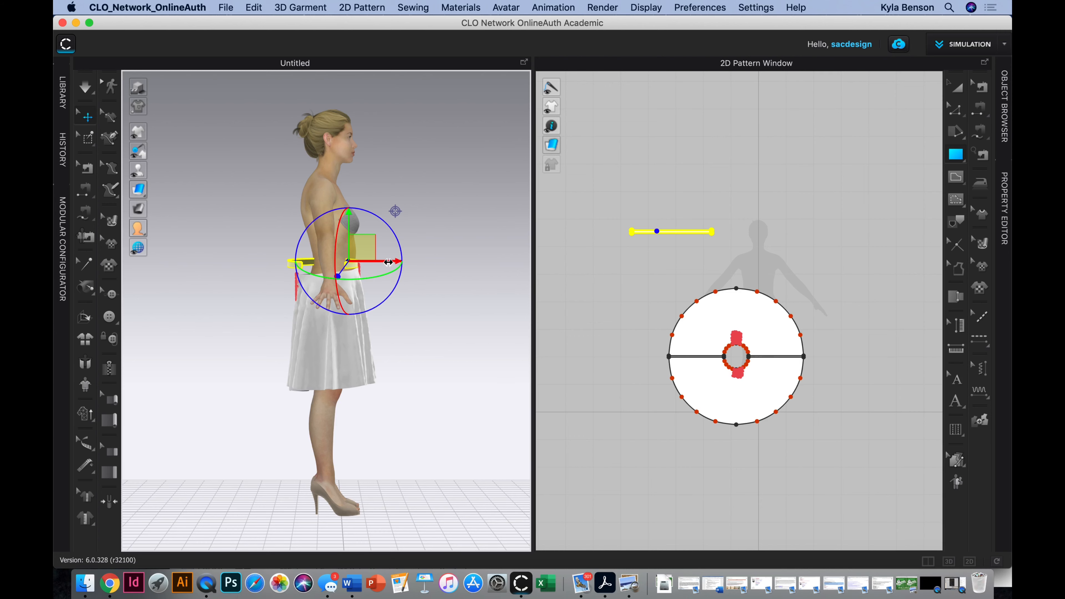
pyautogui.moveTo(430, 316); pyautogui.dragTo(348, 319, button='right')
pyautogui.press('2')
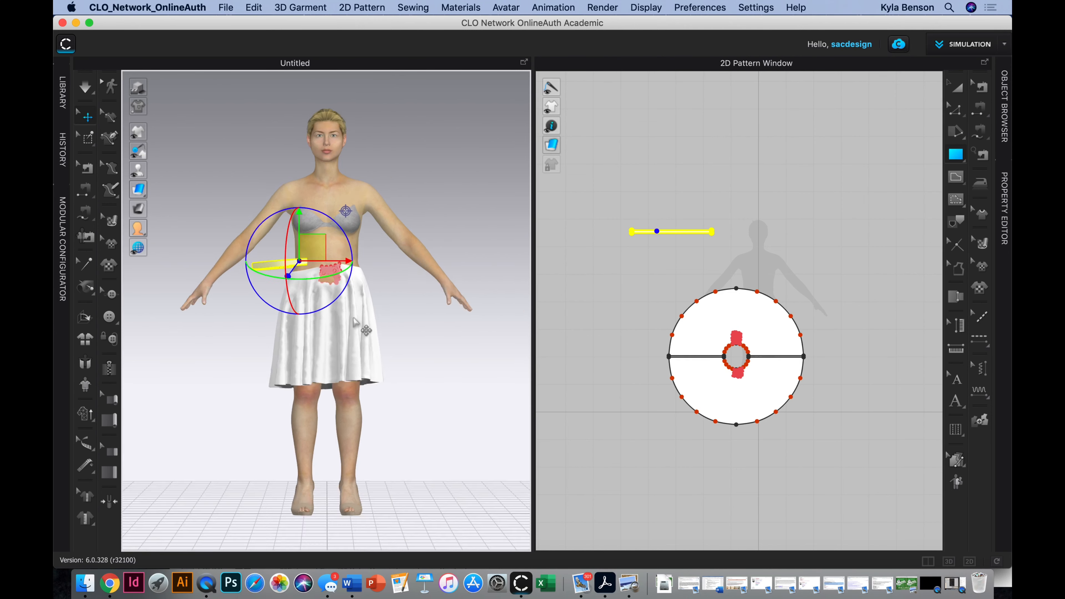
pyautogui.moveTo(324, 258); pyautogui.dragTo(366, 253)
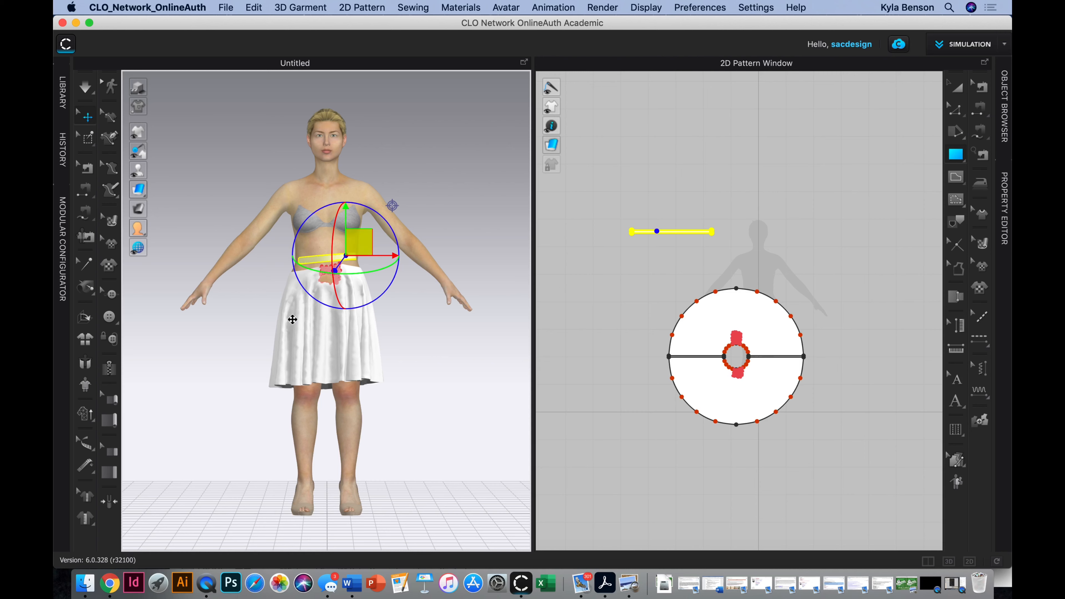
# Sew the waistband's two short ends together with Segment Sewing and simulate to close it around the waist
pyautogui.scroll(5, 708, 231)
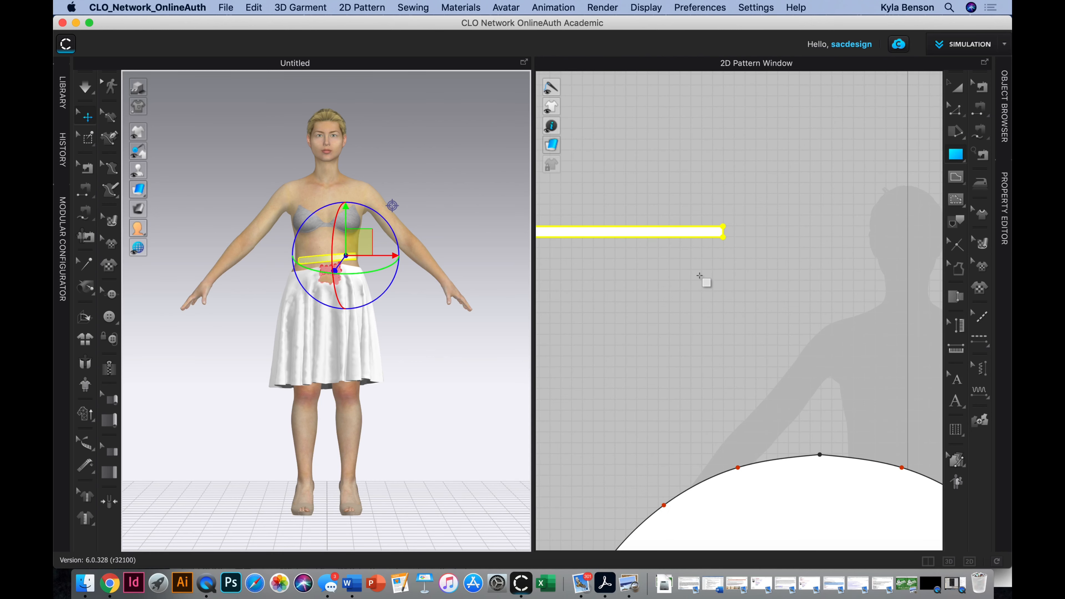
pyautogui.moveTo(700, 276); pyautogui.dragTo(805, 271, button='middle')
pyautogui.moveTo(727, 338); pyautogui.dragTo(808, 313, button='middle')
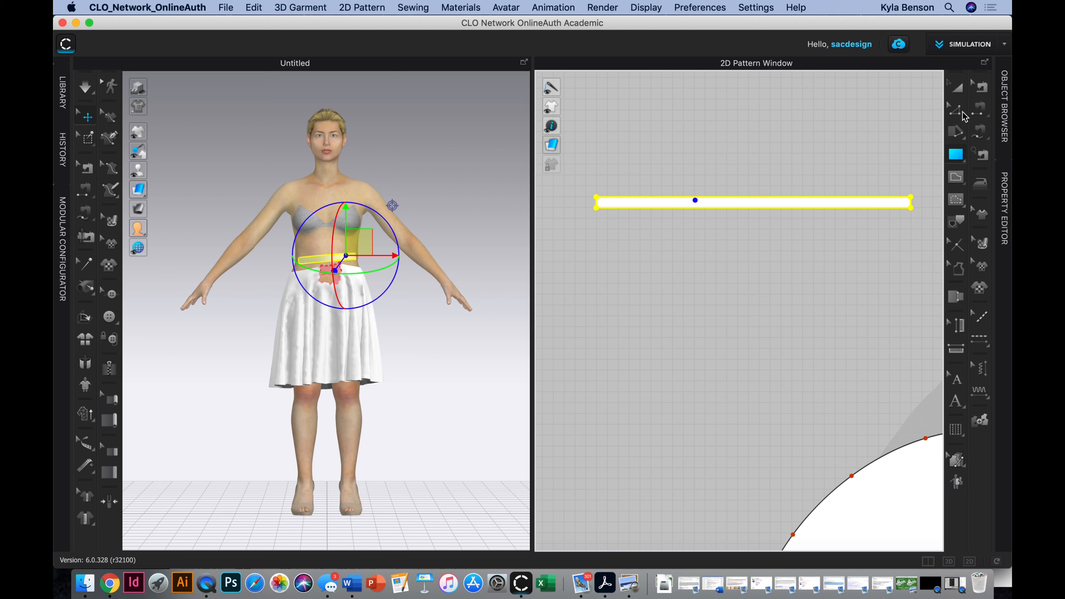
pyautogui.click(983, 109)
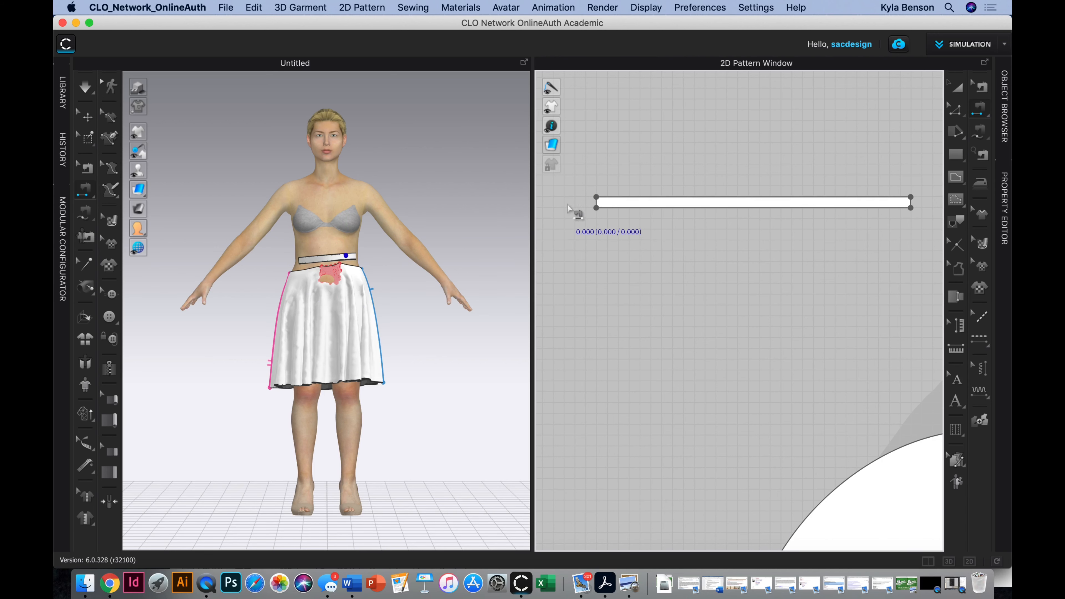
pyautogui.click(596, 203)
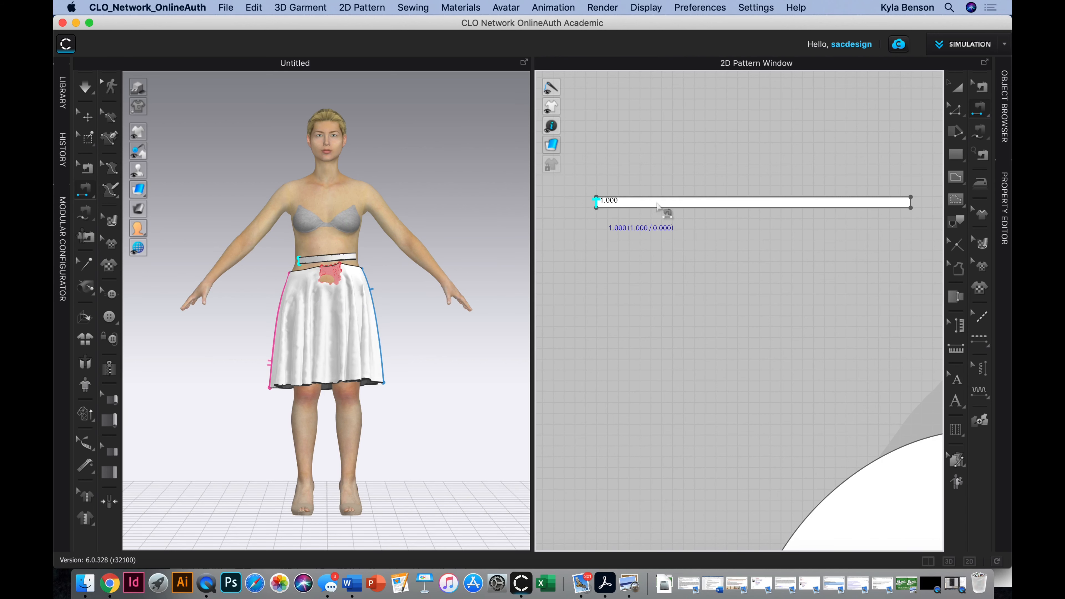
pyautogui.click(912, 204)
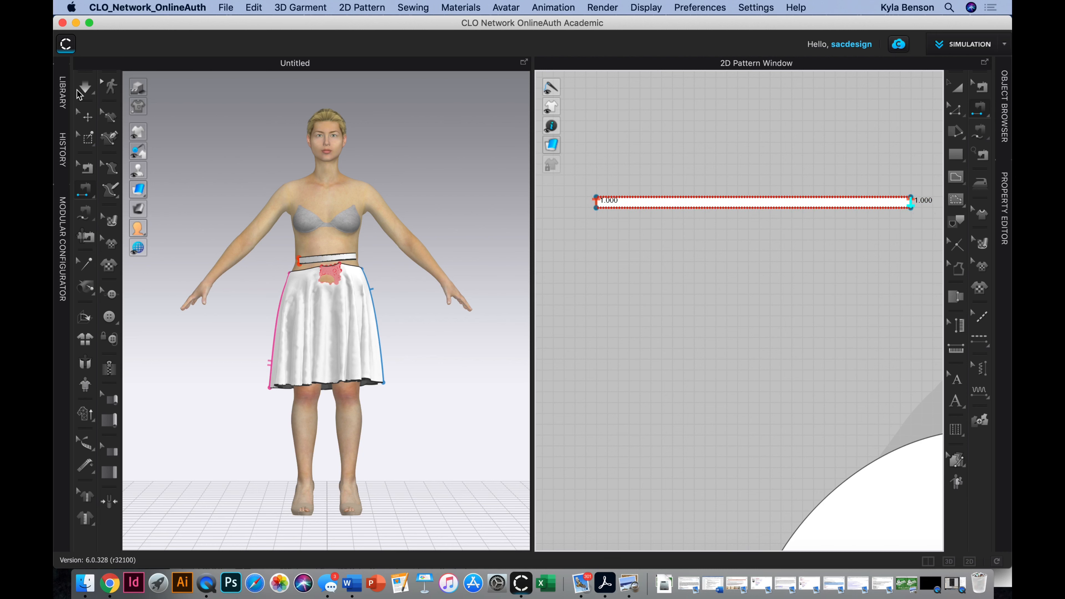
pyautogui.click(85, 88)
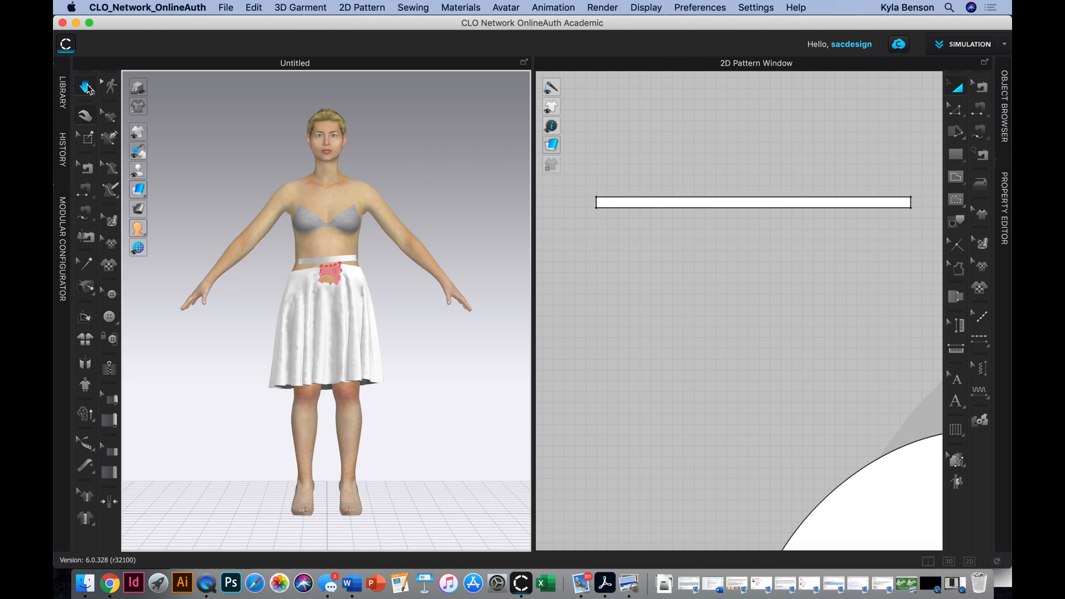
pyautogui.click(86, 87)
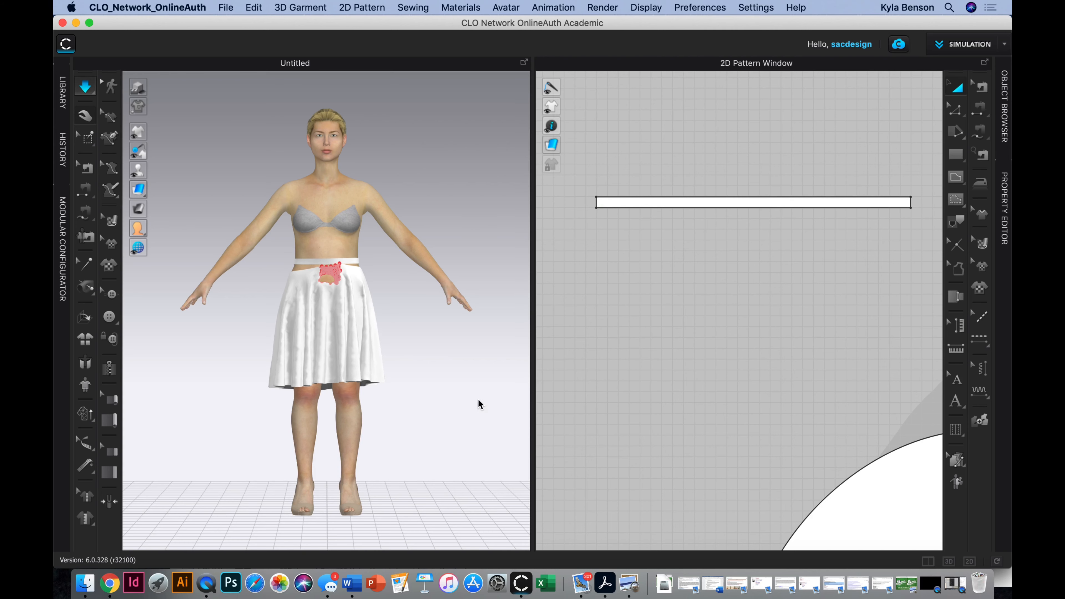
pyautogui.press('n')
pyautogui.moveTo(258, 327)
pyautogui.mouseDown(button='right')
pyautogui.moveTo(418, 328)
pyautogui.moveTo(242, 322)
pyautogui.moveTo(247, 333)
pyautogui.mouseUp(button='right')
pyautogui.scroll(-3, 255, 331)
pyautogui.scroll(6, 254, 331)
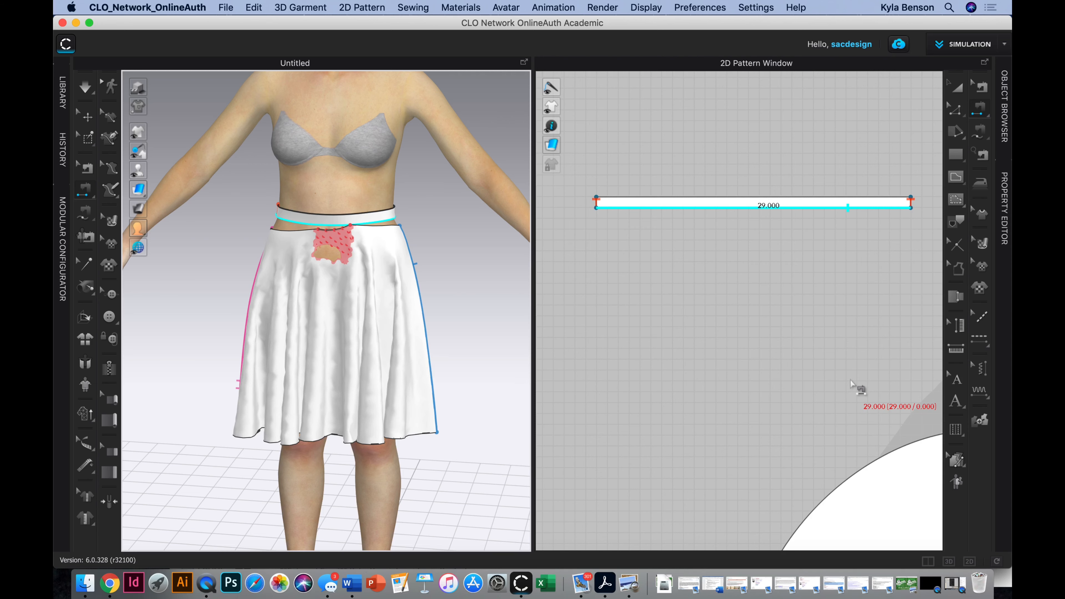
pyautogui.moveTo(817, 380); pyautogui.dragTo(715, 319, button='right')
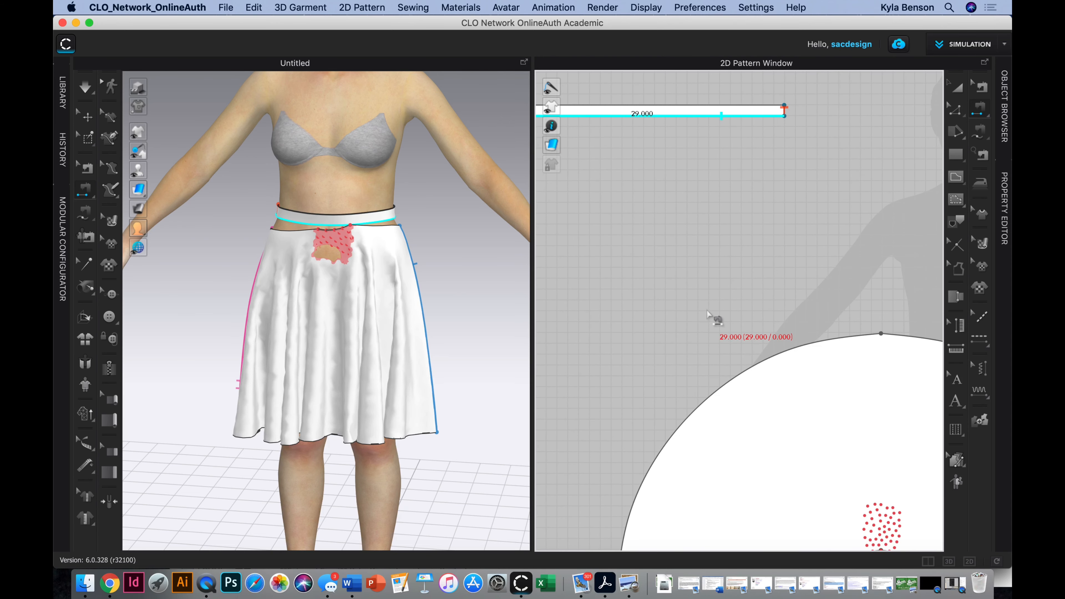
pyautogui.scroll(-3, 708, 319)
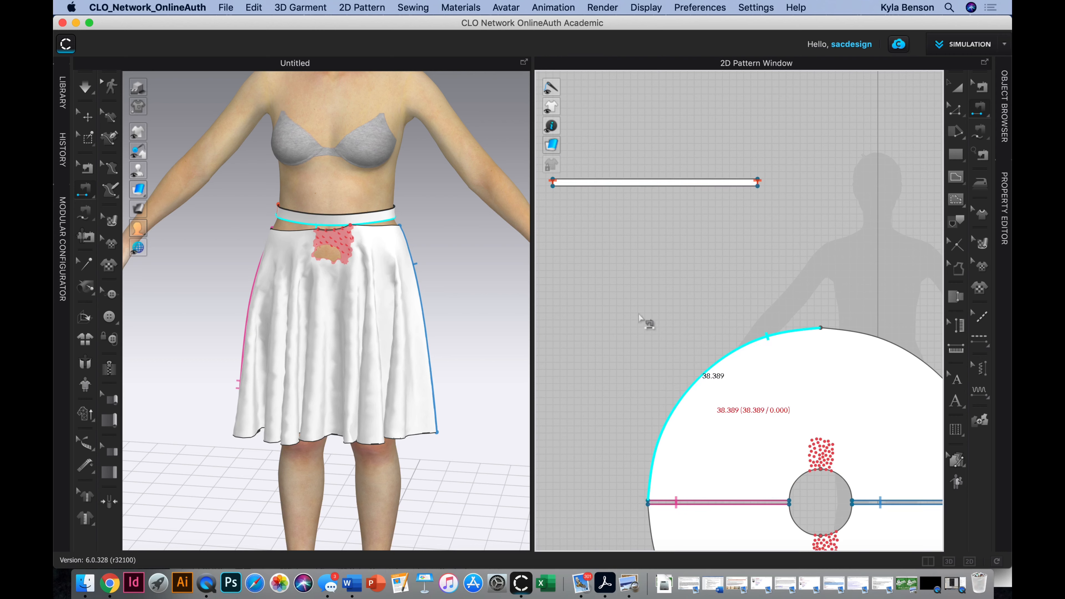
pyautogui.rightClick(655, 302)
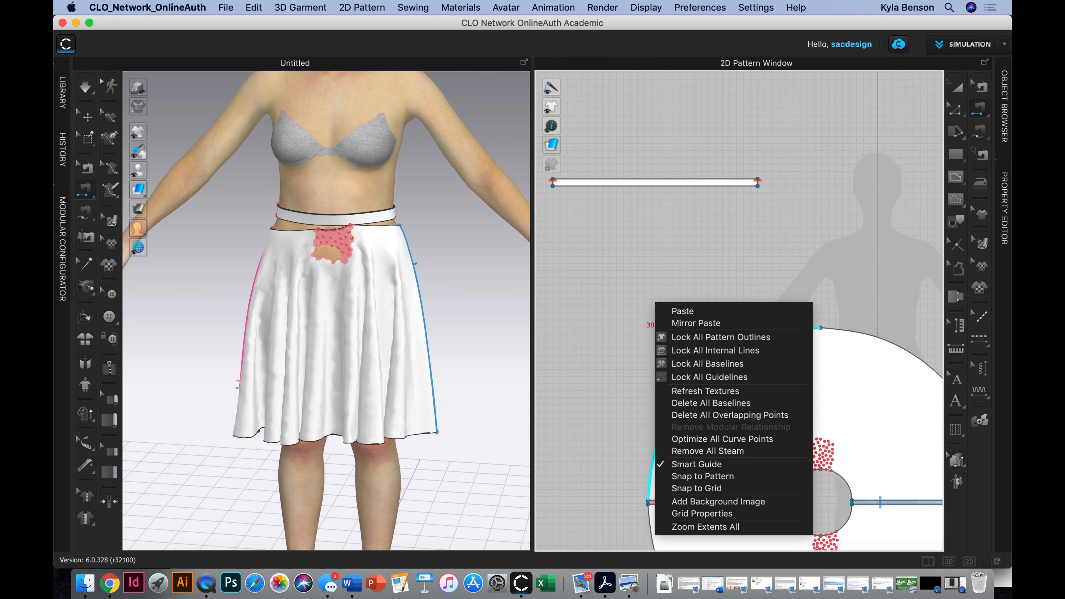
pyautogui.click(655, 248)
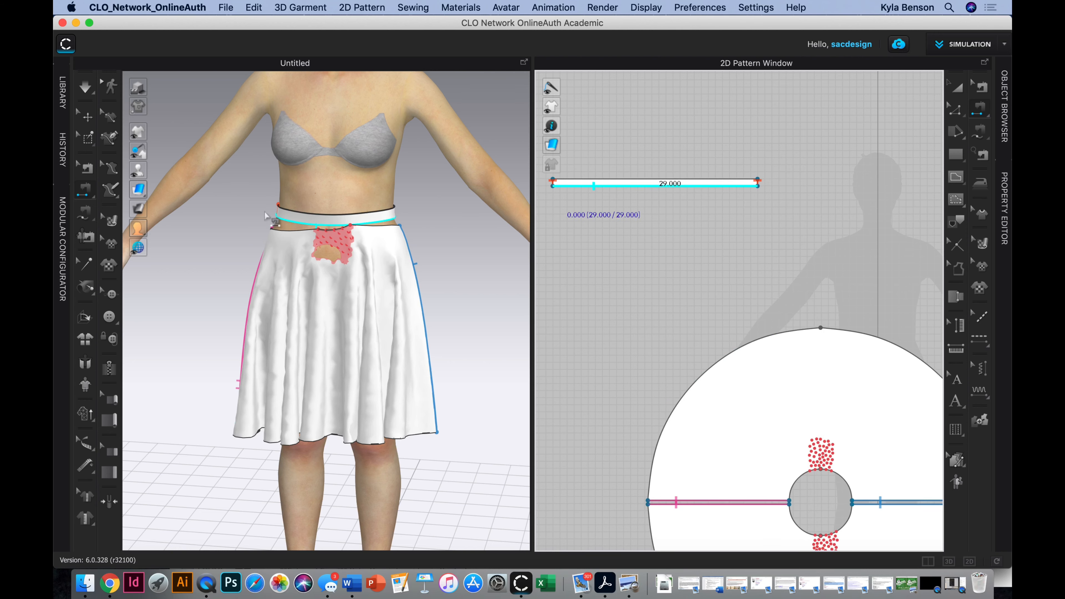
pyautogui.moveTo(210, 239); pyautogui.dragTo(247, 235, button='right')
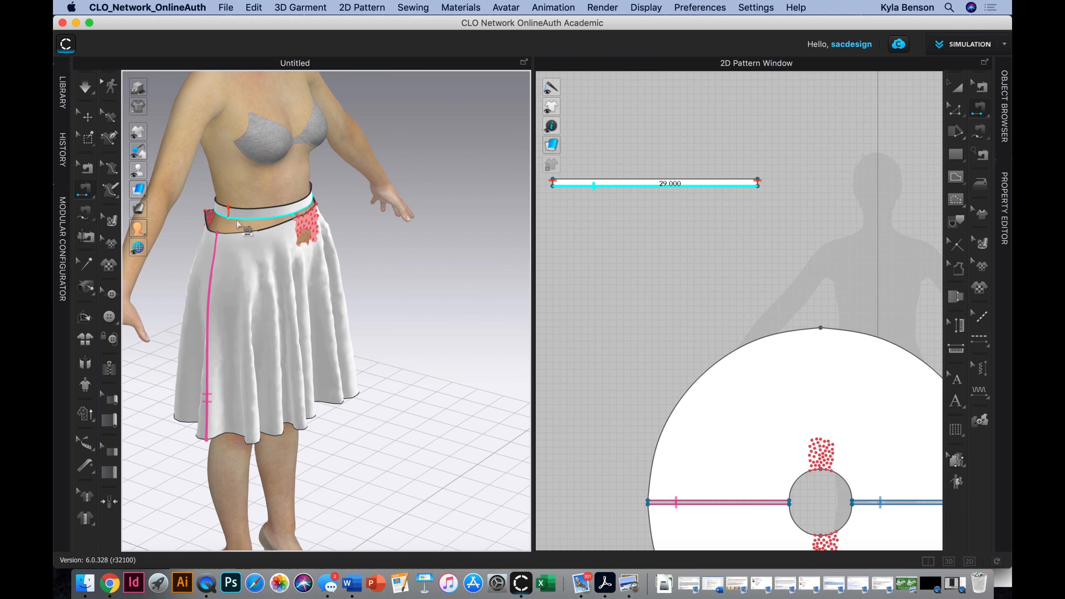
pyautogui.click(230, 220)
pyautogui.click(532, 335)
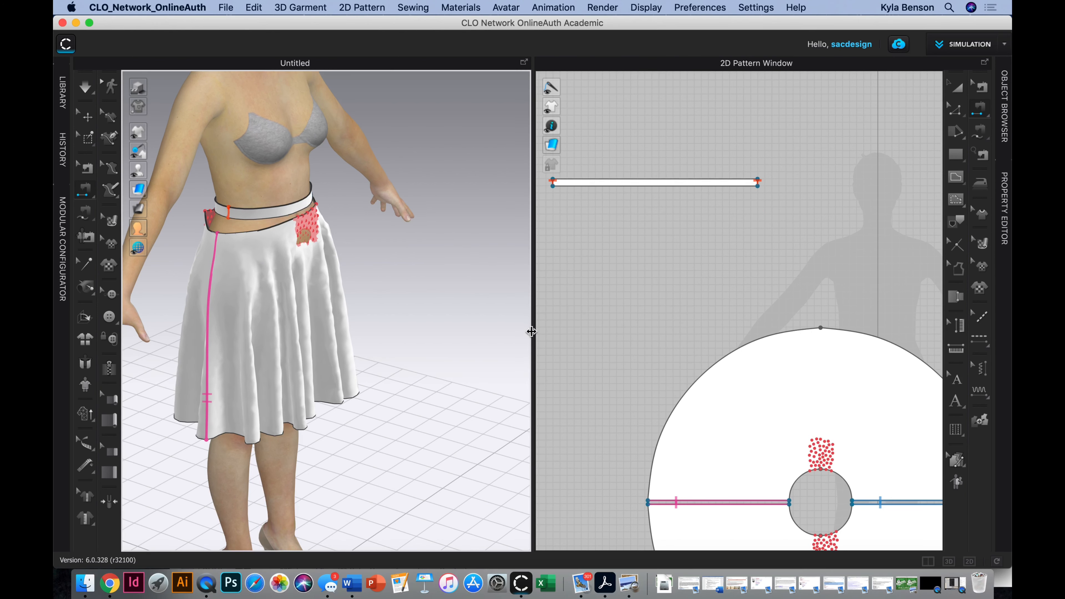
# Examine which end of the waistband's lower edge in the 2D pattern corresponds to its side seam in 3D
pyautogui.click(957, 87)
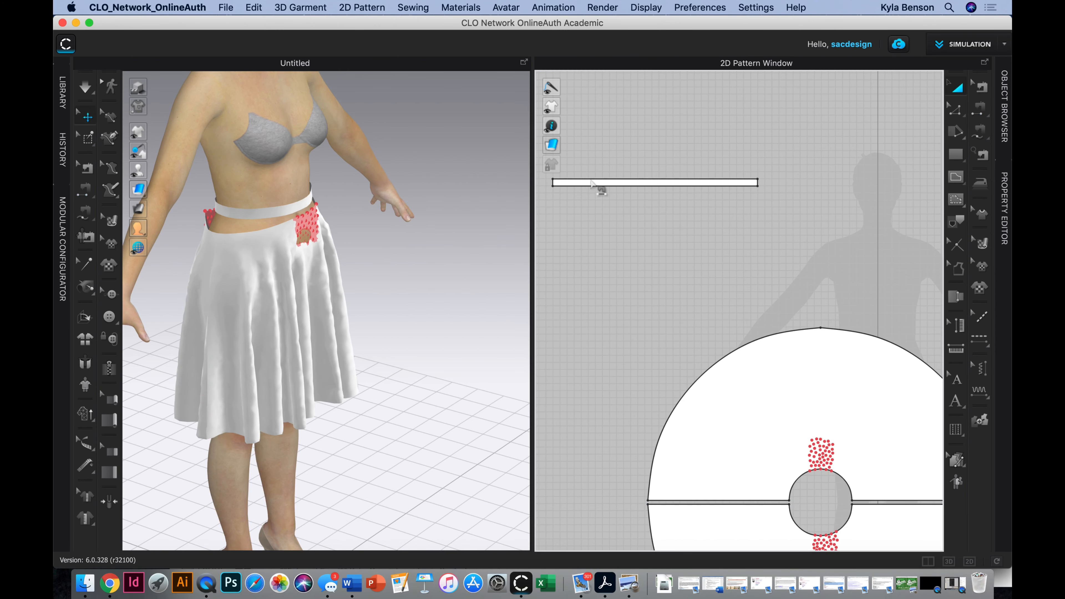
pyautogui.click(554, 185)
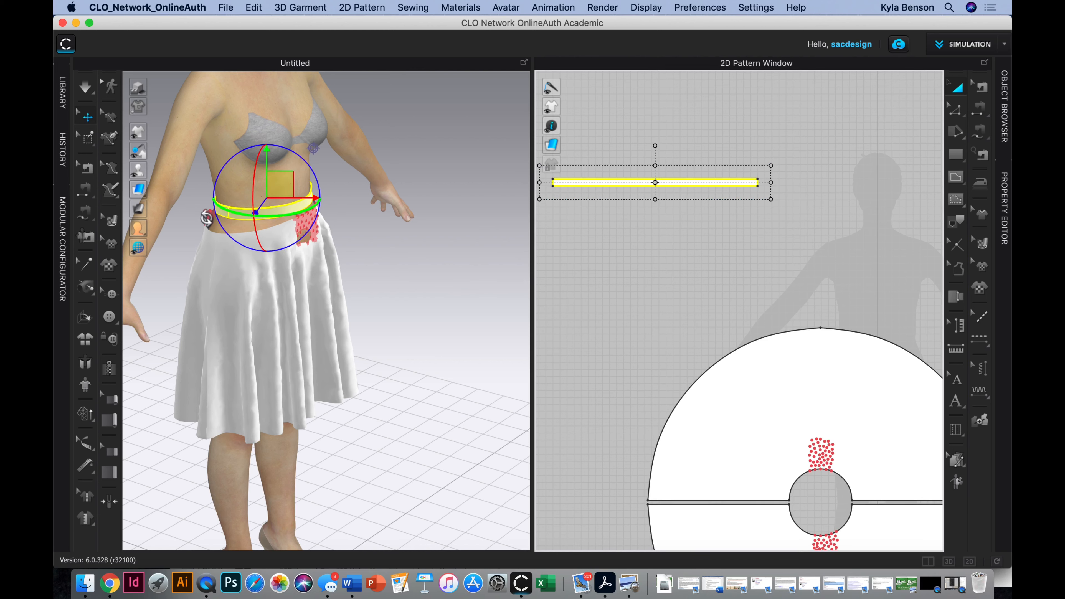
pyautogui.click(230, 218)
pyautogui.click(230, 218)
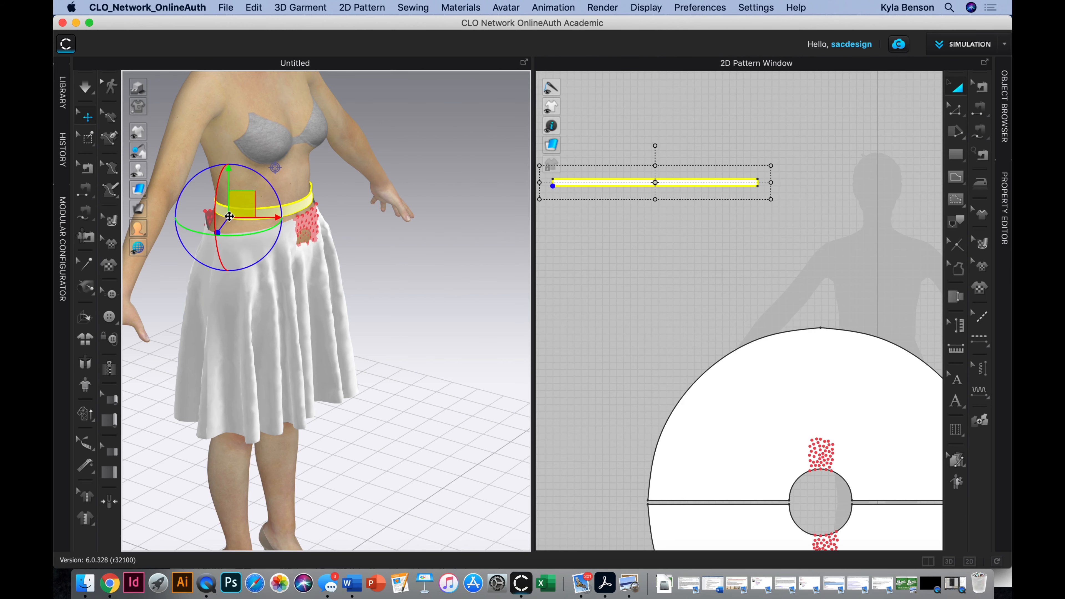
pyautogui.click(246, 223)
pyautogui.click(246, 223)
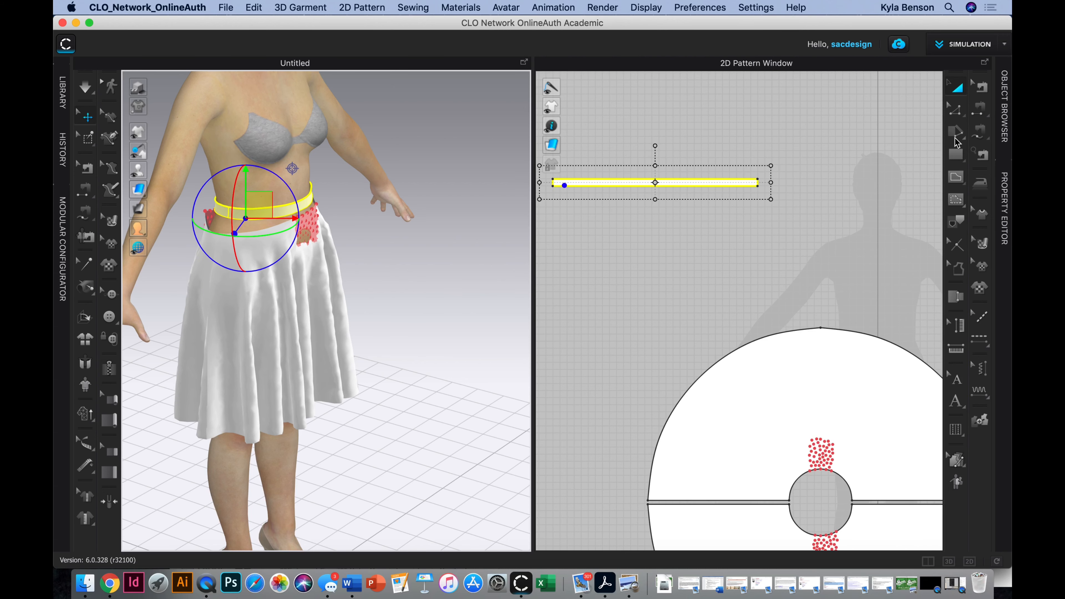
# Use Free Sewing to sew 14.5 in of the waistband's lower edge, from its left end, to the front skirt panel's waist curve
pyautogui.click(981, 134)
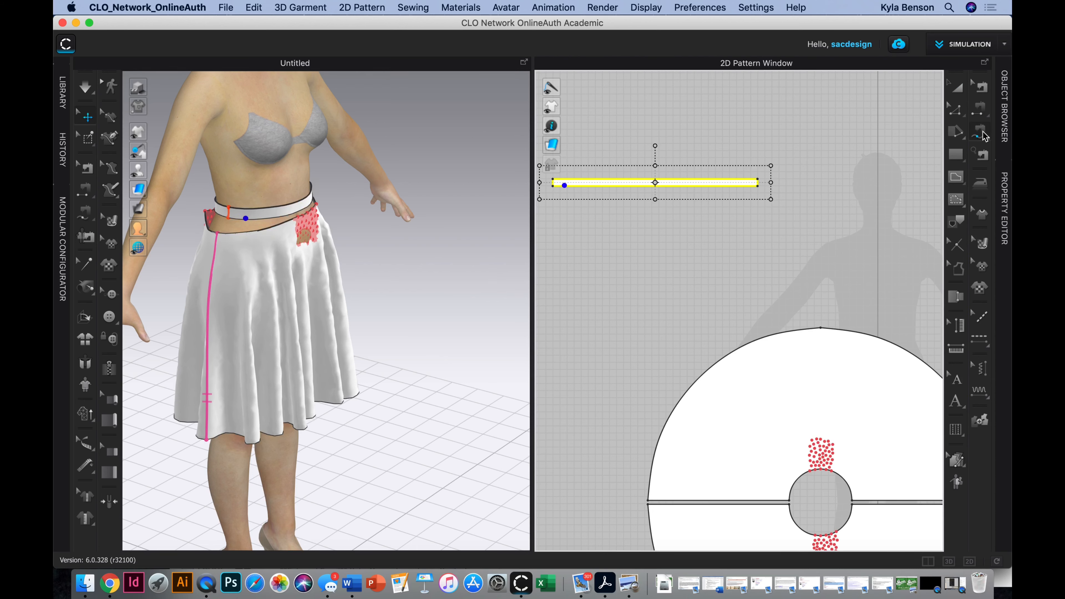
pyautogui.click(553, 186)
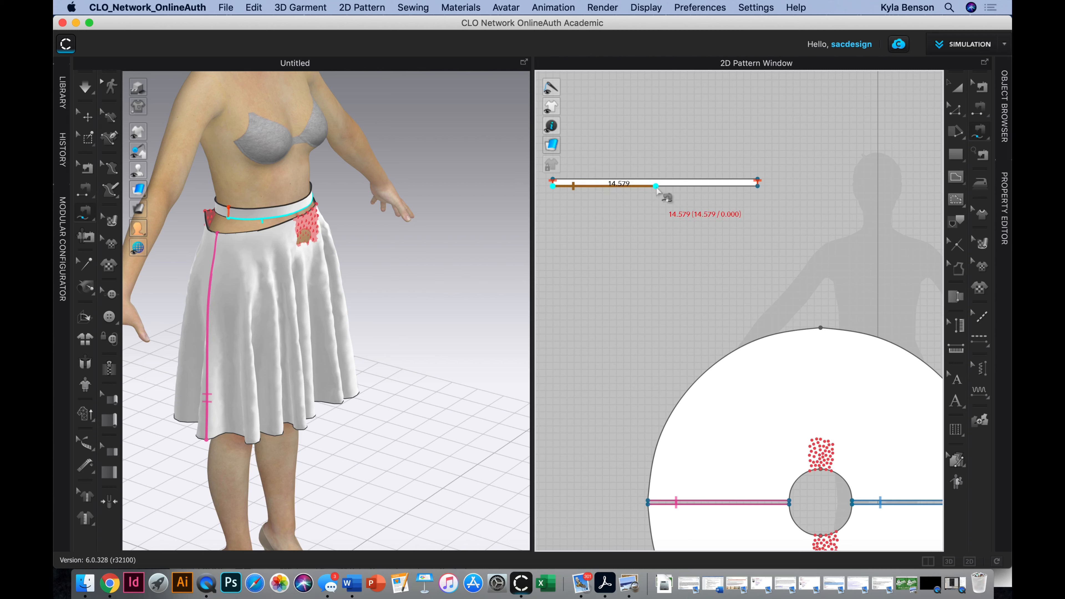
pyautogui.rightClick(657, 190)
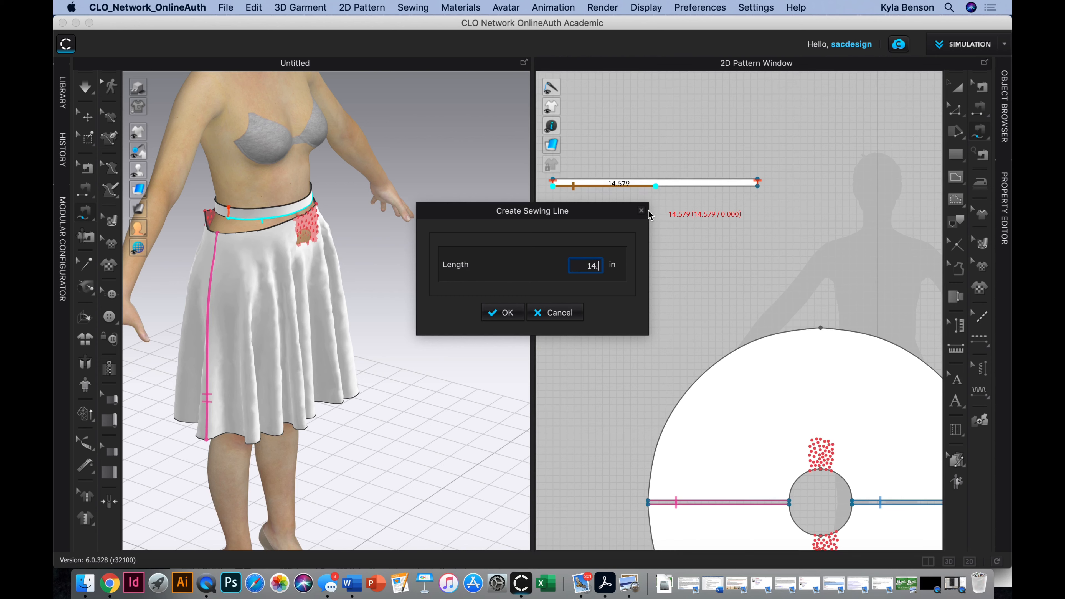
pyautogui.write('14.5')
pyautogui.press('Return')
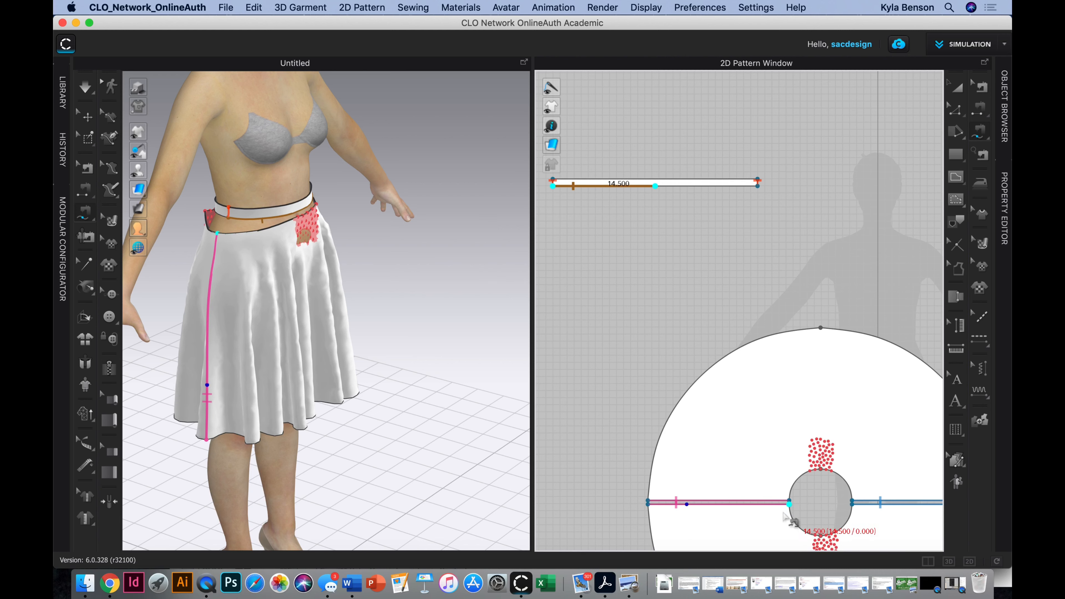
pyautogui.click(789, 503)
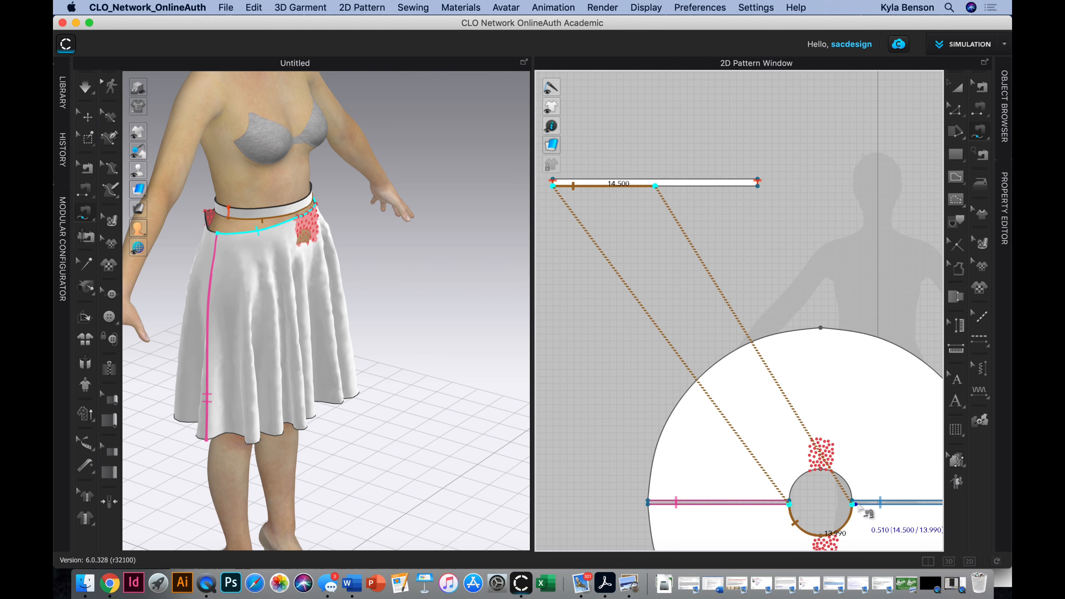
pyautogui.click(852, 502)
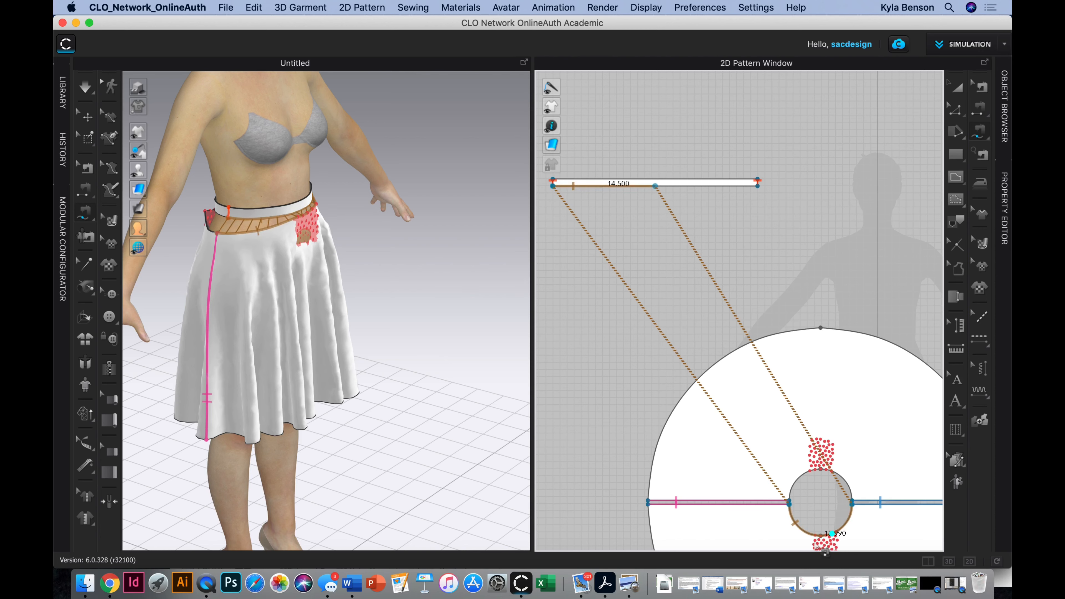
pyautogui.click(655, 186)
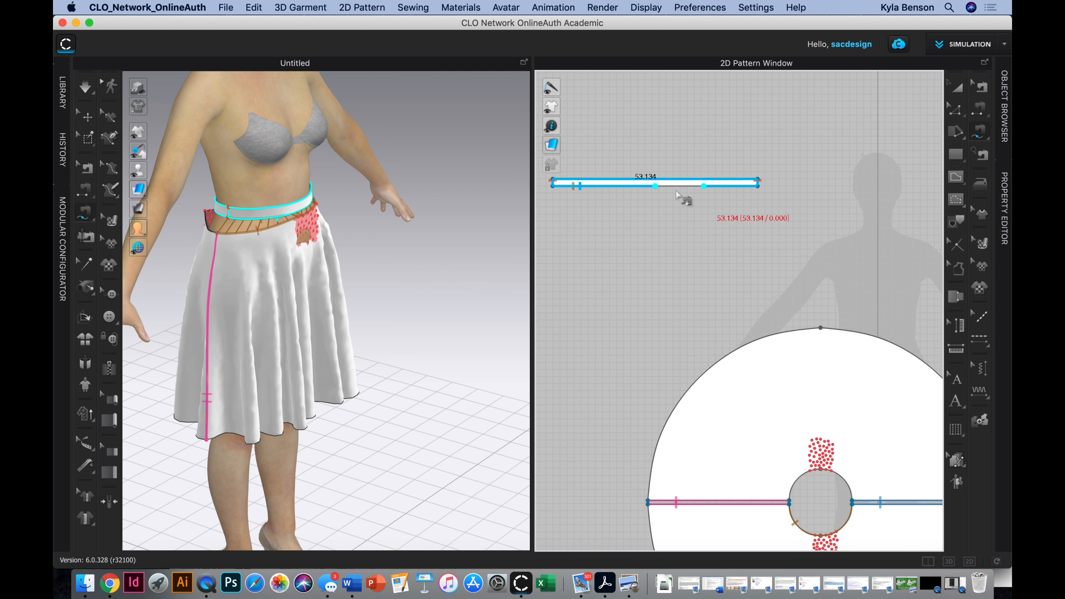
pyautogui.click(663, 192)
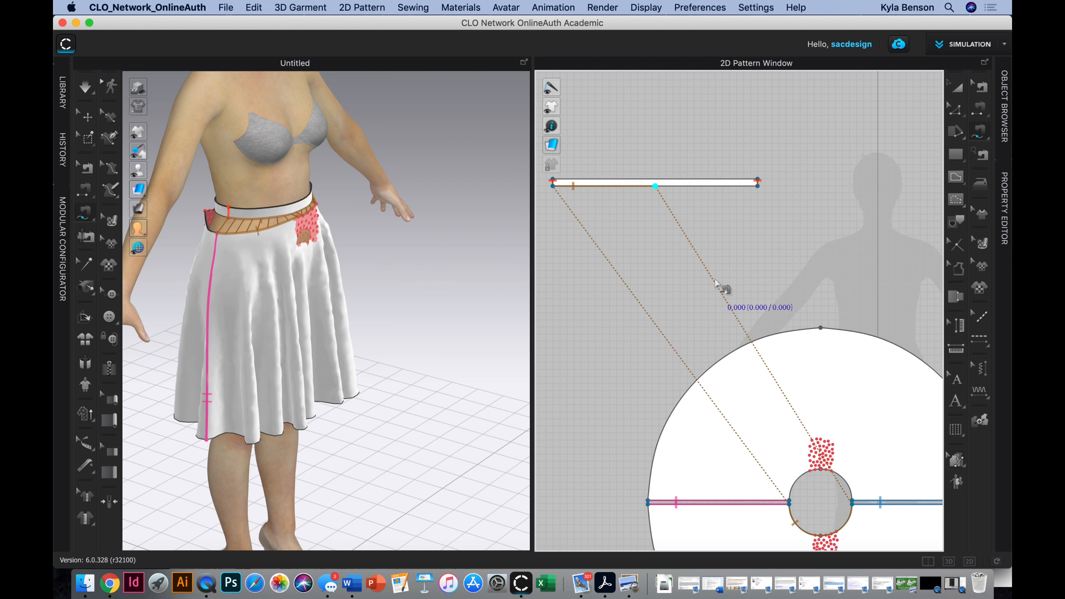
pyautogui.click(982, 133)
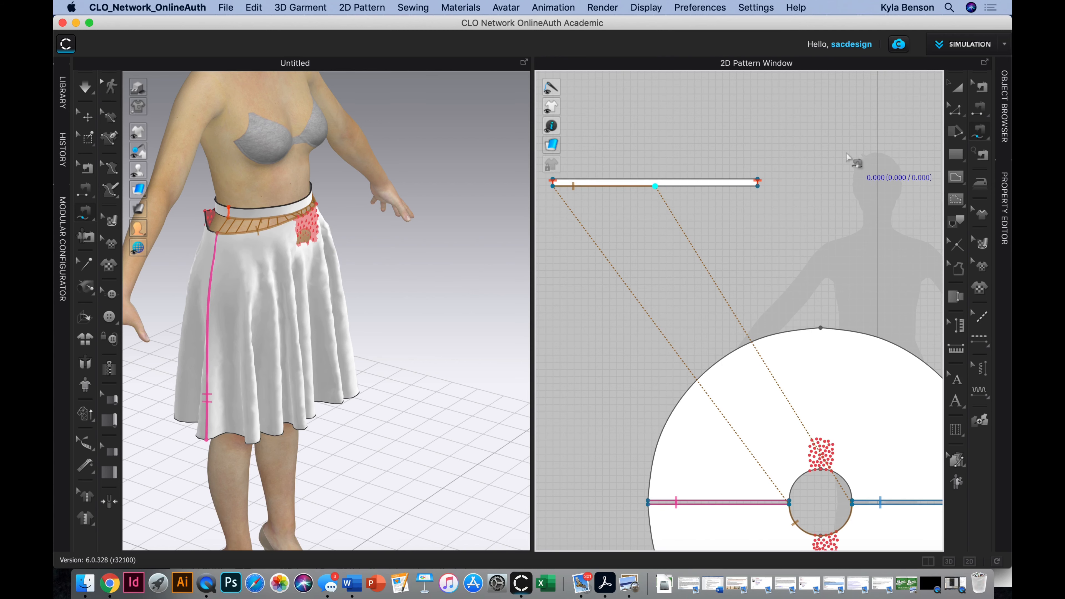
pyautogui.click(655, 187)
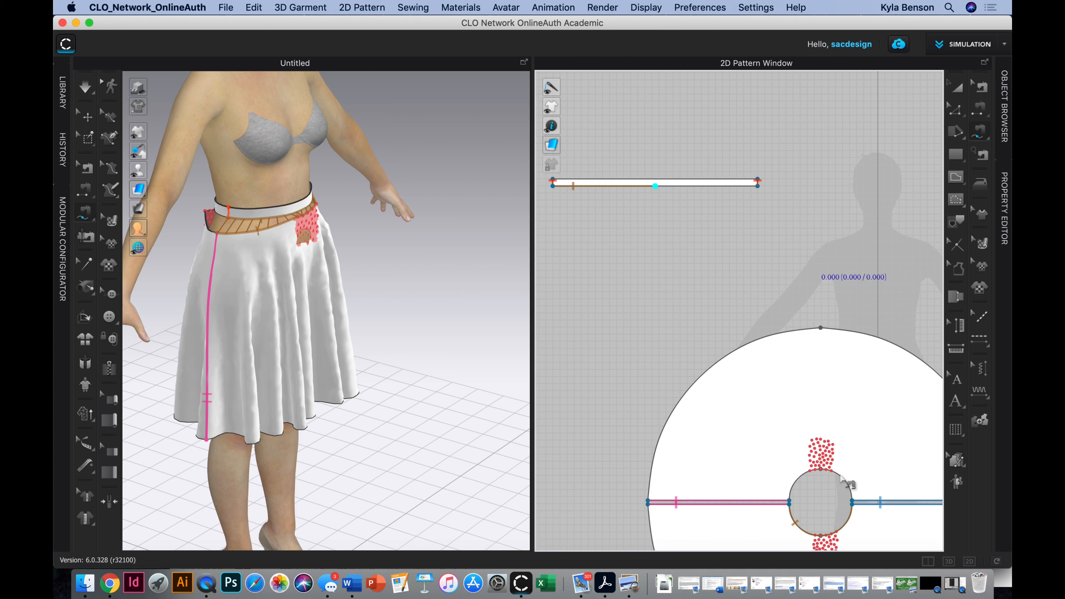
pyautogui.click(790, 503)
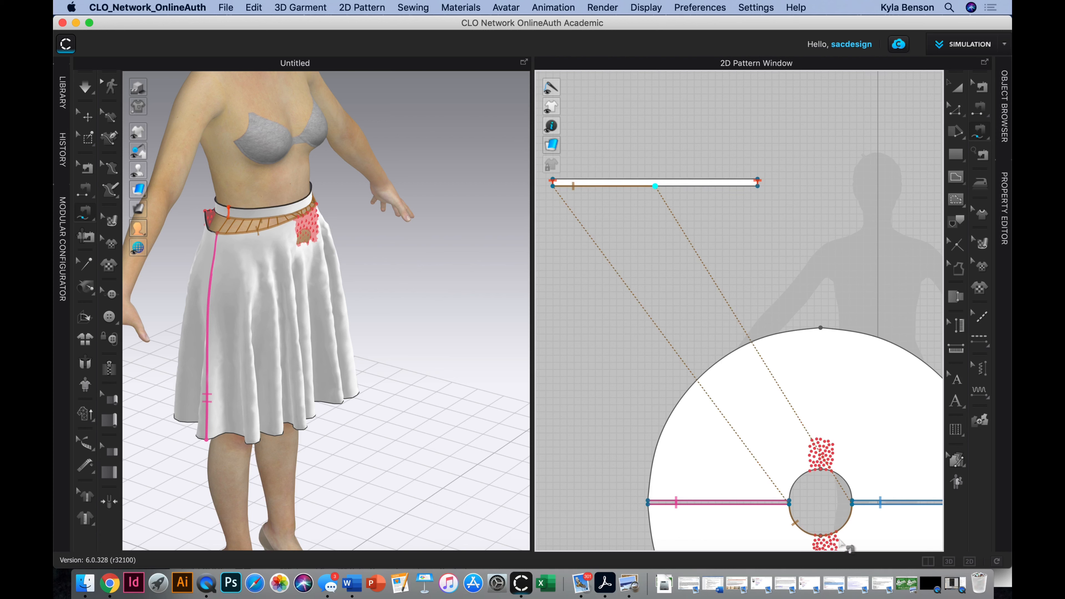
pyautogui.click(851, 510)
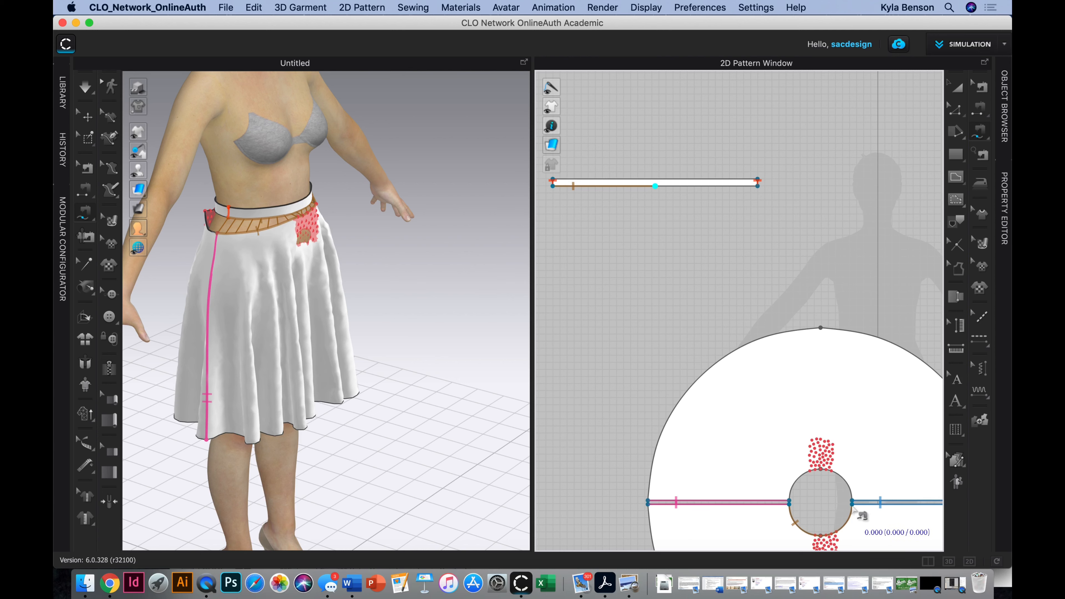
pyautogui.click(981, 87)
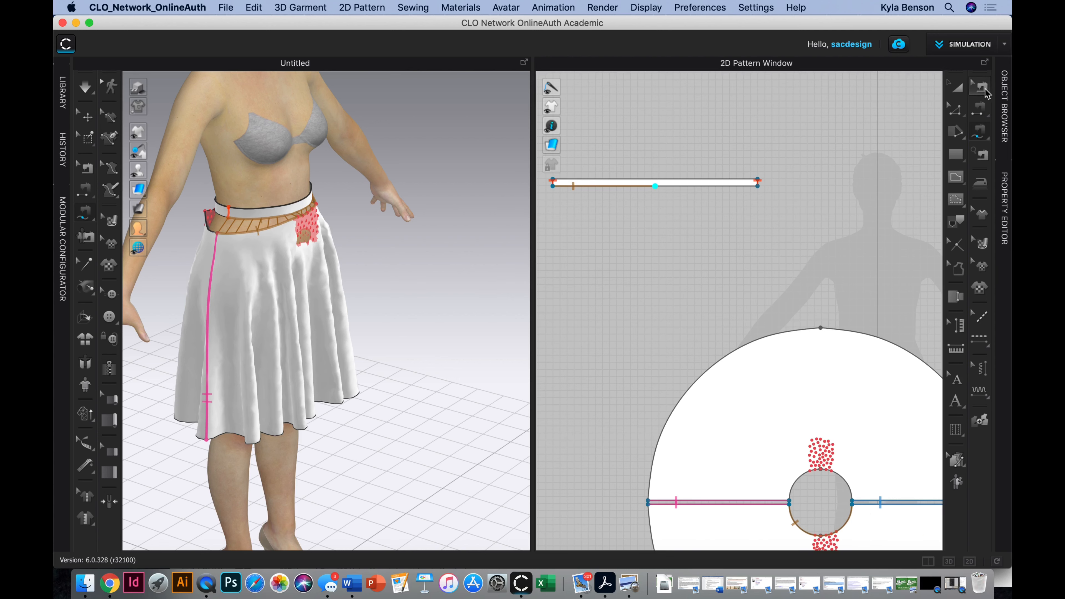
# Use Free Sewing to sew the remaining 14.5 in of the waistband's lower edge to the back skirt panel's waist curve
pyautogui.click(979, 131)
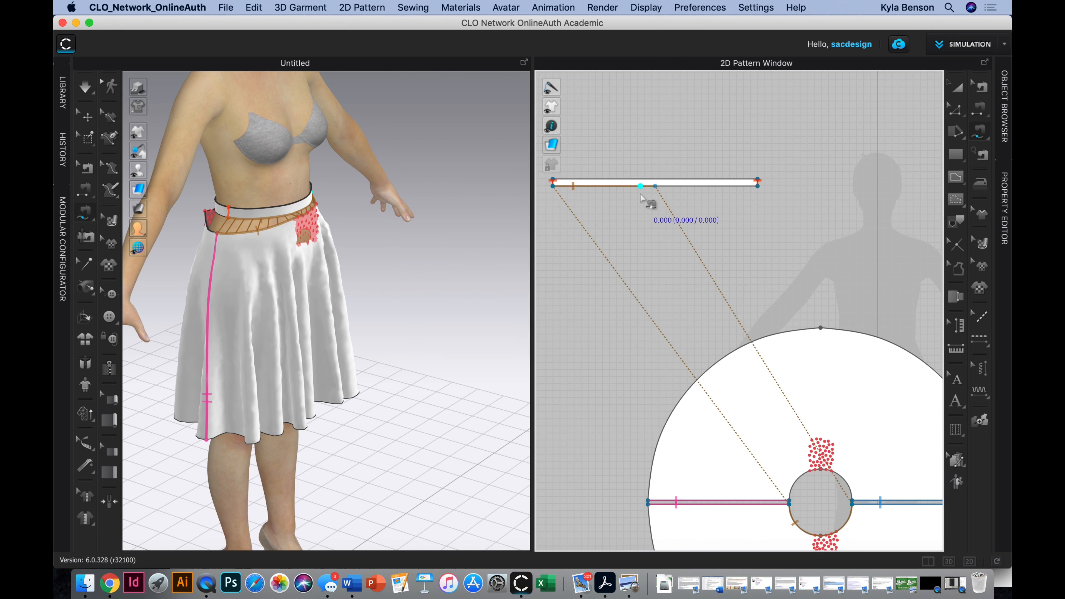
pyautogui.click(660, 186)
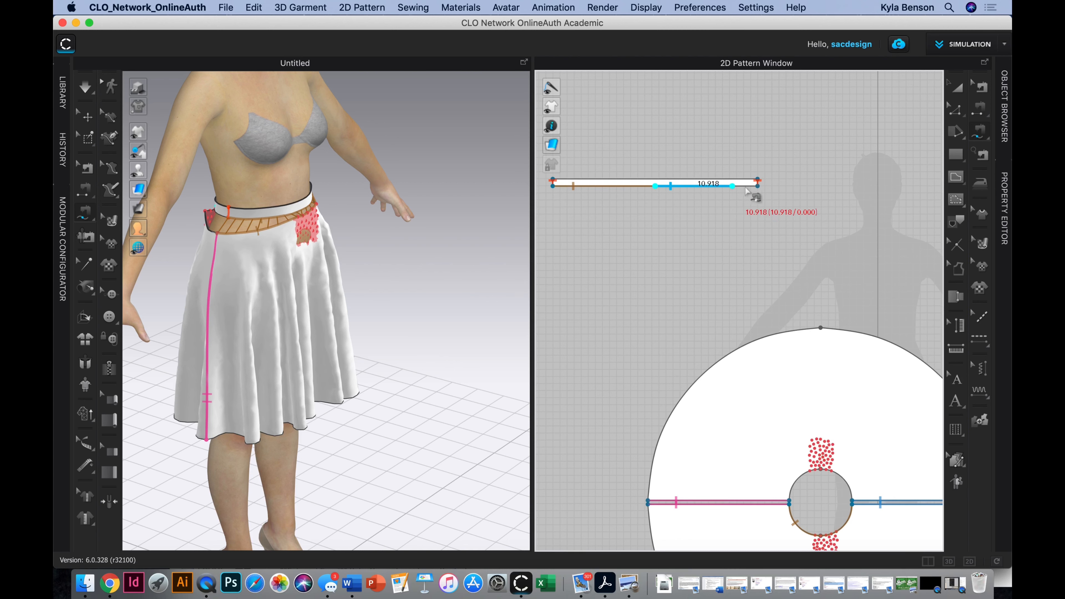
pyautogui.click(757, 186)
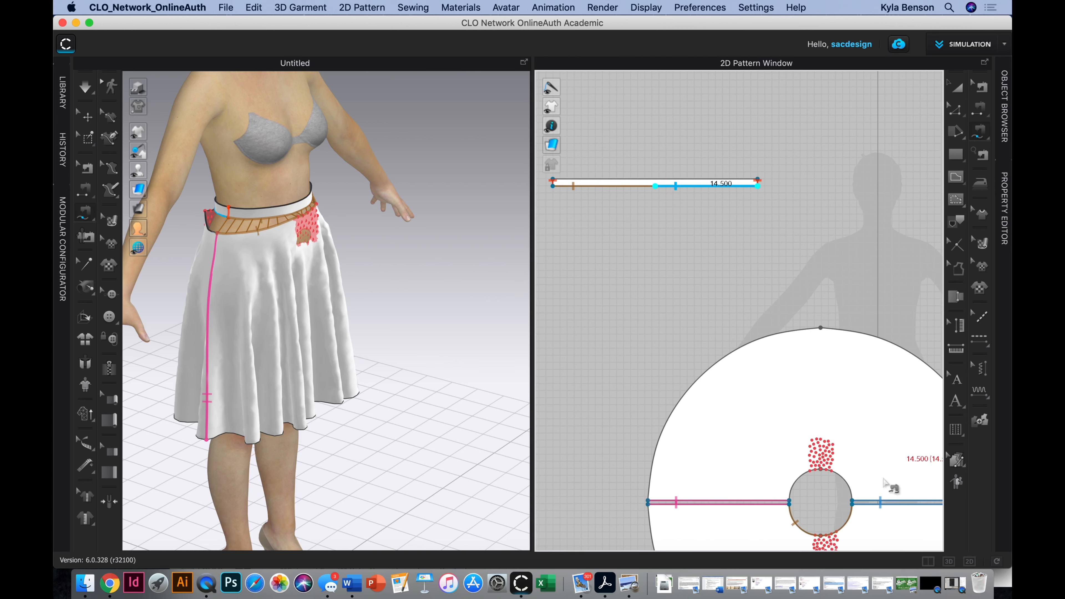
pyautogui.click(853, 502)
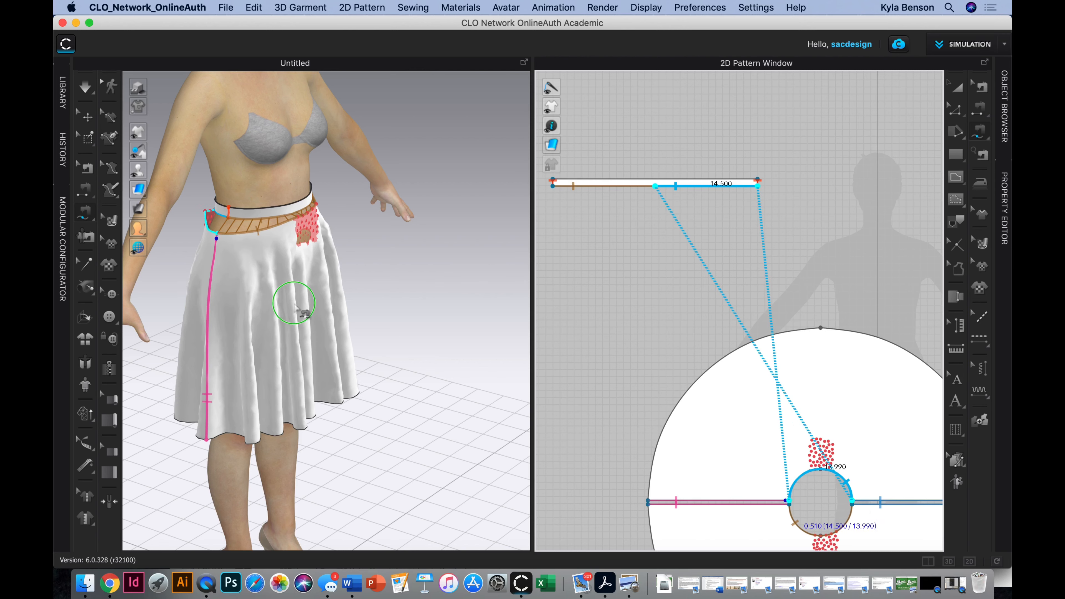
# Simulate the garment with the new waistband seams and inspect the waist from both sides
pyautogui.press('space')
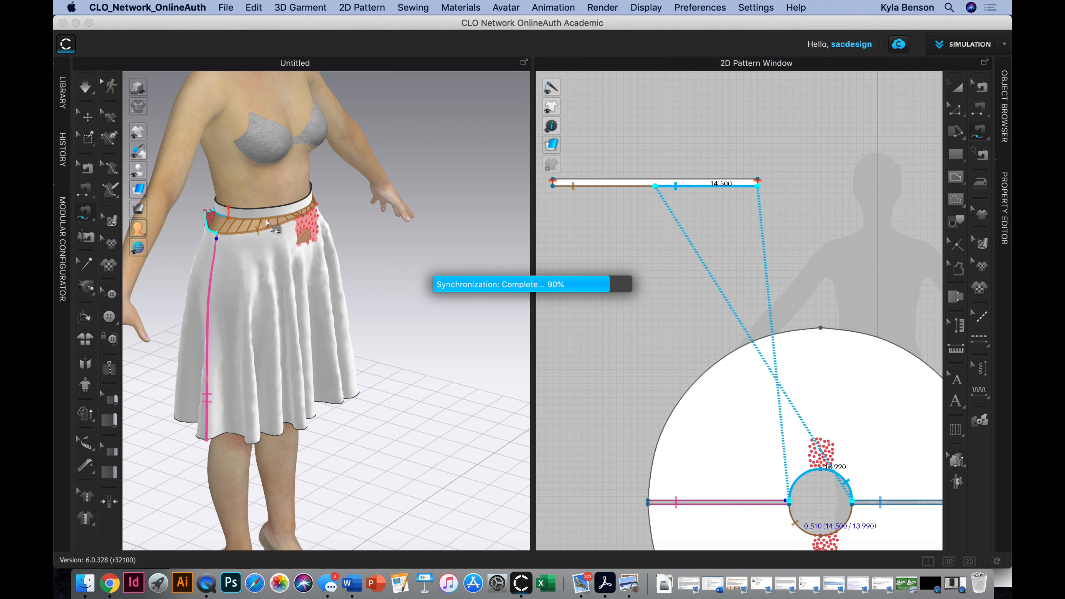
pyautogui.moveTo(264, 228); pyautogui.dragTo(140, 253, button='right')
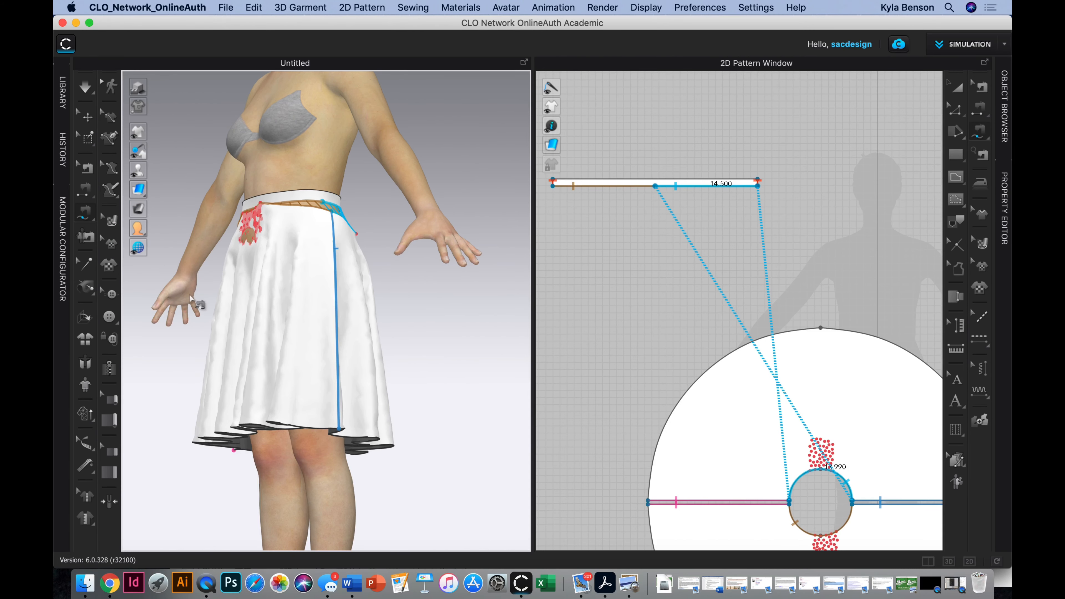
pyautogui.moveTo(191, 298); pyautogui.dragTo(283, 324, button='right')
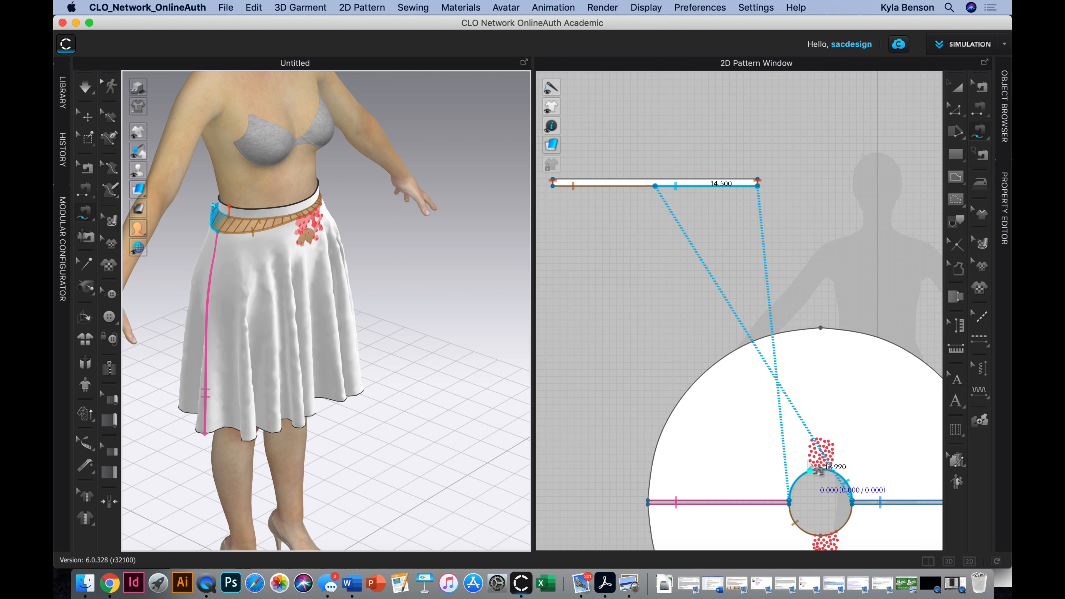
pyautogui.click(90, 139)
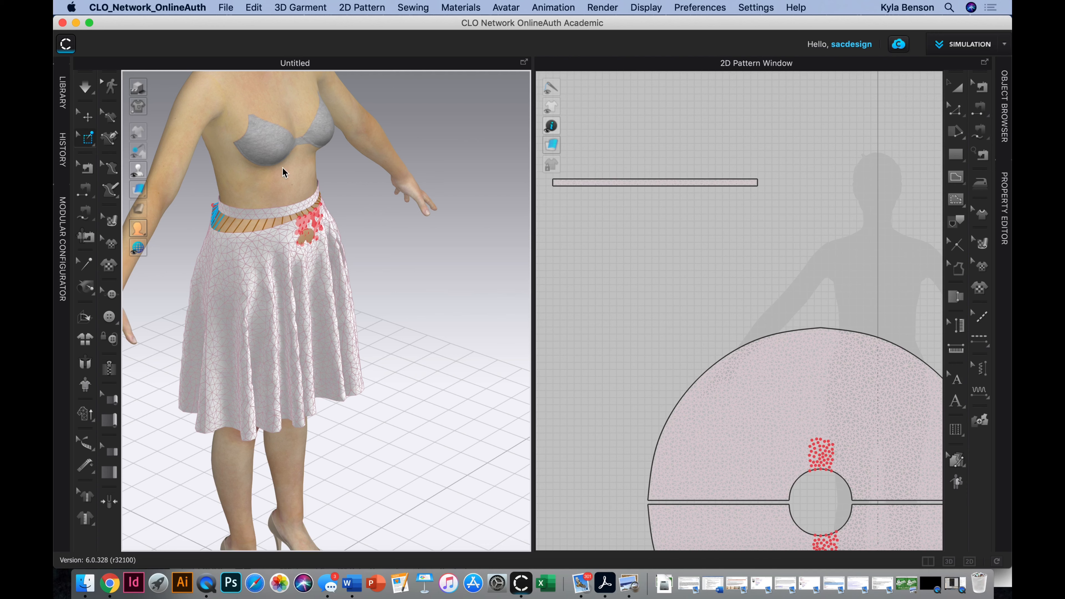
pyautogui.rightClick(307, 213)
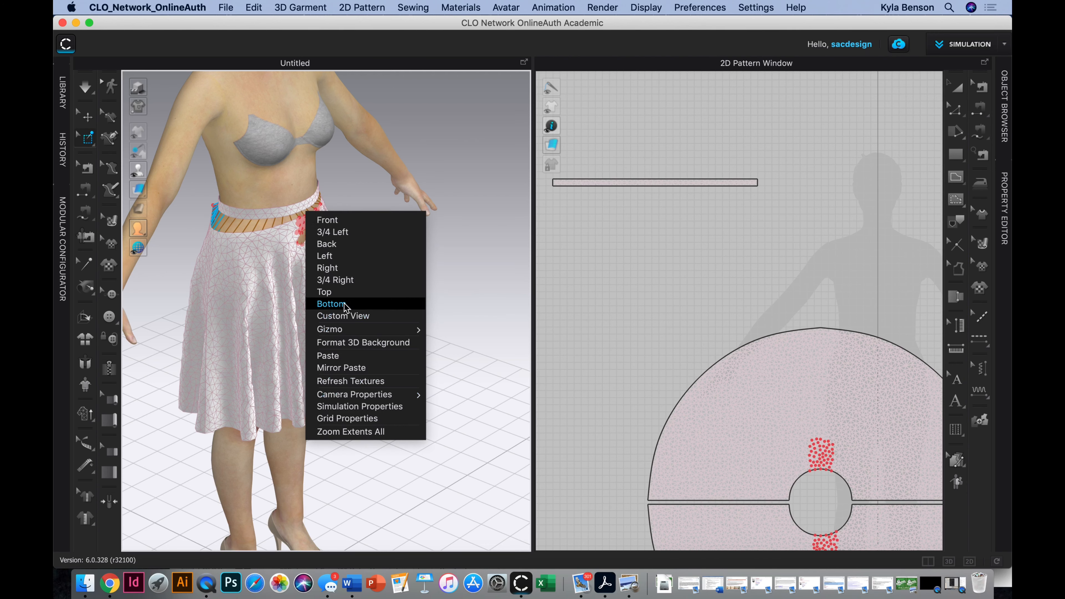
pyautogui.click(441, 292)
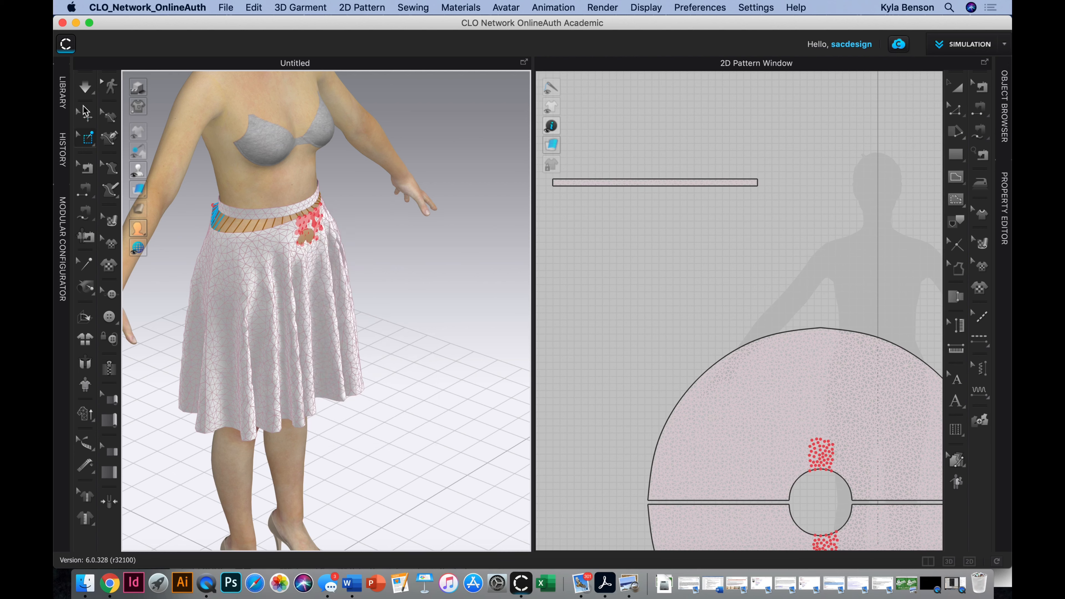
# Delete all pins from the skirt's front and back panels
pyautogui.press('q')
pyautogui.click(308, 356)
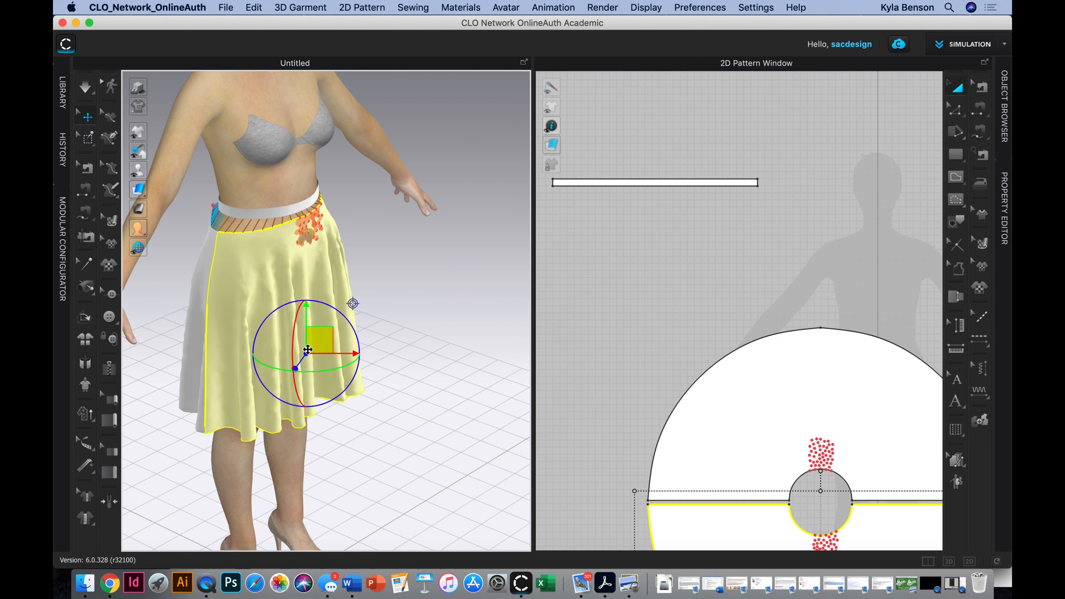
pyautogui.rightClick(307, 223)
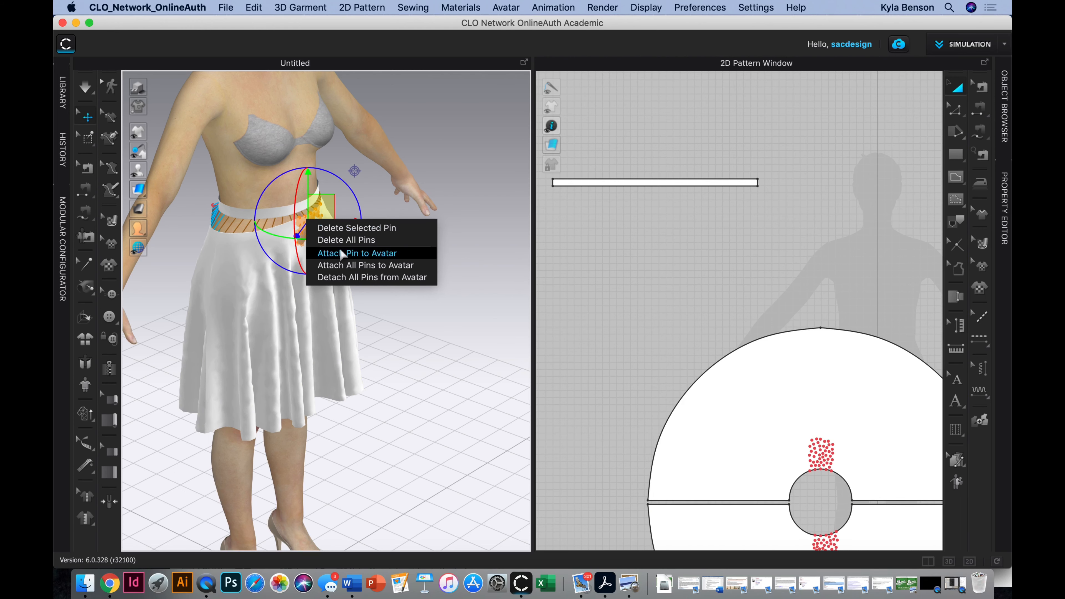
pyautogui.click(353, 242)
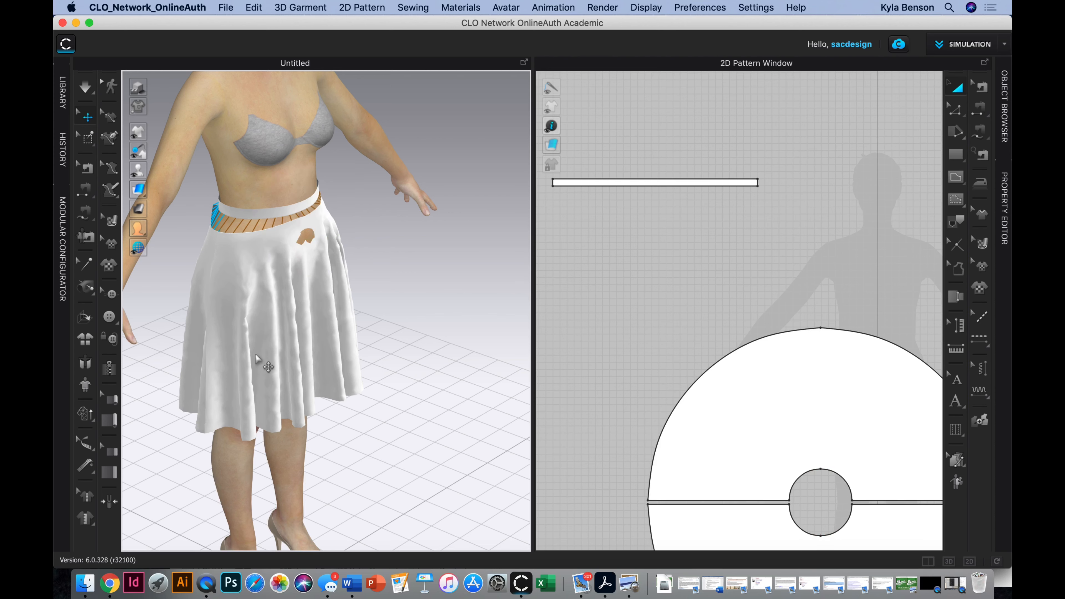
# Simulate the unpinned skirt and pull the front panel's waist outward near both side seams to settle it on the avatar
pyautogui.click(86, 87)
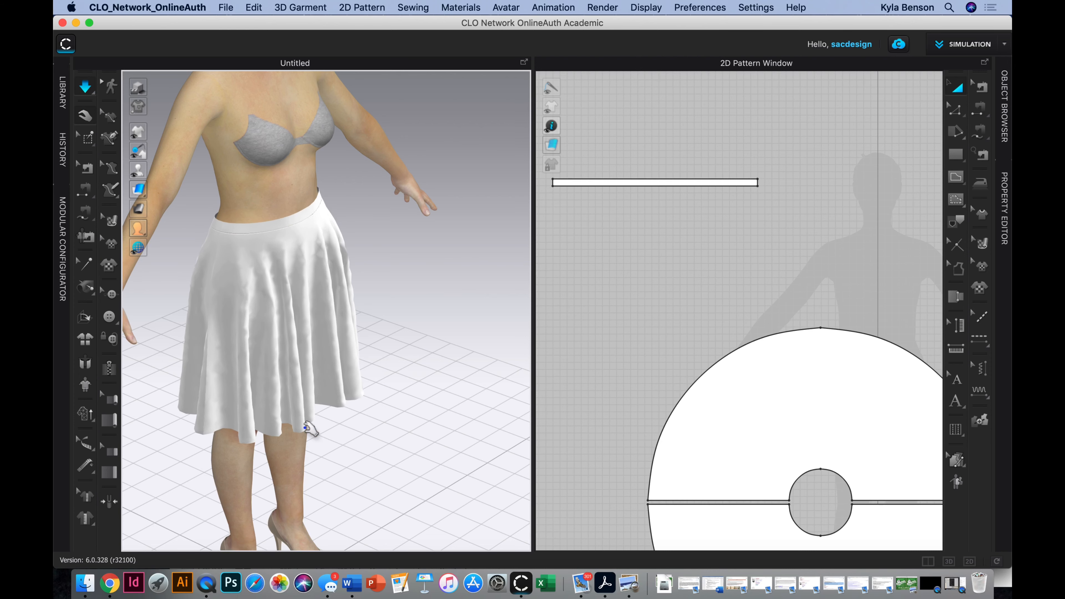
pyautogui.moveTo(310, 429); pyautogui.dragTo(312, 346, button='right')
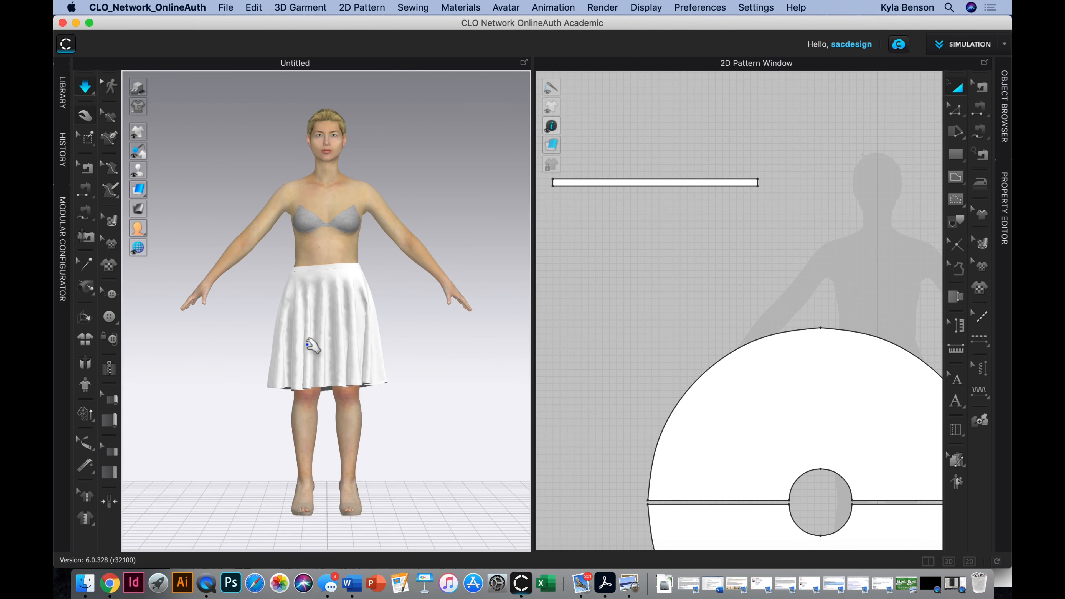
pyautogui.moveTo(357, 273)
pyautogui.mouseDown()
pyautogui.moveTo(372, 292)
pyautogui.moveTo(372, 269)
pyautogui.mouseUp()
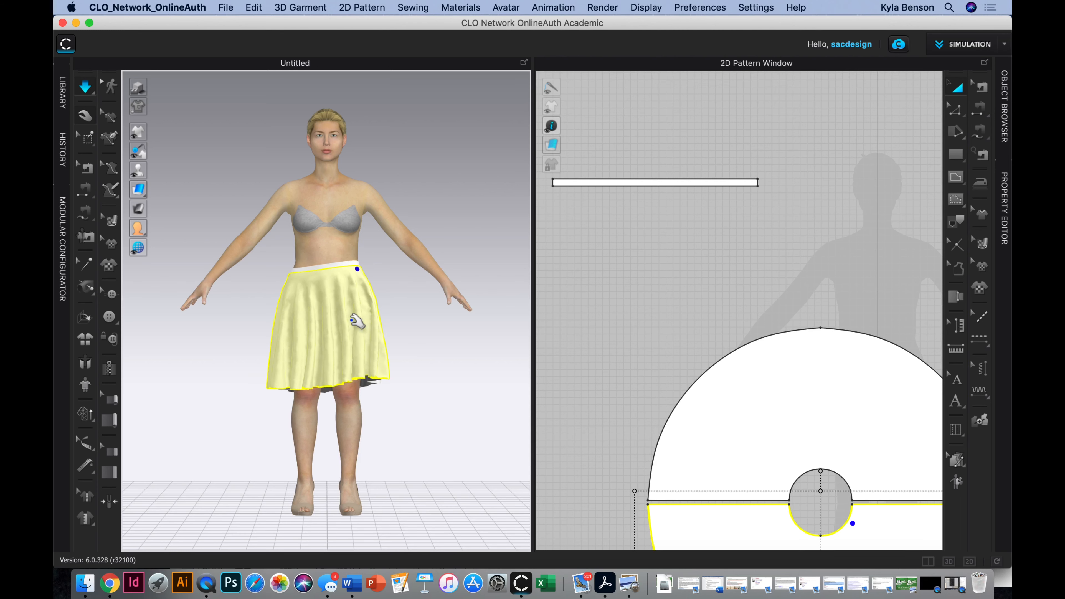
pyautogui.moveTo(294, 273); pyautogui.dragTo(300, 250)
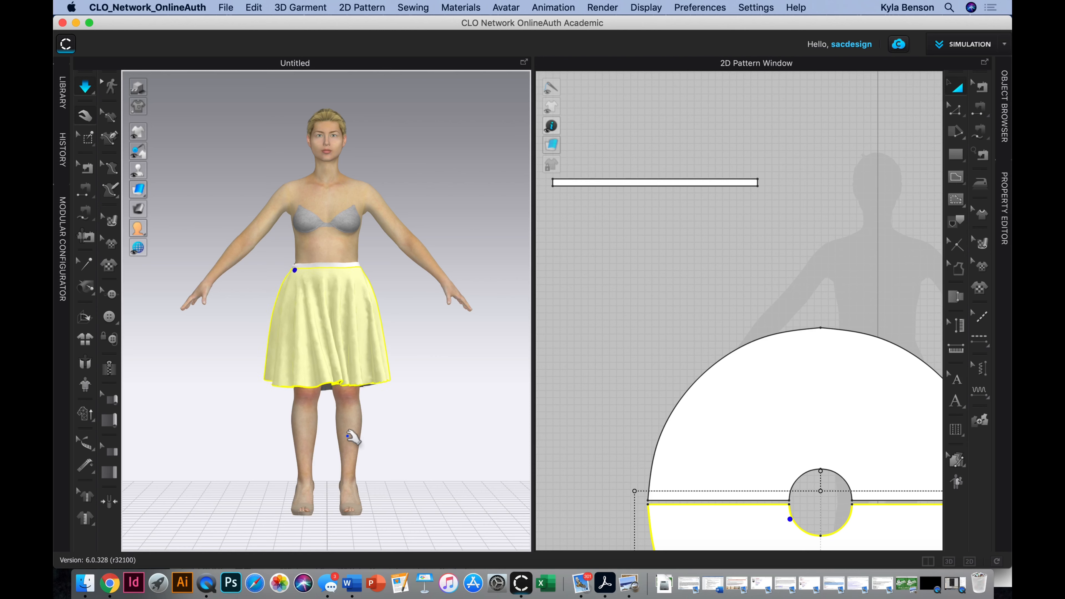
pyautogui.moveTo(306, 416); pyautogui.dragTo(328, 420, button='right')
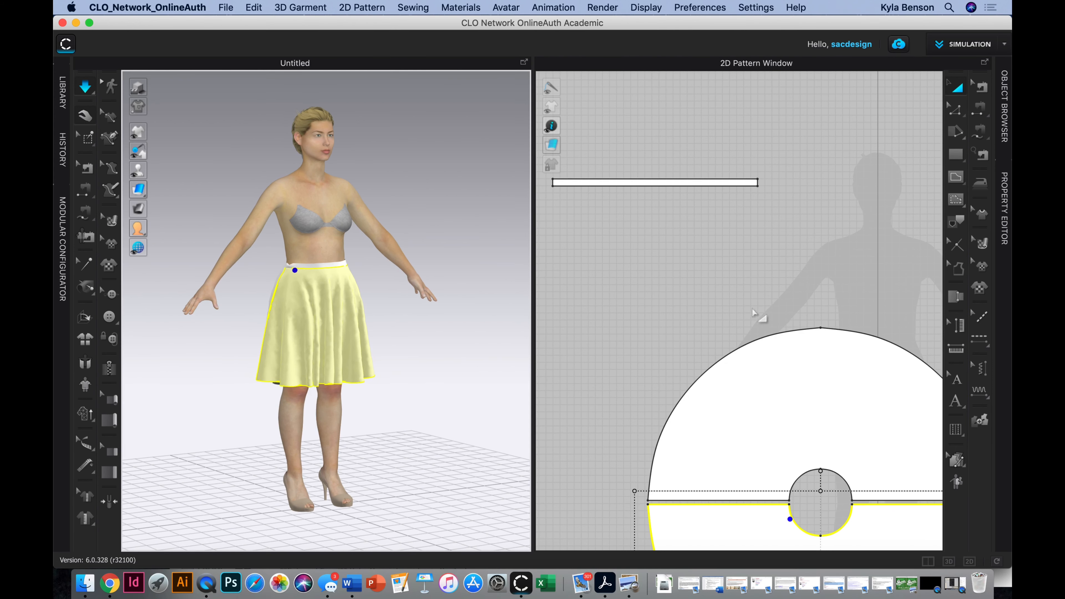
pyautogui.scroll(3, 683, 176)
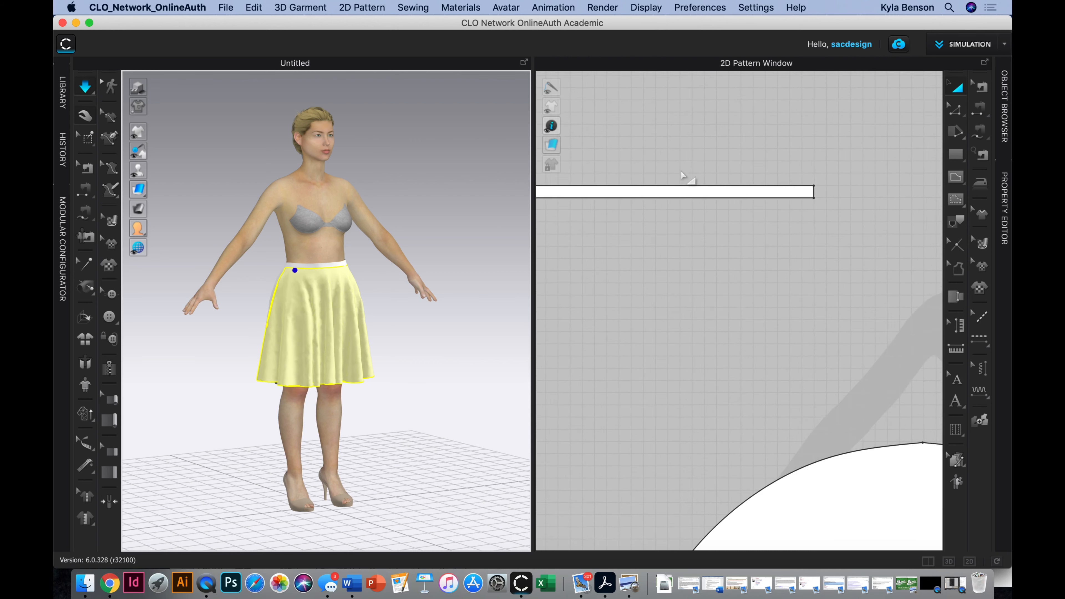
pyautogui.click(958, 111)
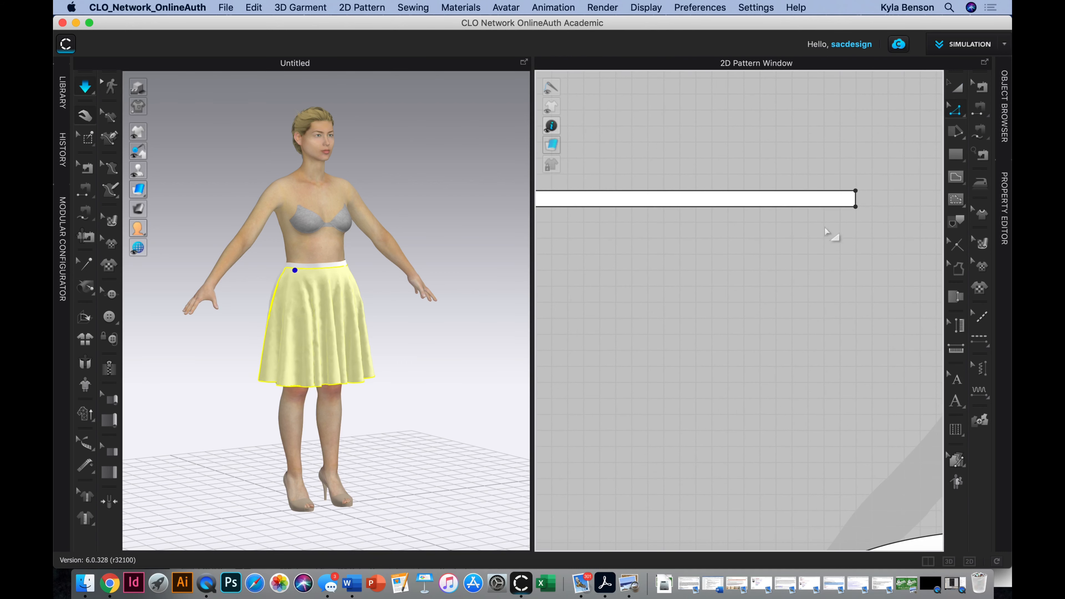
pyautogui.click(858, 207)
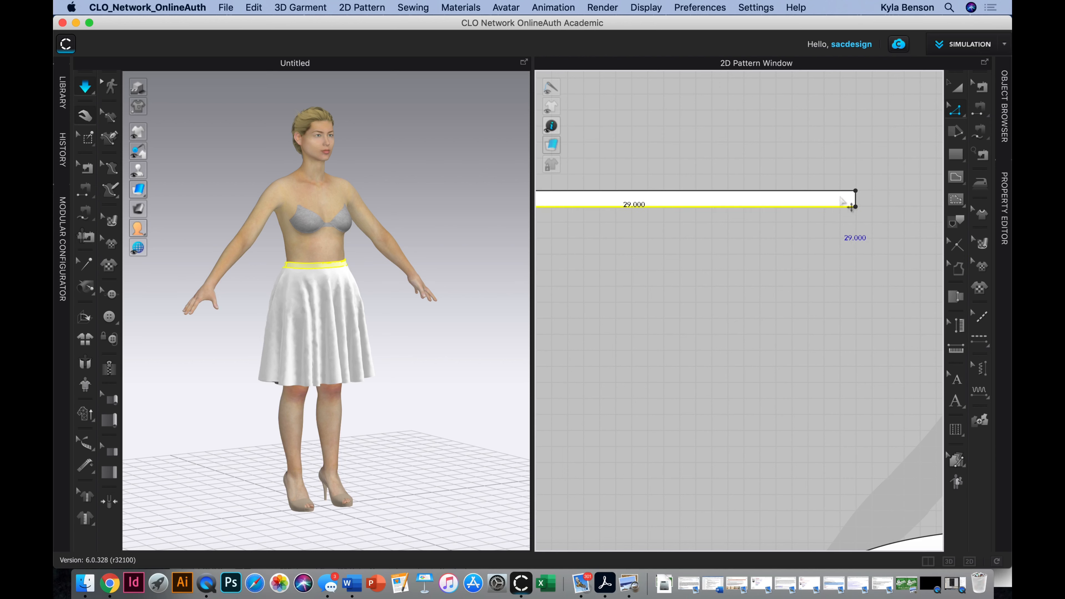
pyautogui.keyDown('shift'); pyautogui.click(830, 191); pyautogui.keyUp('shift')
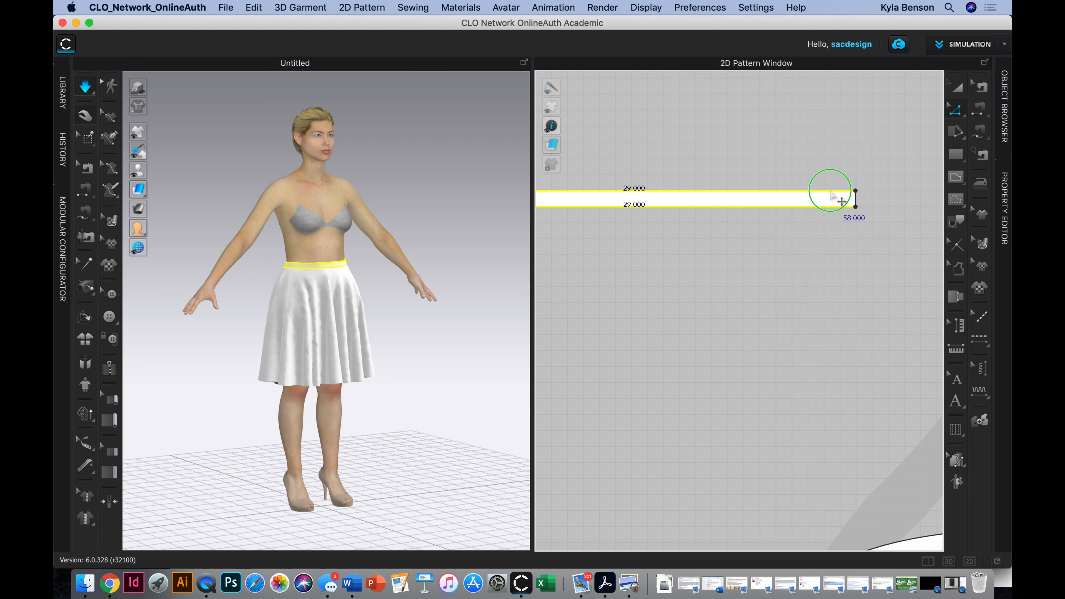
pyautogui.rightClick(830, 192)
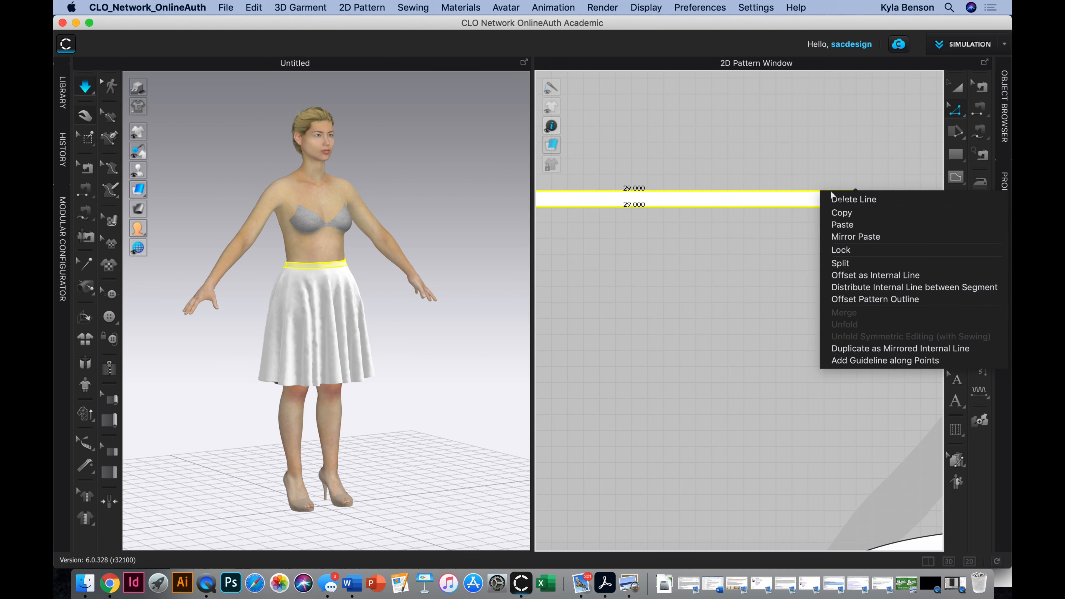
pyautogui.click(738, 282)
pyautogui.click(787, 221)
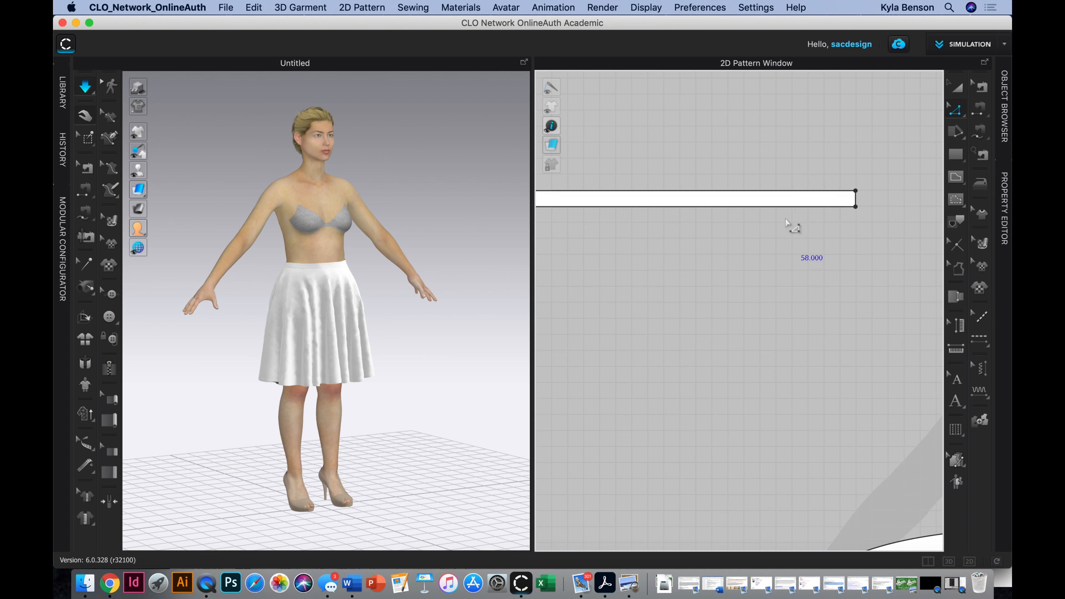
# Try to shorten the waistband's lower edge to 28.75 in with Change Length, using the Start direction
pyautogui.click(789, 208)
pyautogui.rightClick(789, 209)
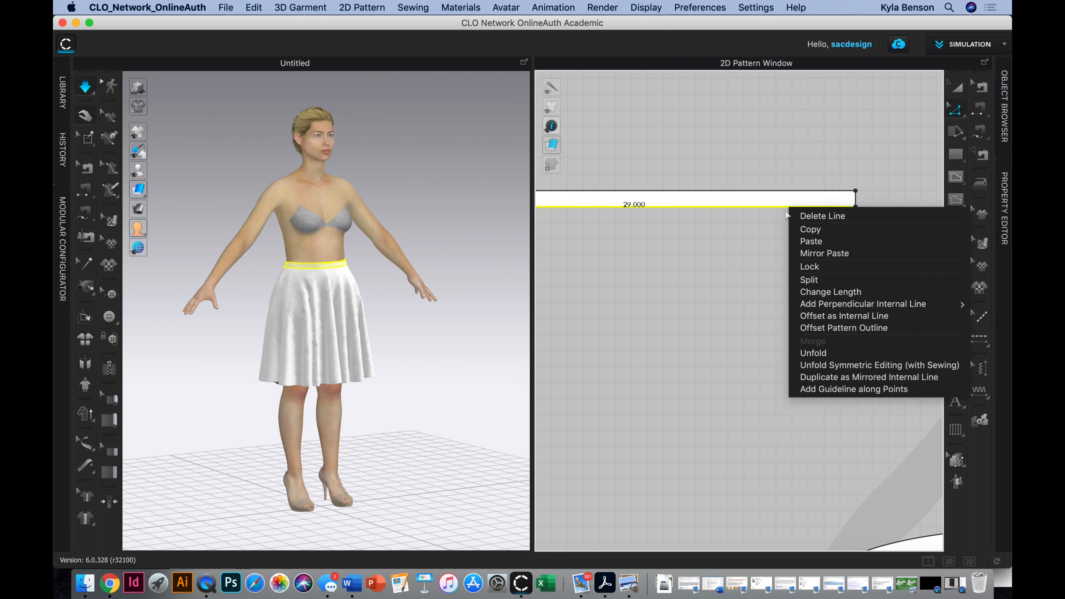
pyautogui.click(817, 292)
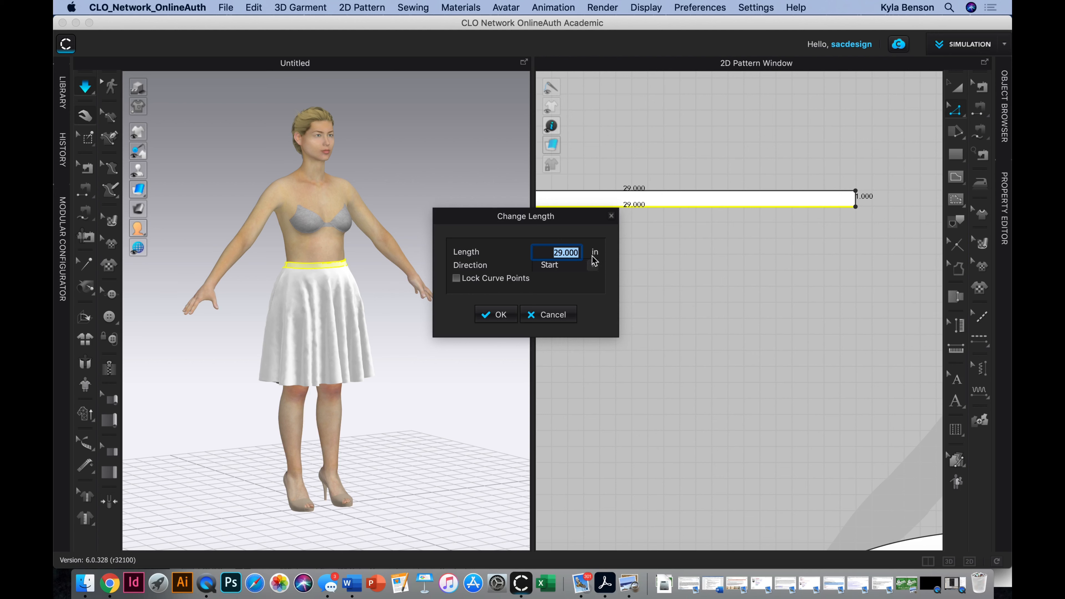
pyautogui.write('28.75')
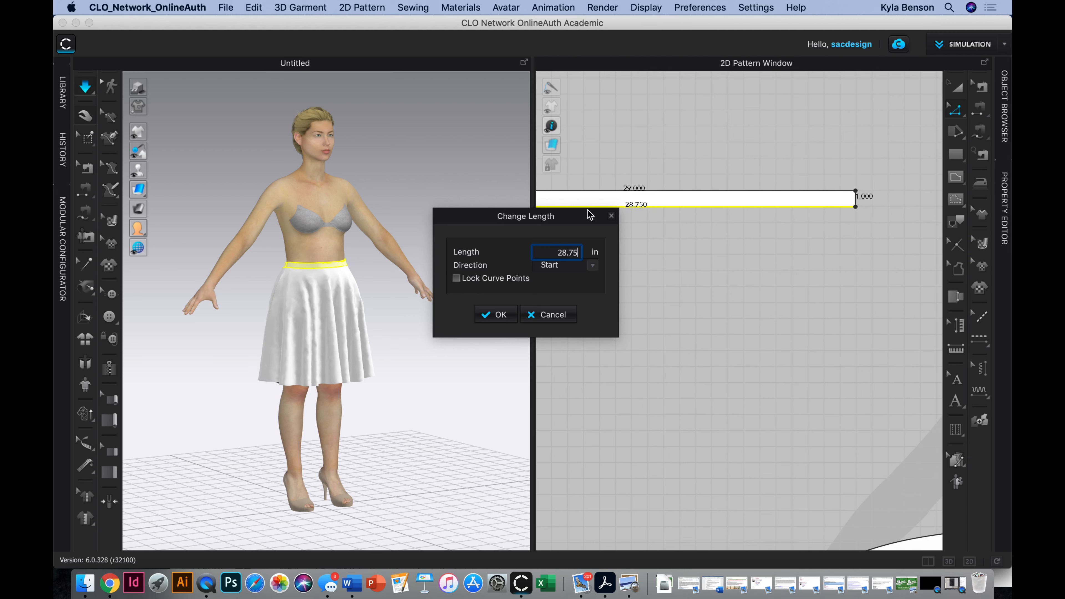
pyautogui.moveTo(590, 214); pyautogui.dragTo(707, 239)
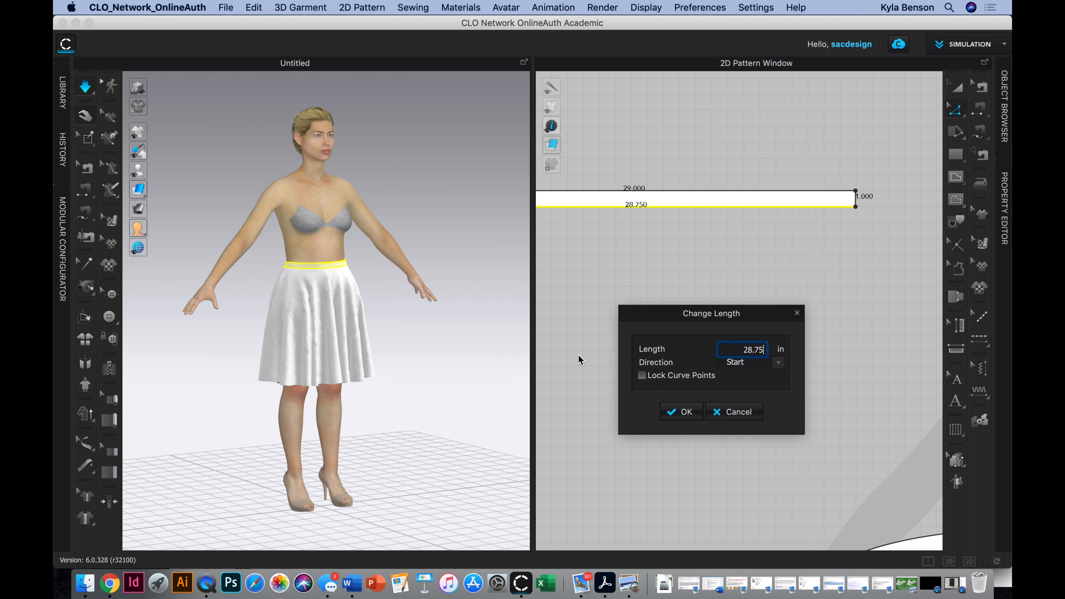
pyautogui.press('Return')
pyautogui.moveTo(592, 350); pyautogui.dragTo(723, 365, button='middle')
pyautogui.scroll(-2, 713, 369)
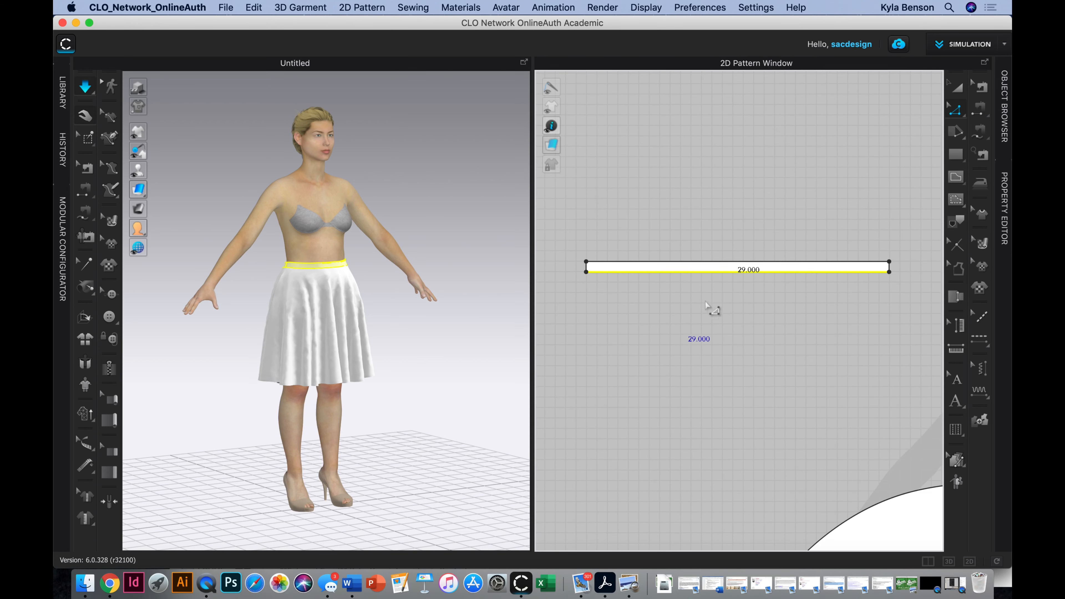
# Set the waistband's lower edge to 28.75 in with Change Length in the Start direction and apply it
pyautogui.rightClick(698, 273)
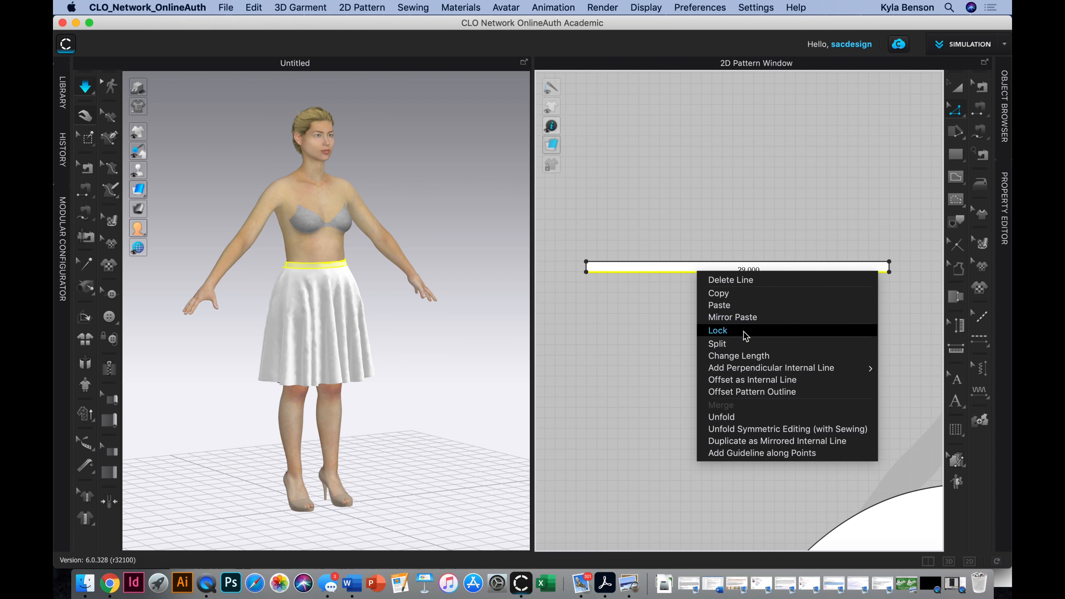
pyautogui.moveTo(750, 363)
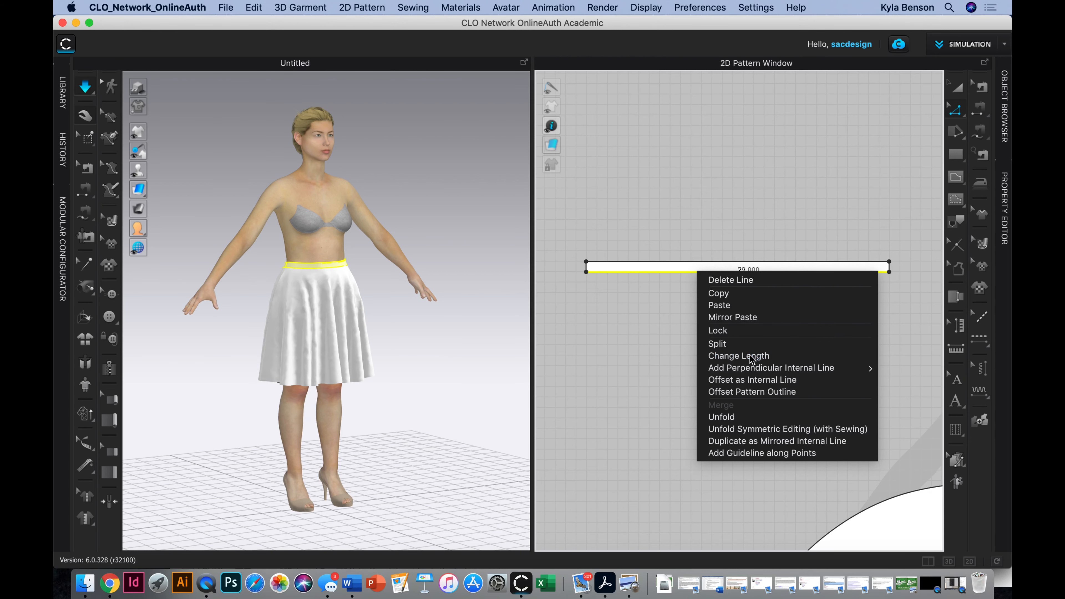
pyautogui.click(759, 357)
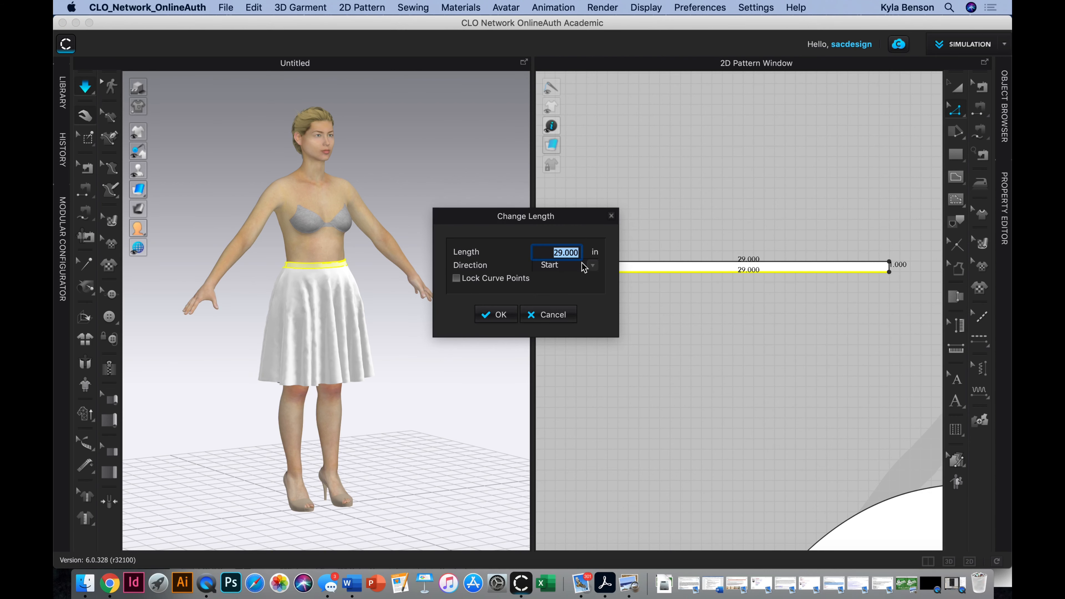
pyautogui.moveTo(560, 225); pyautogui.dragTo(662, 338)
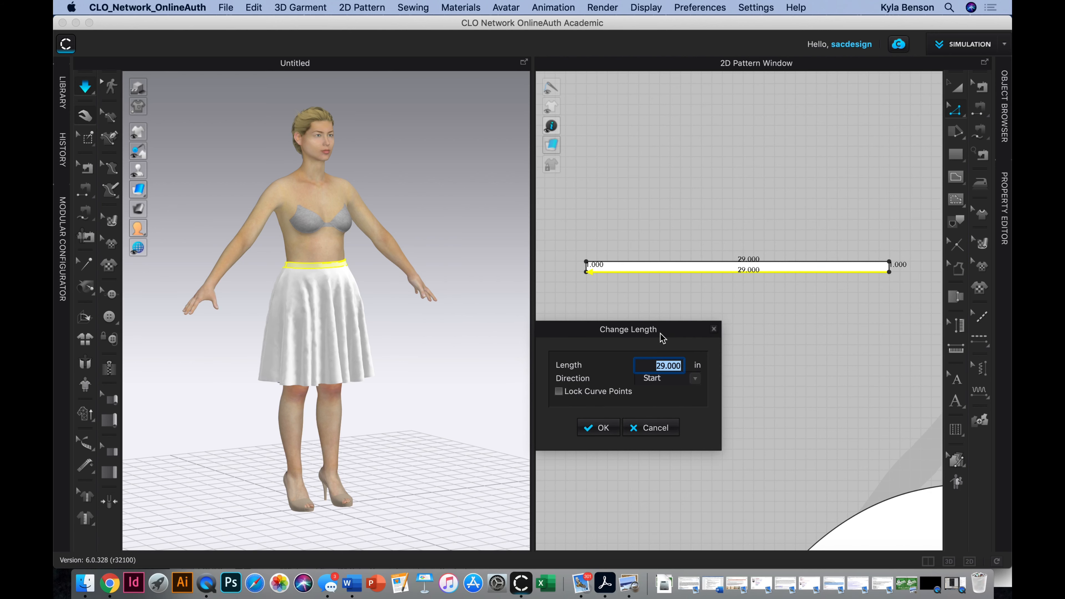
pyautogui.write('28.')
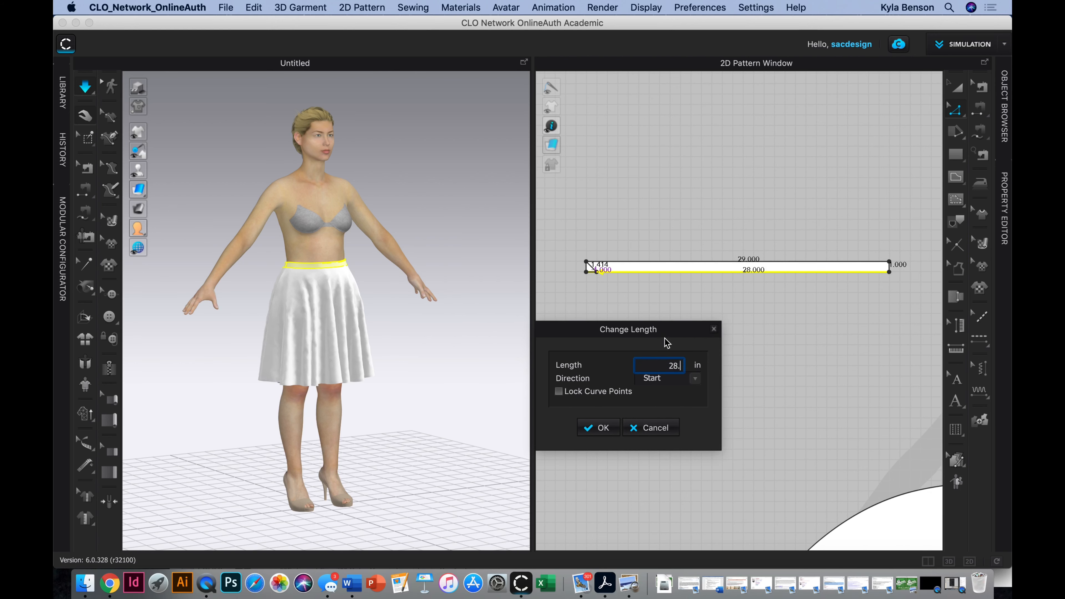
pyautogui.write('75')
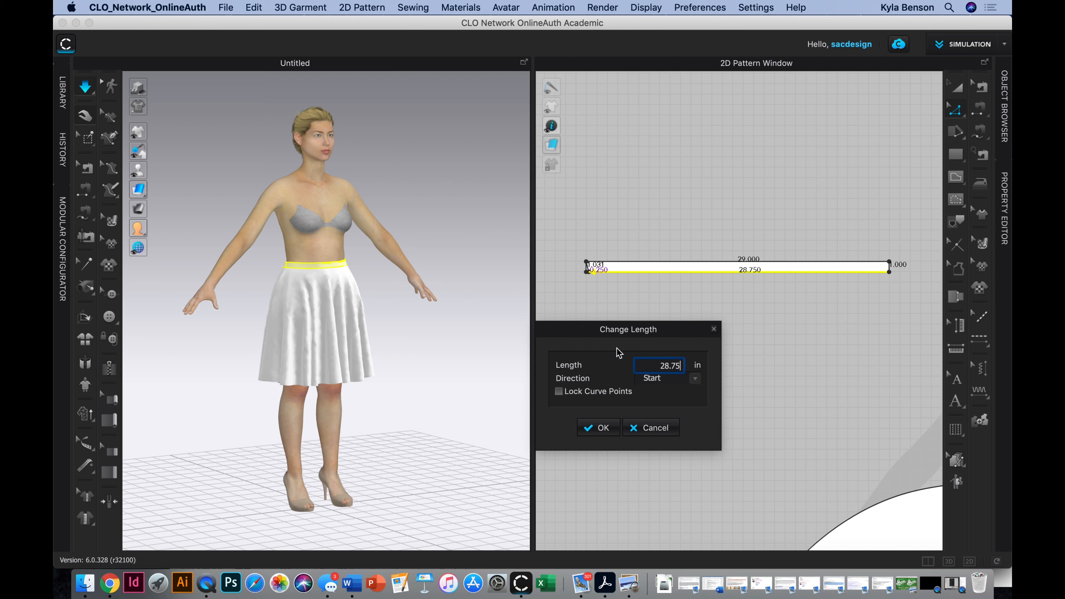
pyautogui.click(594, 433)
# Set the waistband's upper edge to 28.75 in with Change Length in the Start direction
pyautogui.click(631, 266)
pyautogui.rightClick(629, 265)
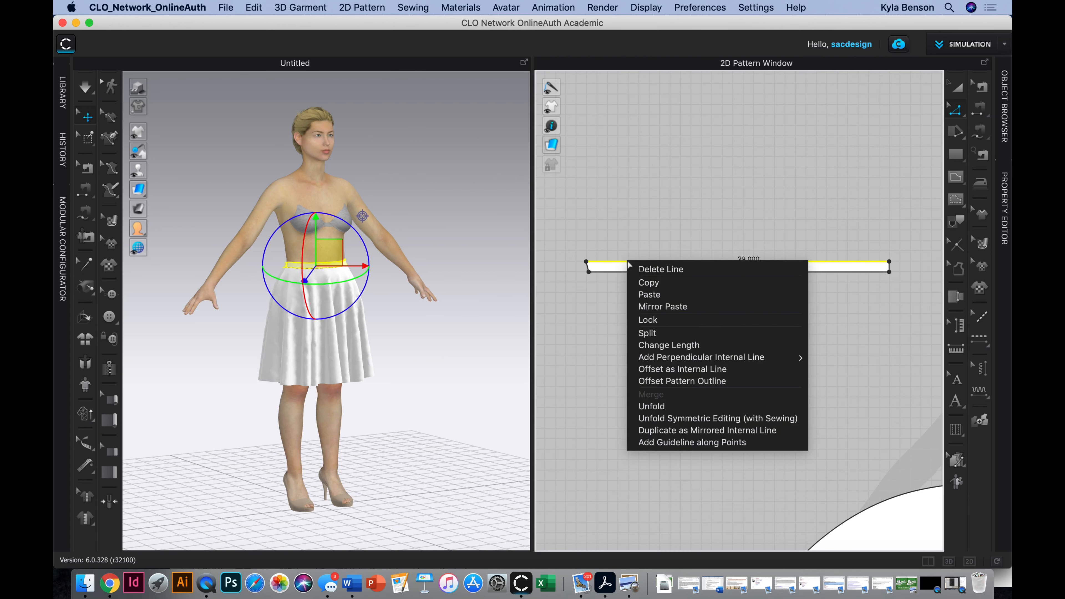
pyautogui.click(658, 345)
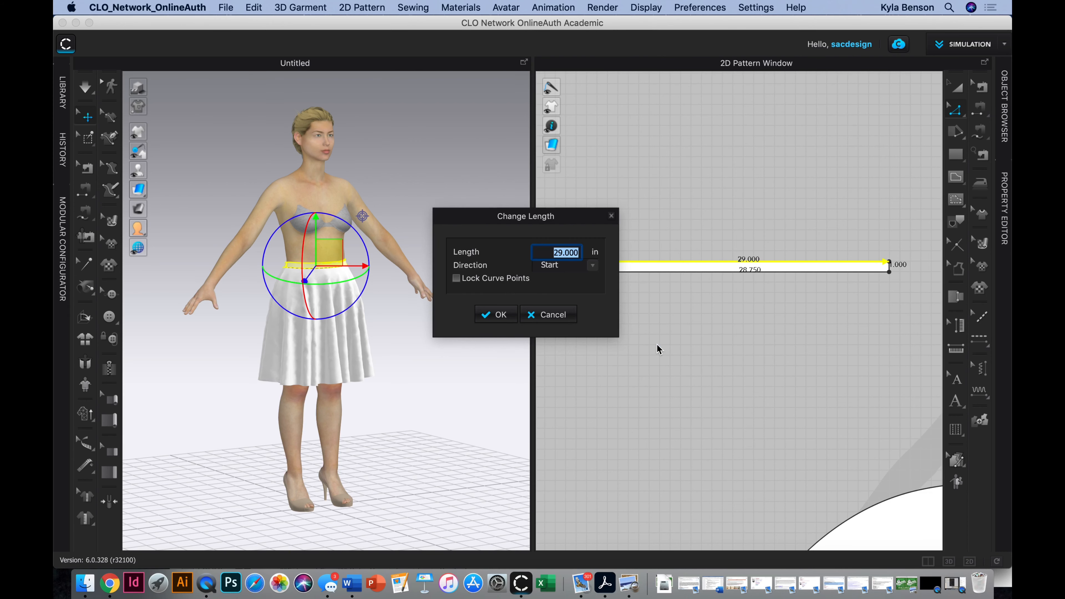
pyautogui.write('28.')
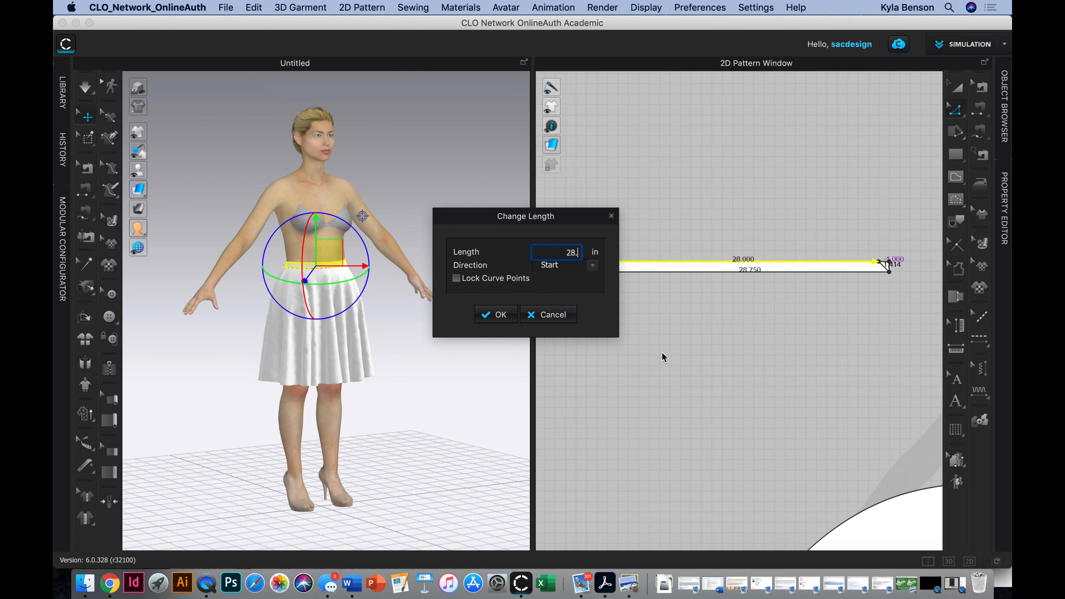
pyautogui.write('75')
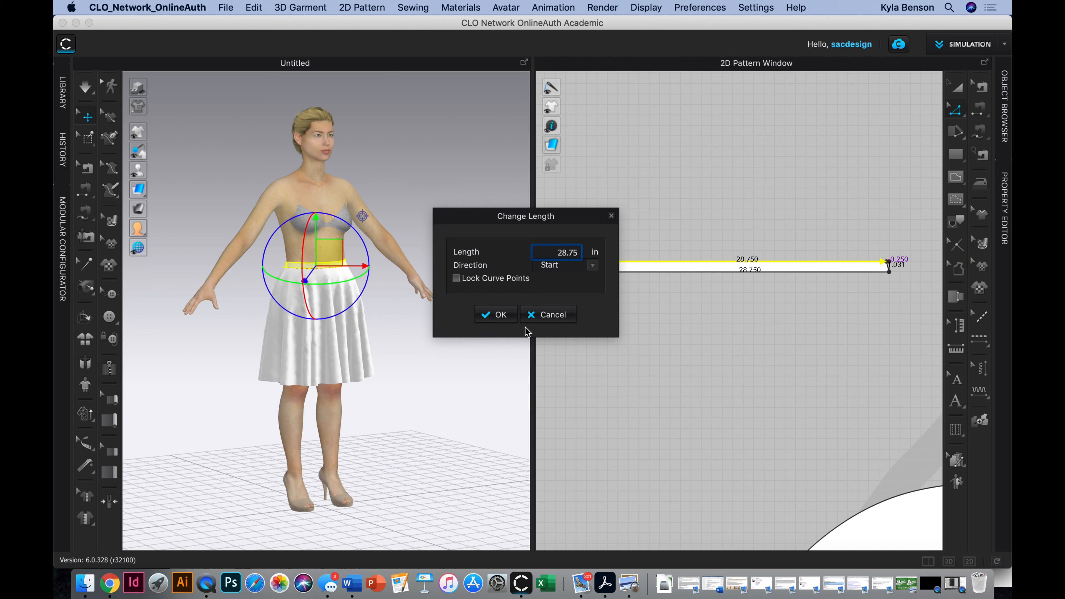
pyautogui.click(507, 313)
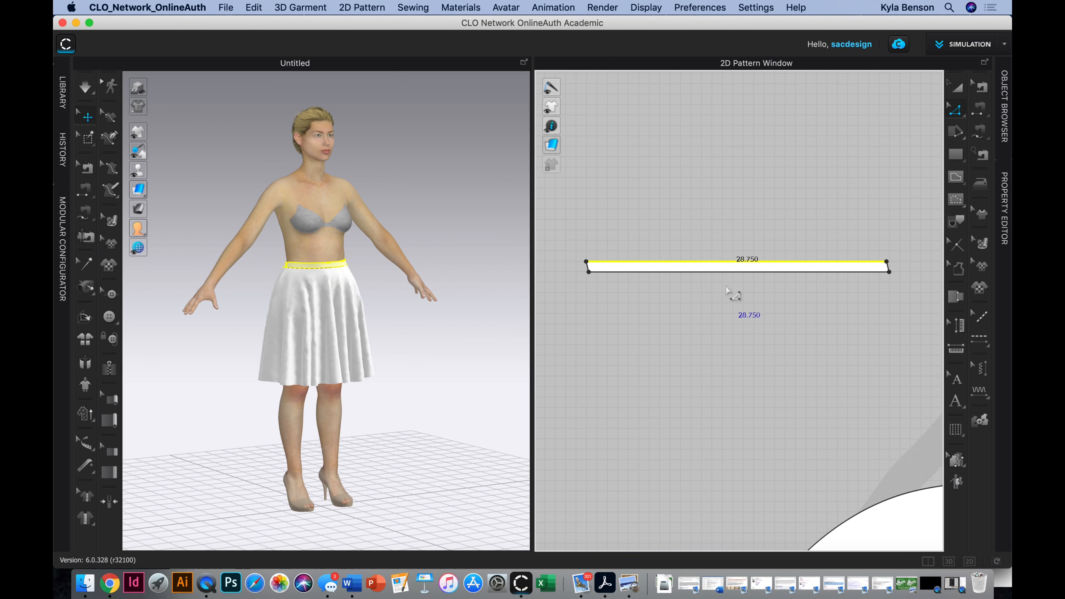
# Set the waistband's upper edge to 28.5 in with Change Length in the End direction and apply it
pyautogui.rightClick(687, 264)
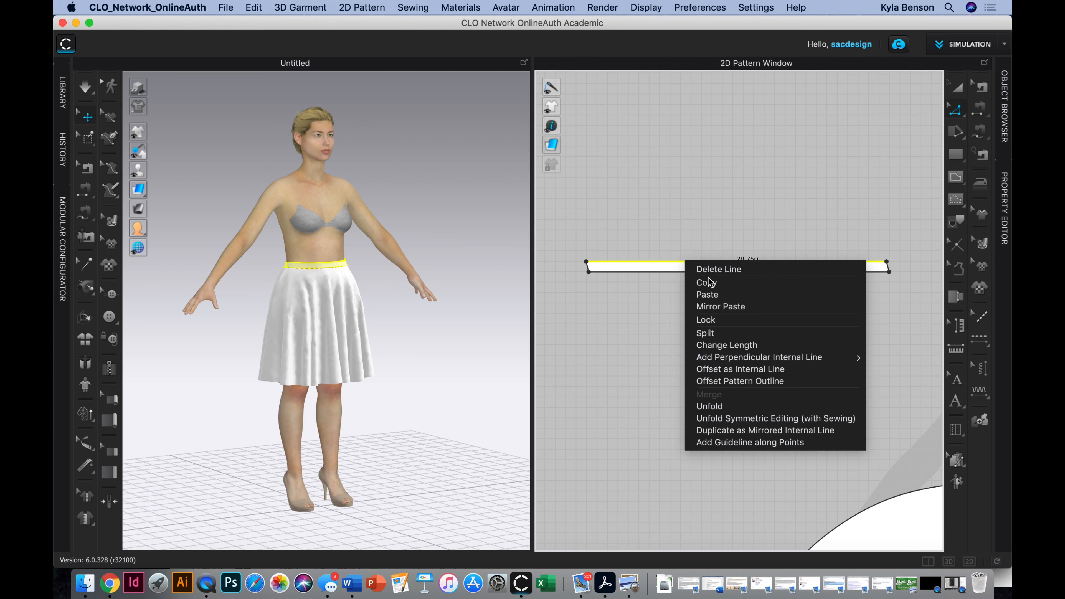
pyautogui.click(738, 345)
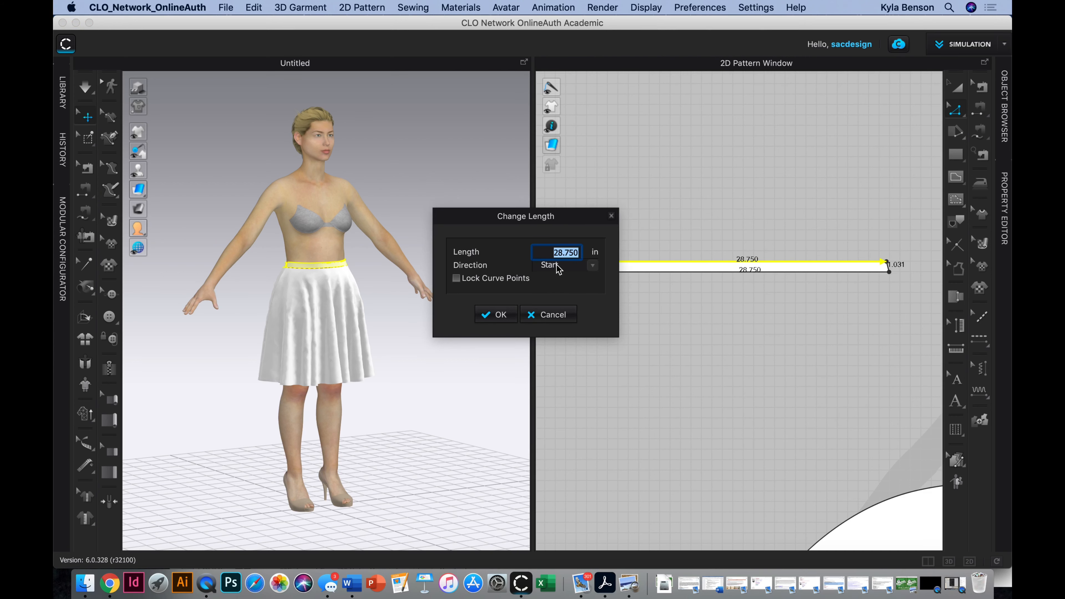
pyautogui.write('28')
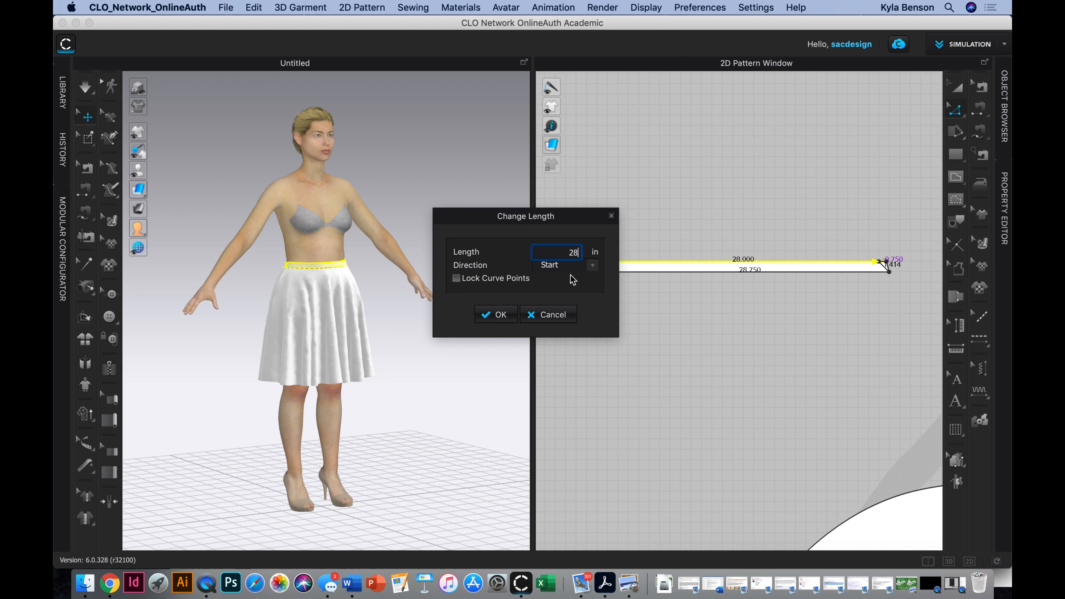
pyautogui.write('.5')
pyautogui.click(566, 268)
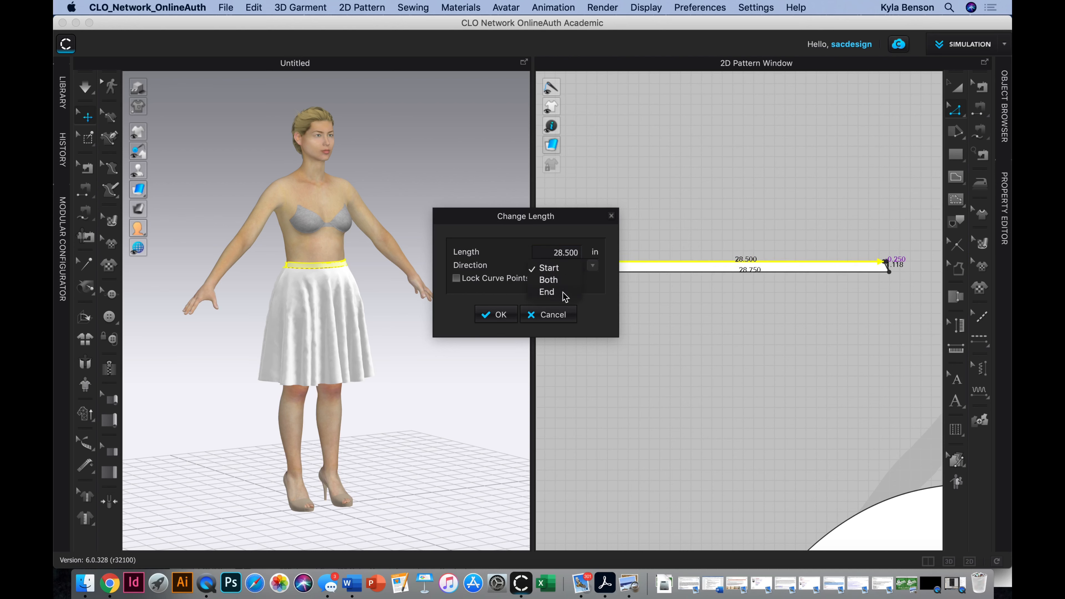
pyautogui.click(547, 292)
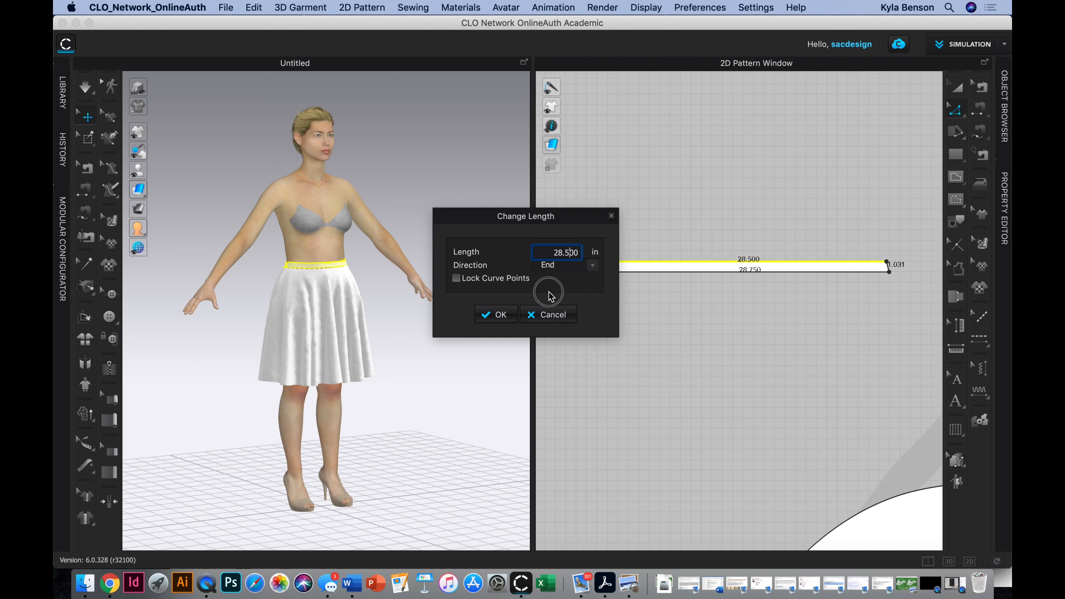
pyautogui.click(495, 314)
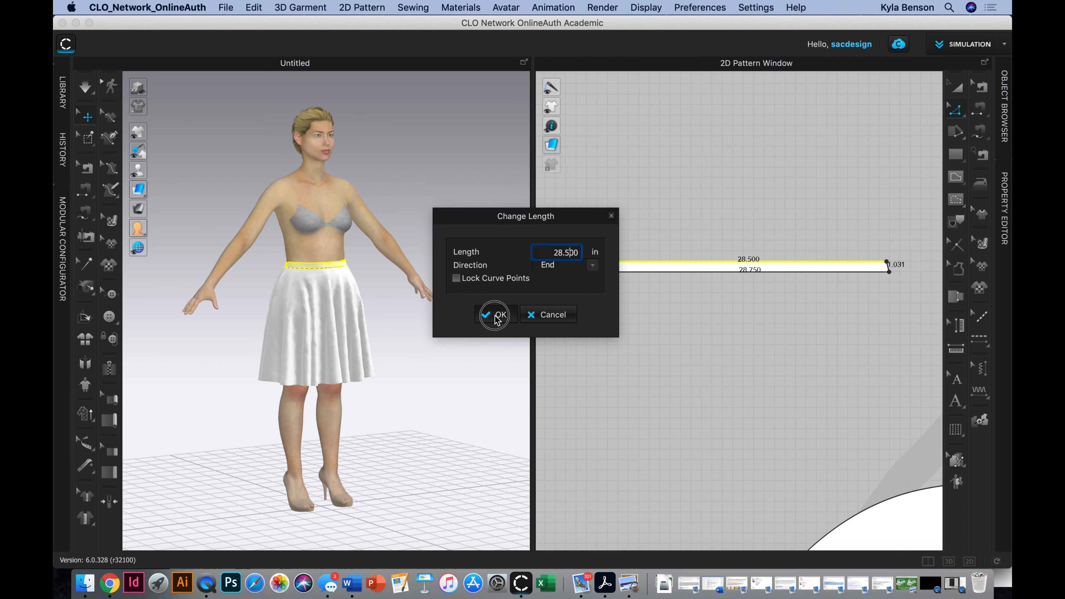
# Set the waistband's lower edge to 28.5 in with Change Length in the End direction and apply it
pyautogui.click(735, 272)
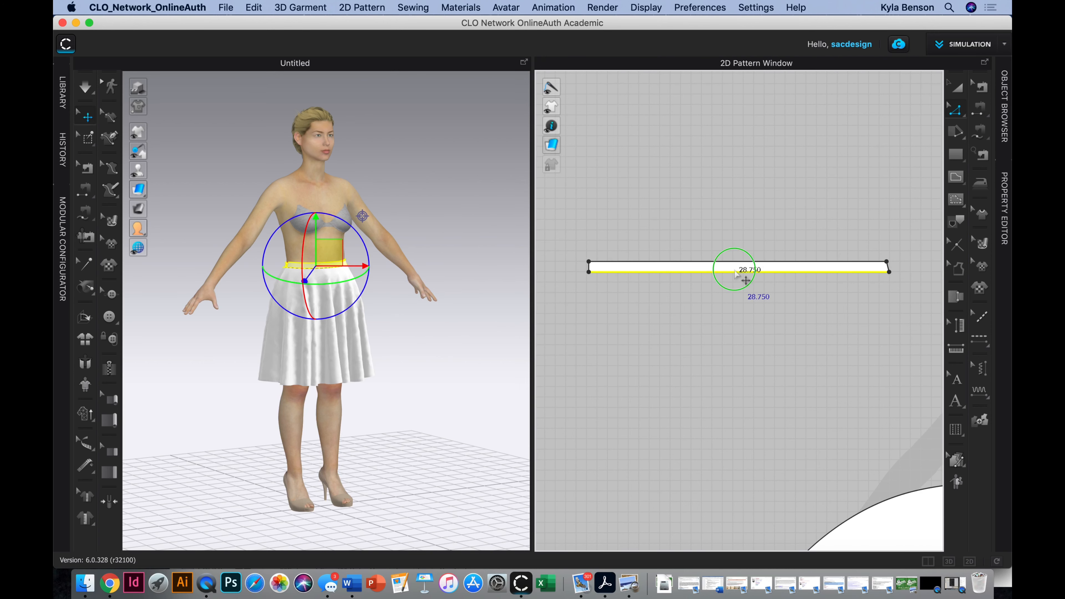
pyautogui.rightClick(734, 270)
pyautogui.click(776, 354)
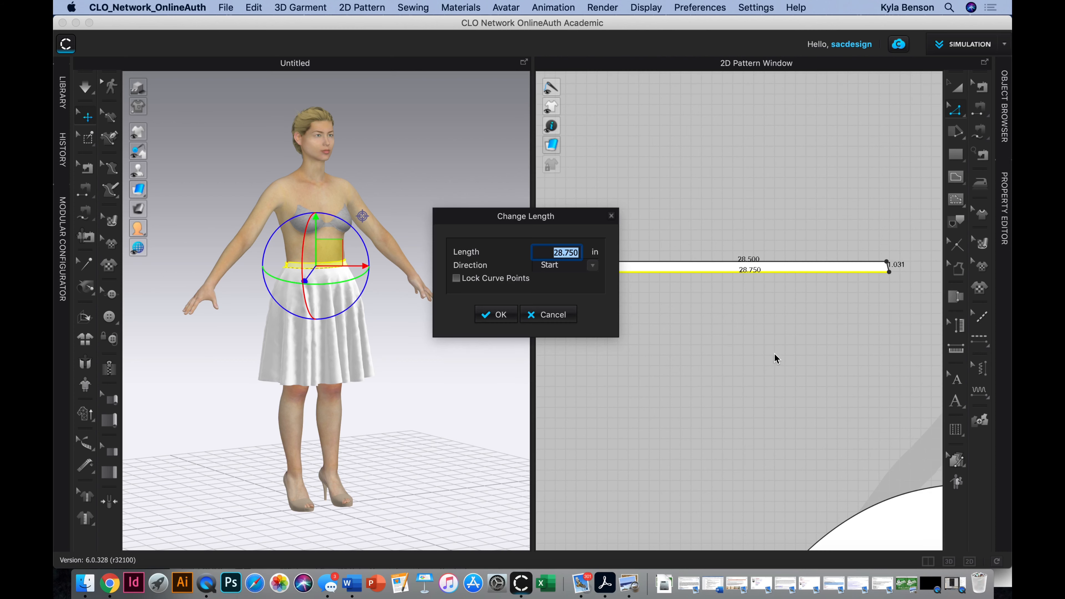
pyautogui.write('28')
pyautogui.click(560, 265)
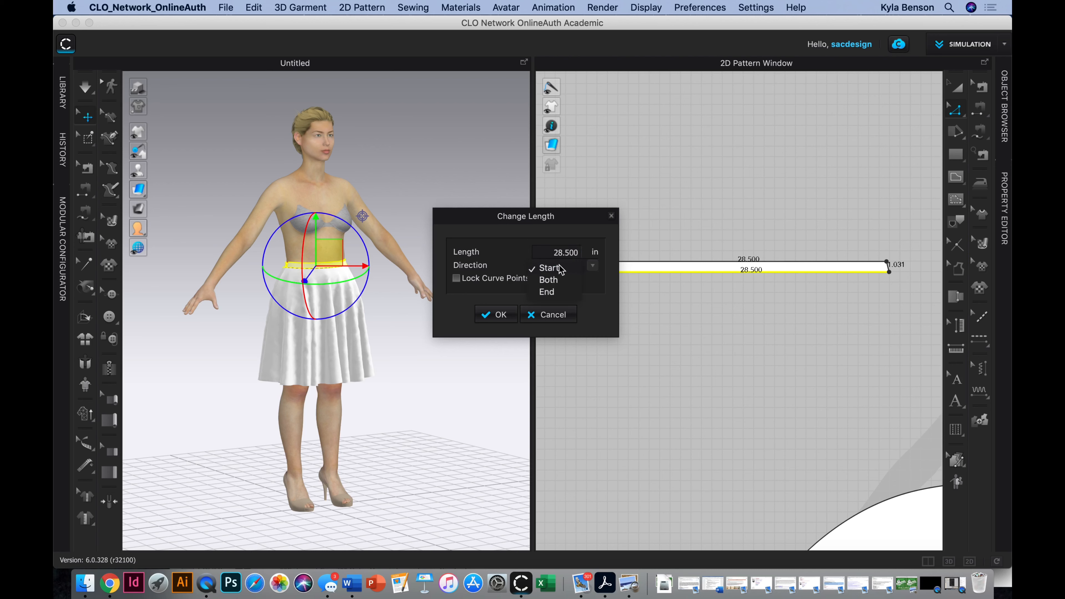
pyautogui.click(547, 292)
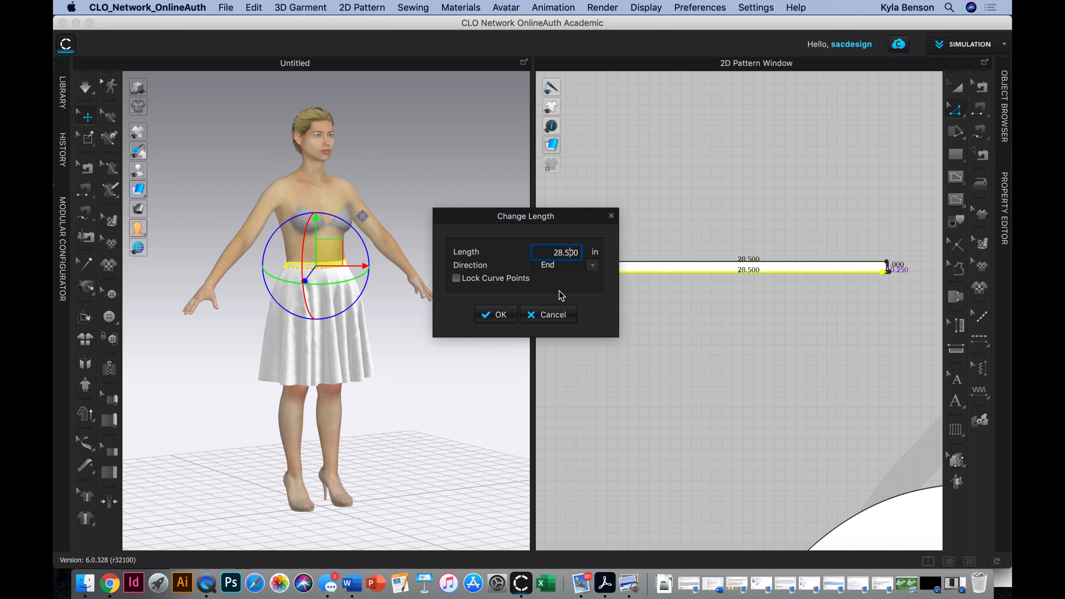
pyautogui.click(489, 315)
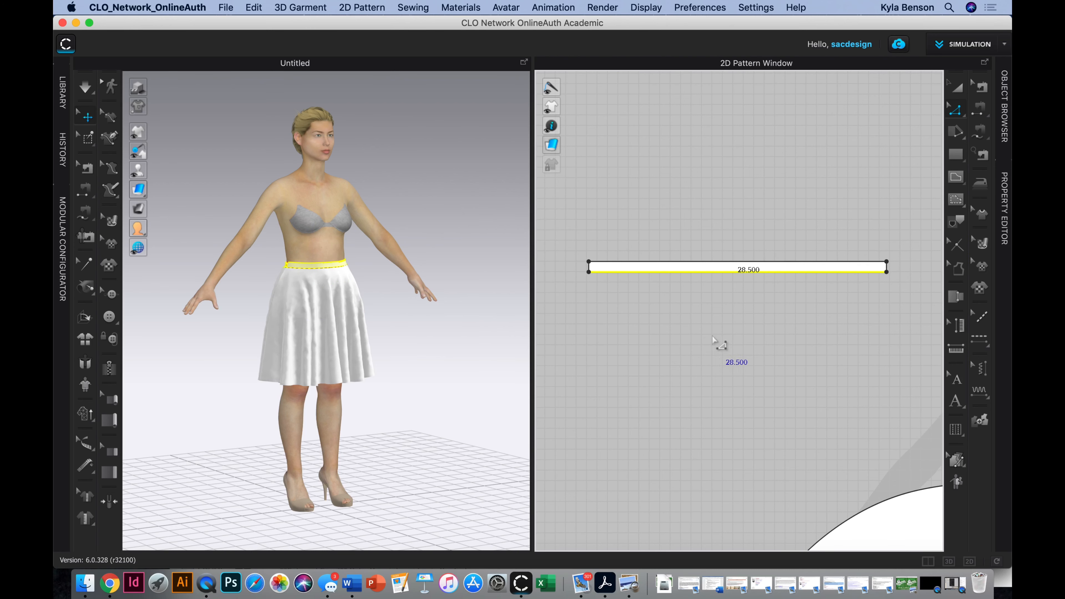
# Simulate the skirt with the shortened waistband and display the strain map on the garment
pyautogui.click(84, 89)
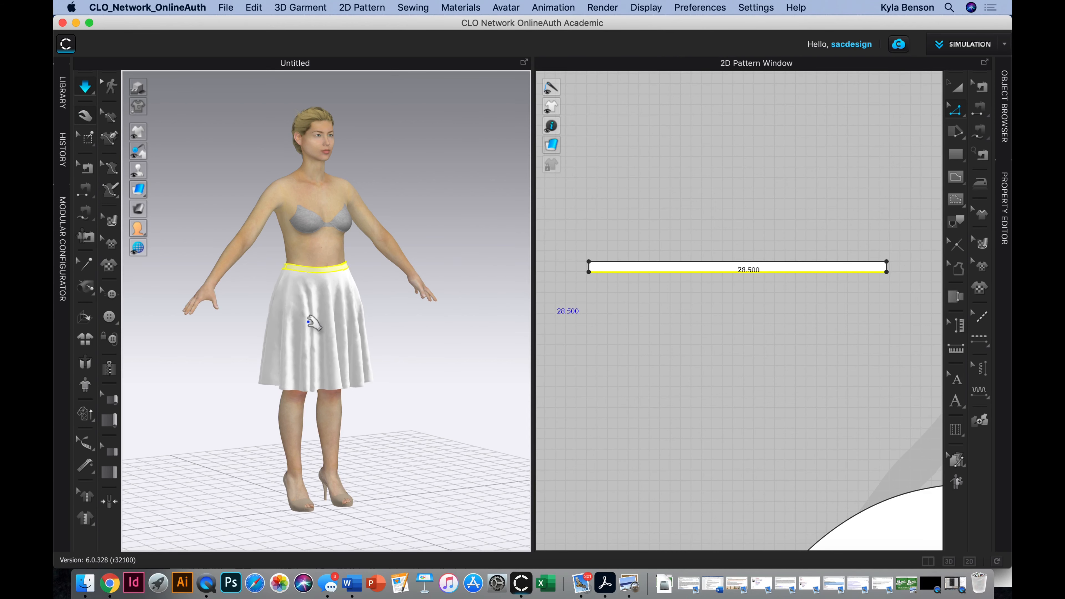
pyautogui.moveTo(318, 320); pyautogui.dragTo(344, 335, button='right')
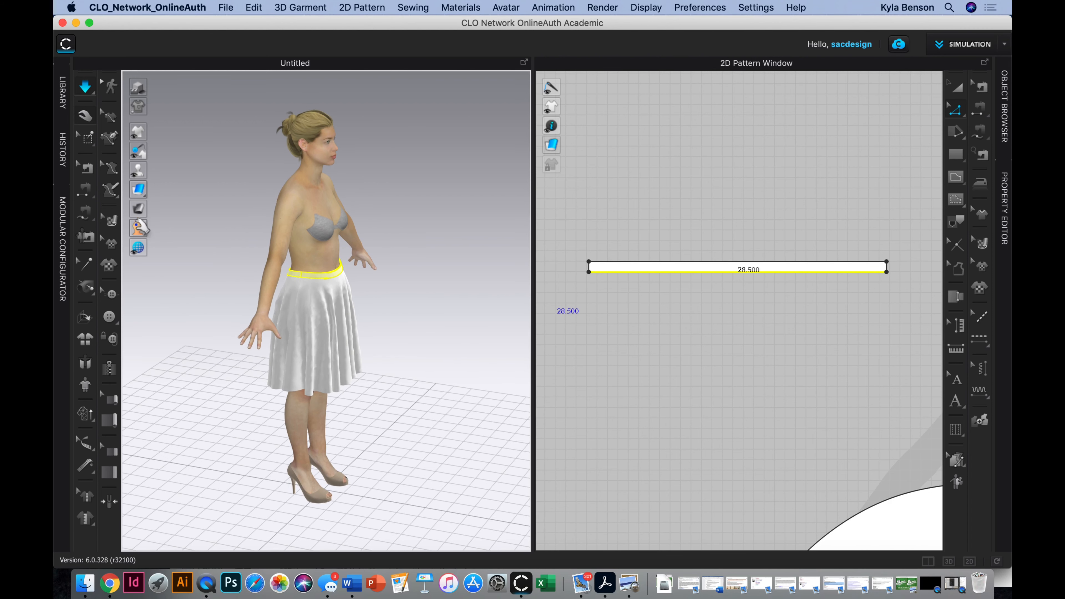
pyautogui.moveTo(139, 211)
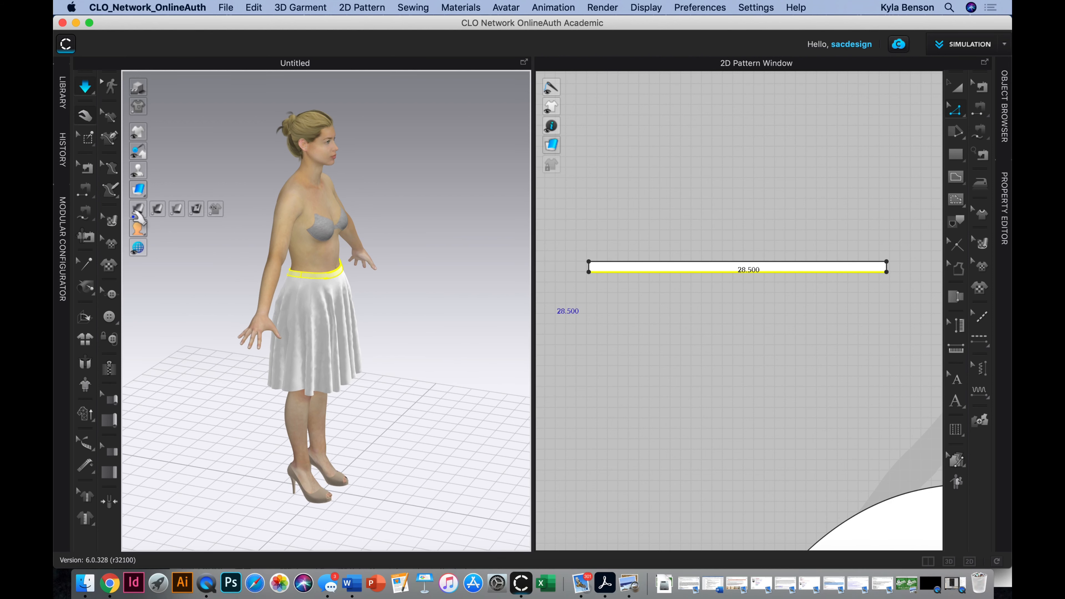
pyautogui.click(178, 208)
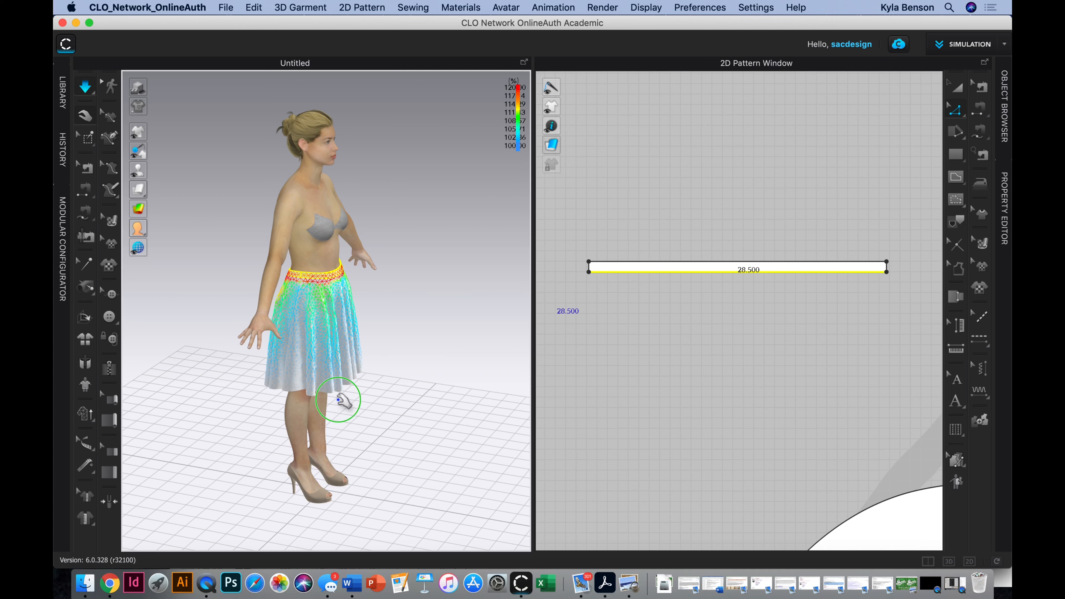
pyautogui.moveTo(345, 394); pyautogui.dragTo(364, 409, button='right')
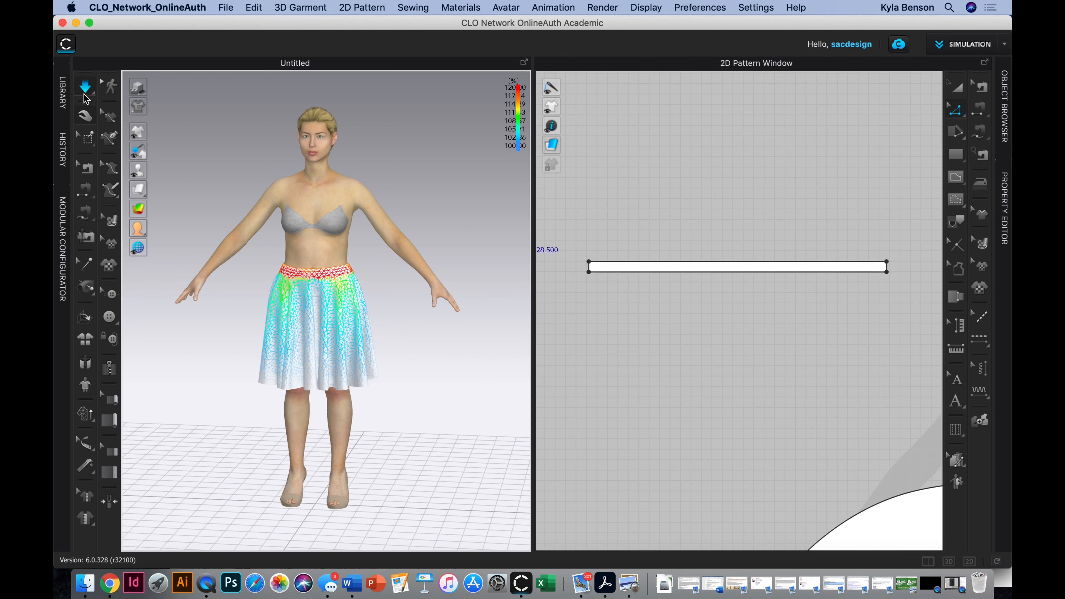
# Check the garment's stress map, then return to its strain map to compare tightness at the waist
pyautogui.click(167, 208)
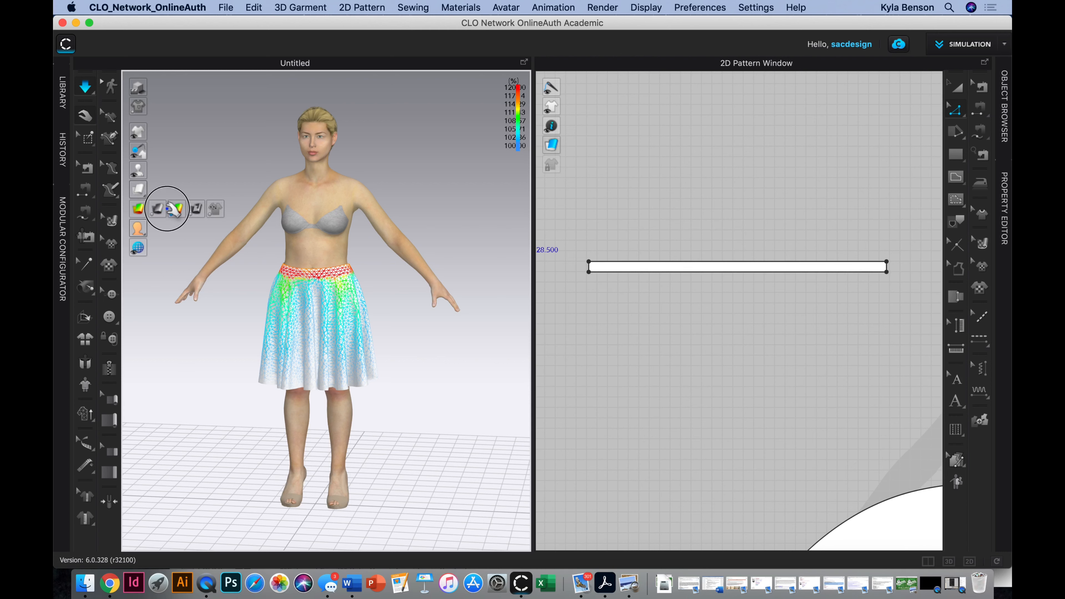
pyautogui.click(137, 208)
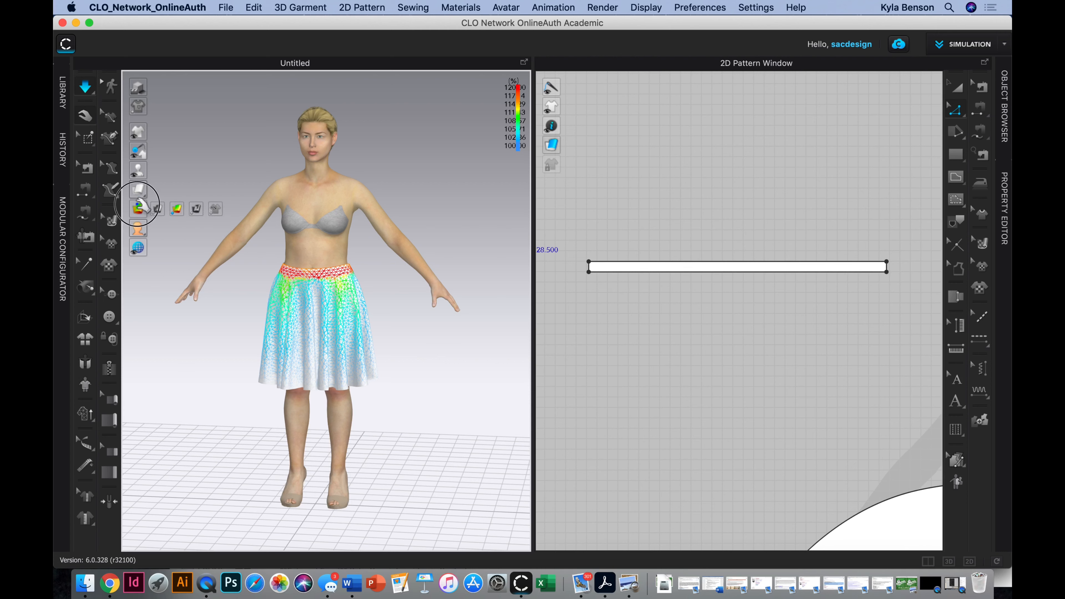
pyautogui.click(167, 209)
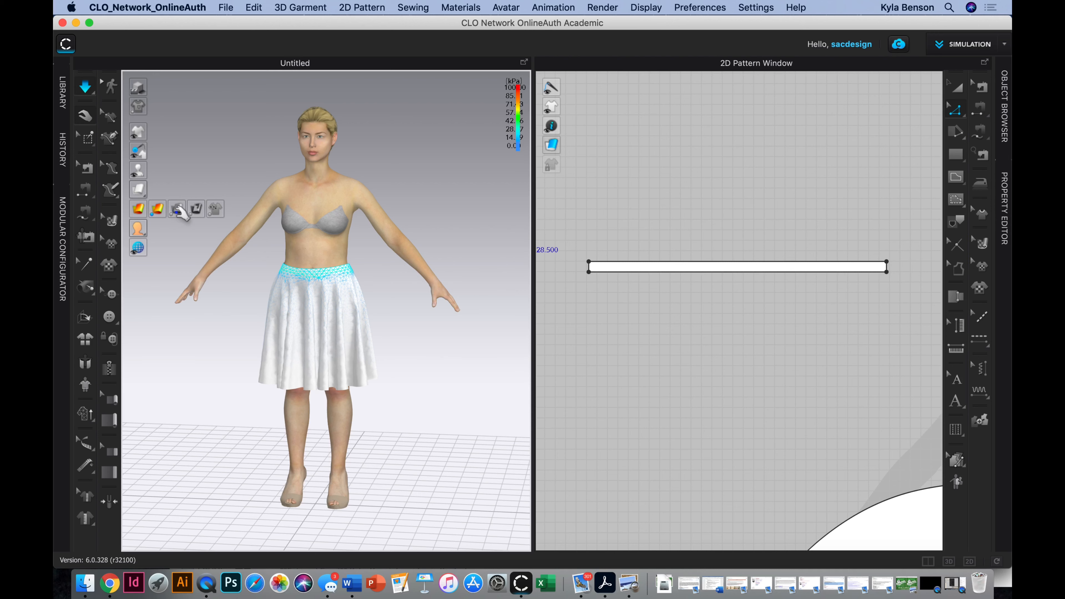
pyautogui.click(178, 211)
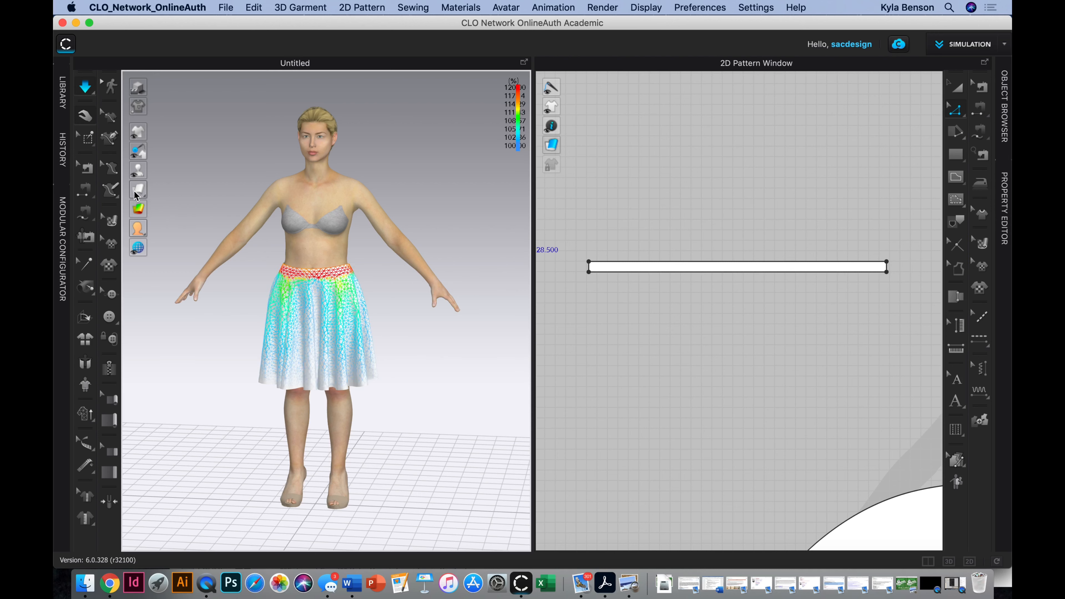
pyautogui.click(145, 187)
# Stop the simulation and apply Strengthen to the waistband pattern piece
pyautogui.click(87, 91)
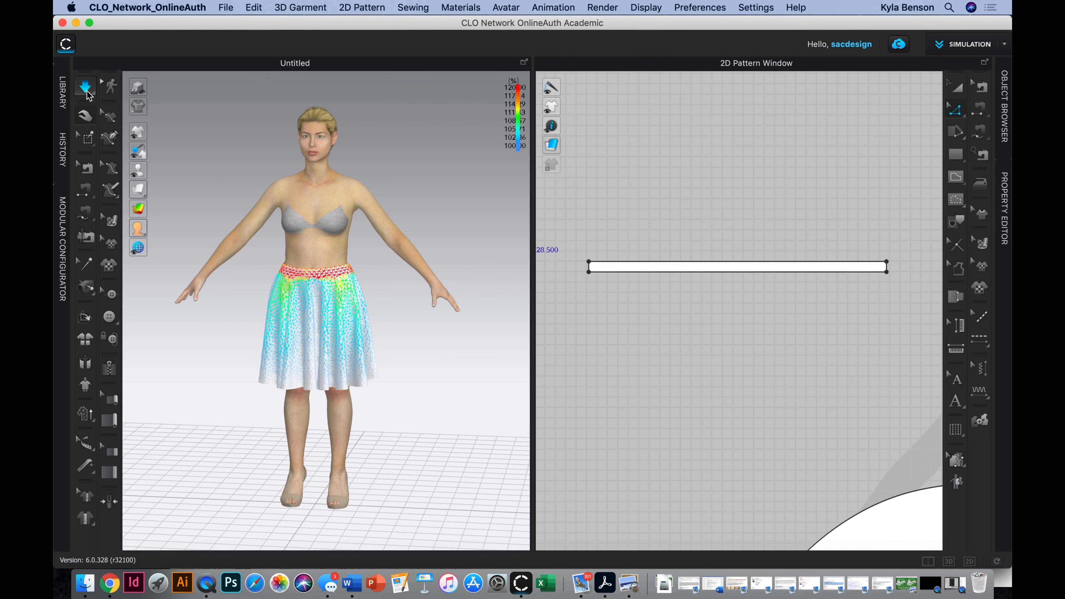
pyautogui.click(88, 96)
pyautogui.click(601, 253)
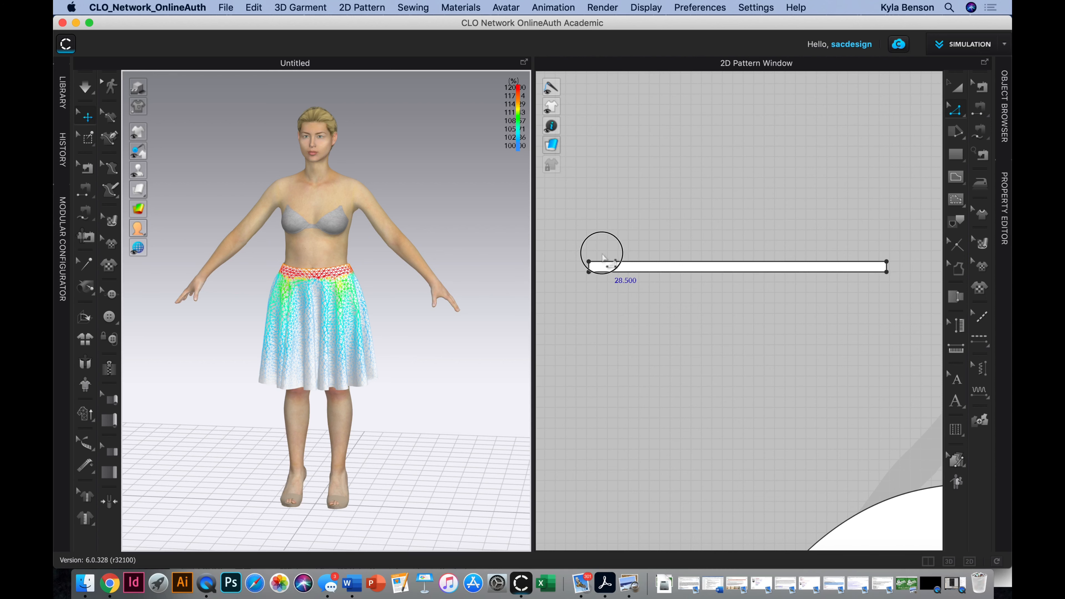
pyautogui.click(613, 267)
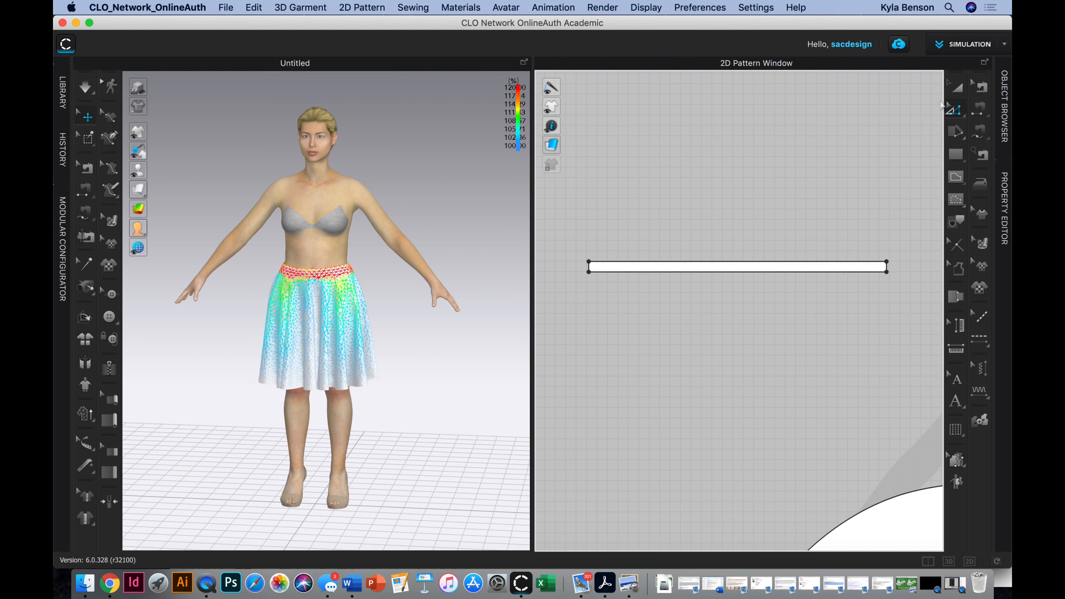
pyautogui.click(957, 88)
pyautogui.click(808, 258)
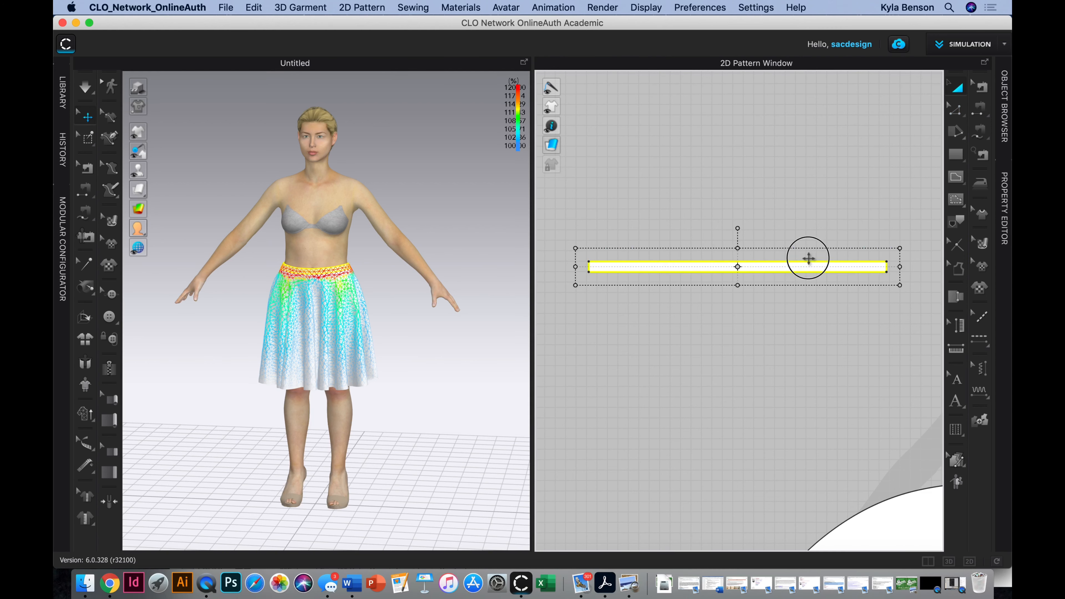
pyautogui.rightClick(813, 258)
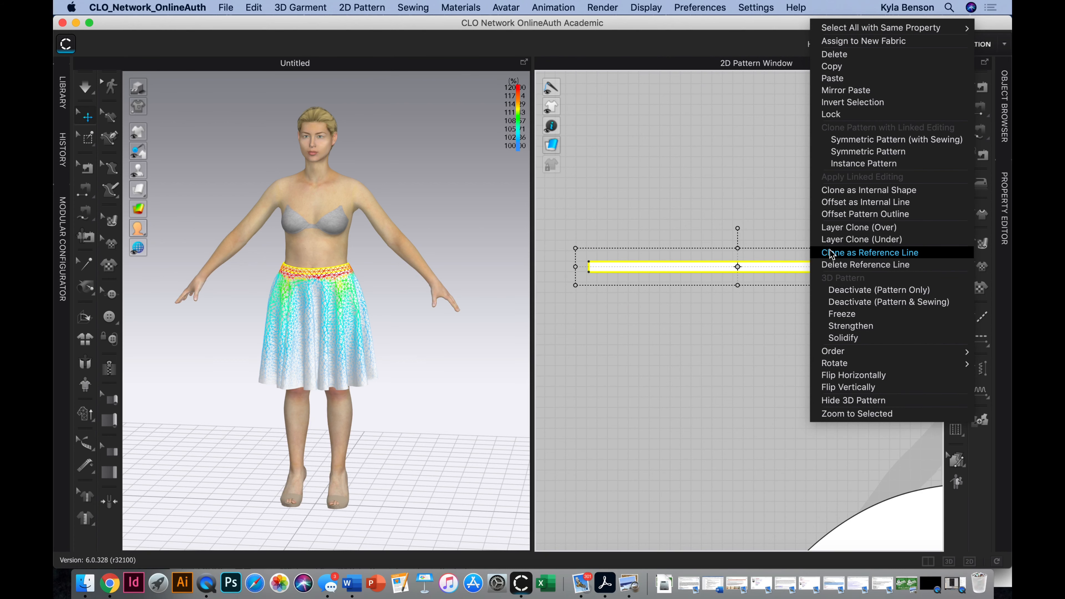
pyautogui.click(878, 327)
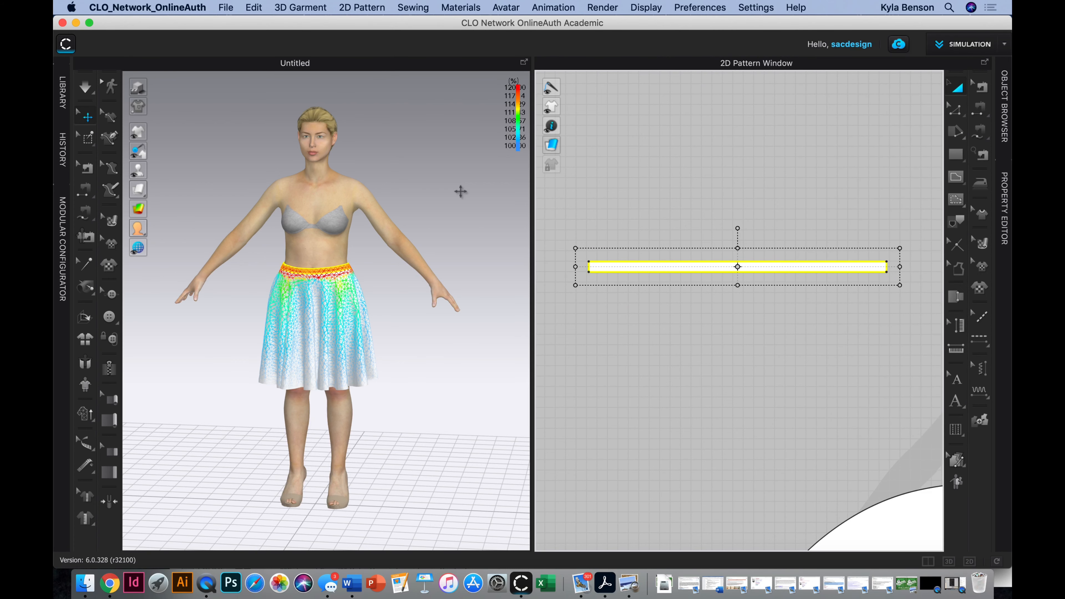
# Turn off the strain map so the garment shows its normal fabric surface
pyautogui.click(210, 263)
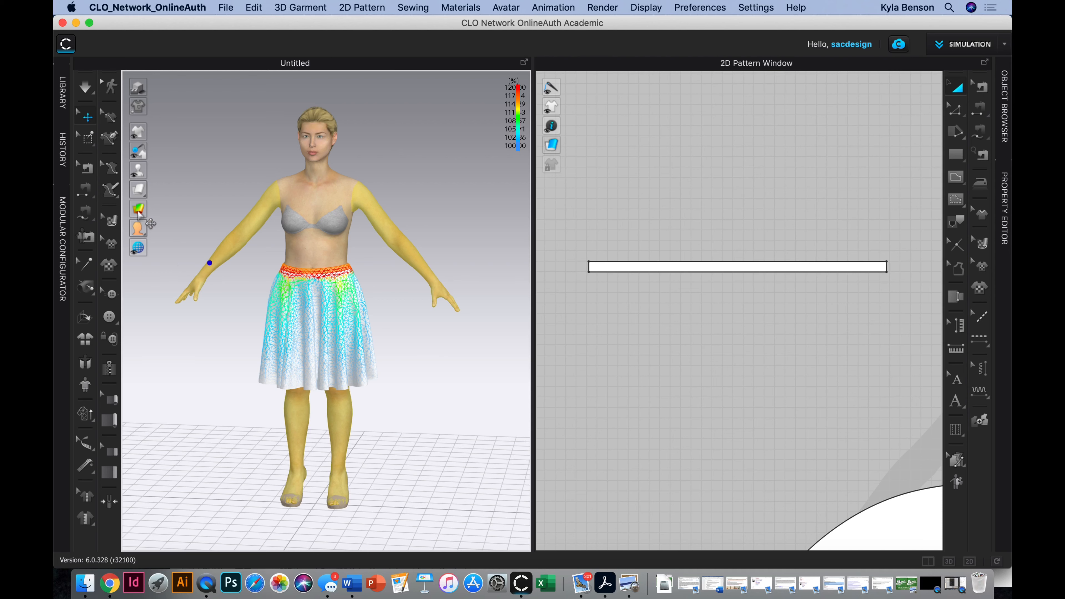
pyautogui.moveTo(139, 214)
pyautogui.click(177, 210)
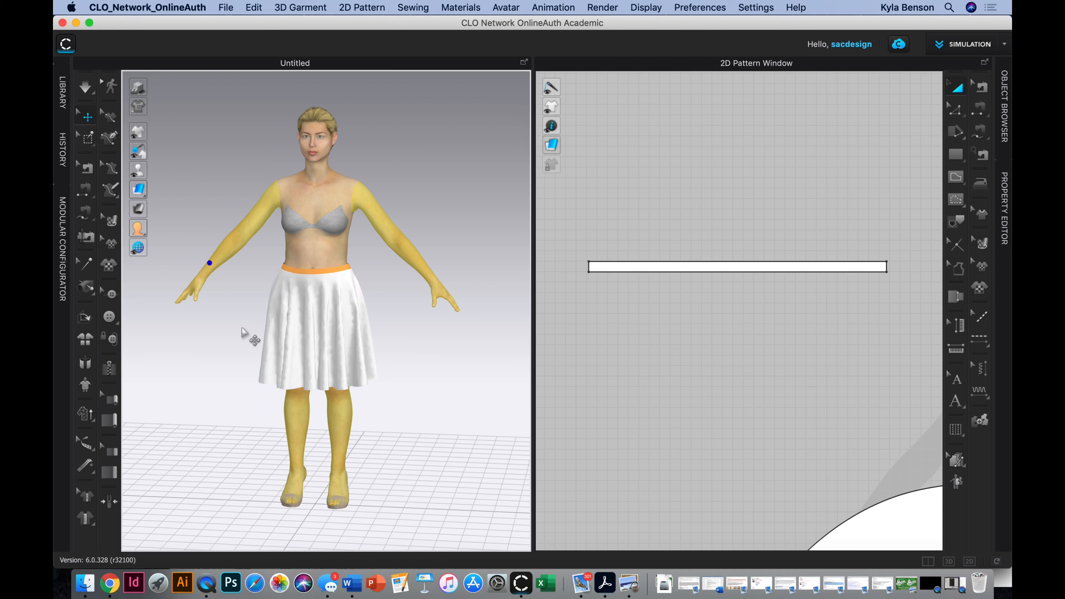
# Simulate the skirt with the strengthened waistband and pull the waistband's center back into place on the avatar
pyautogui.click(84, 89)
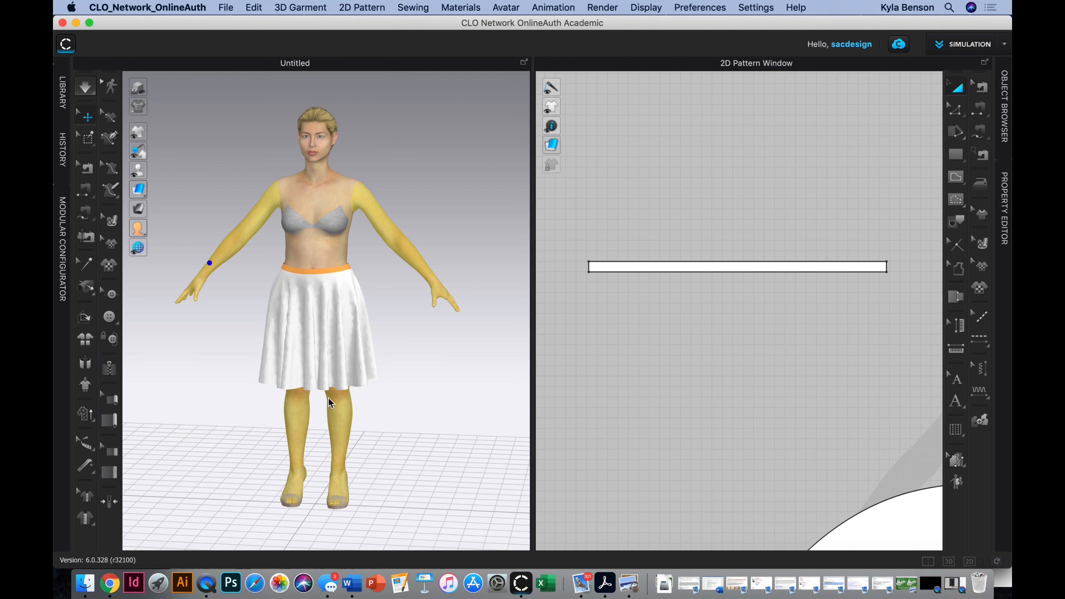
pyautogui.moveTo(249, 353); pyautogui.dragTo(295, 336, button='right')
pyautogui.scroll(1, 212, 319)
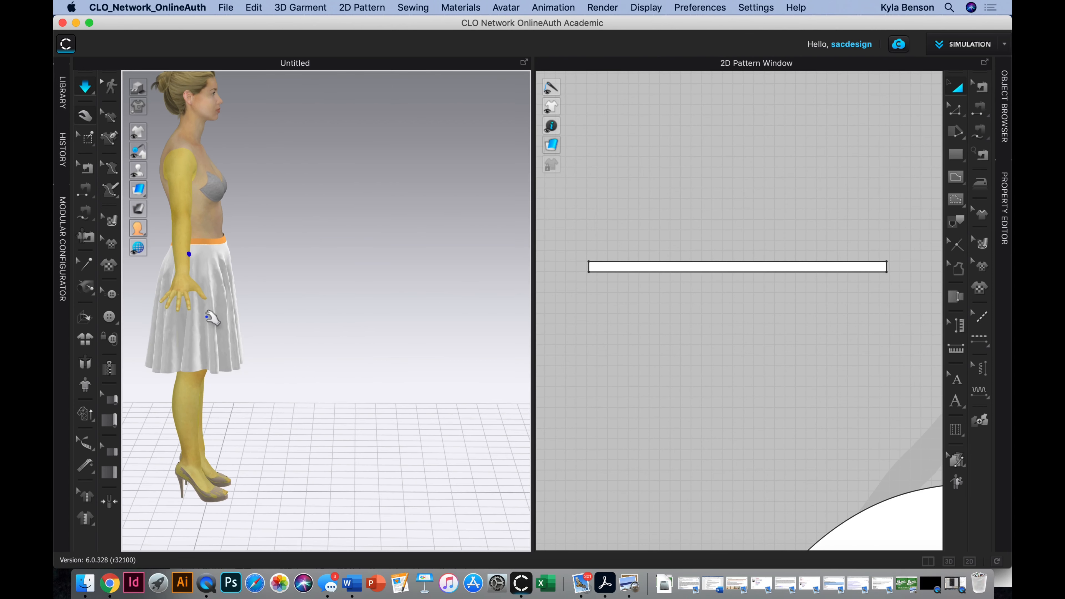
pyautogui.moveTo(209, 318); pyautogui.dragTo(308, 260, button='right')
pyautogui.click(258, 252)
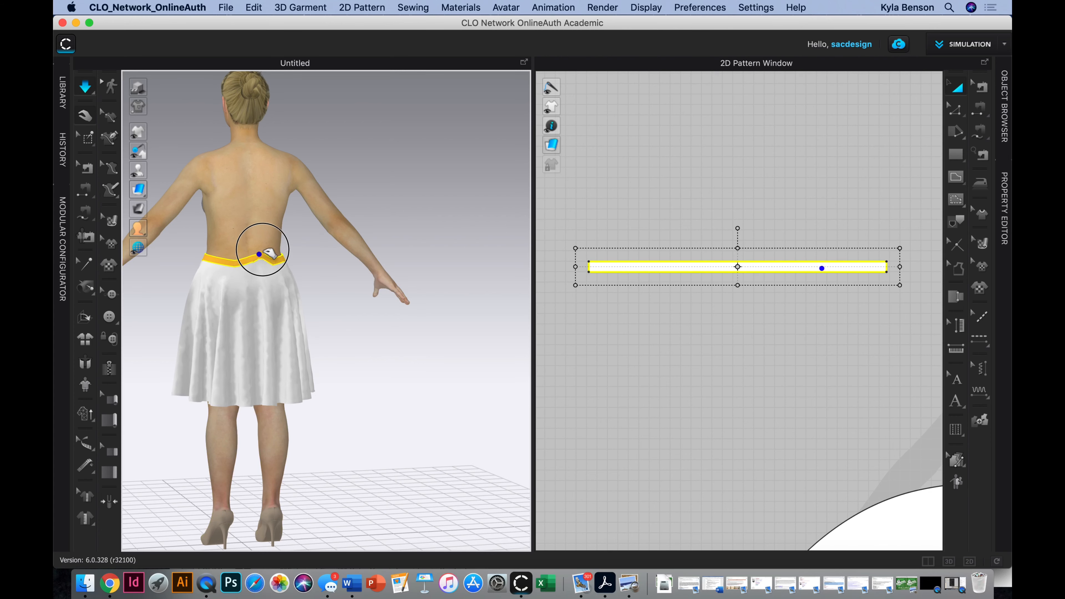
pyautogui.moveTo(258, 252); pyautogui.dragTo(255, 257)
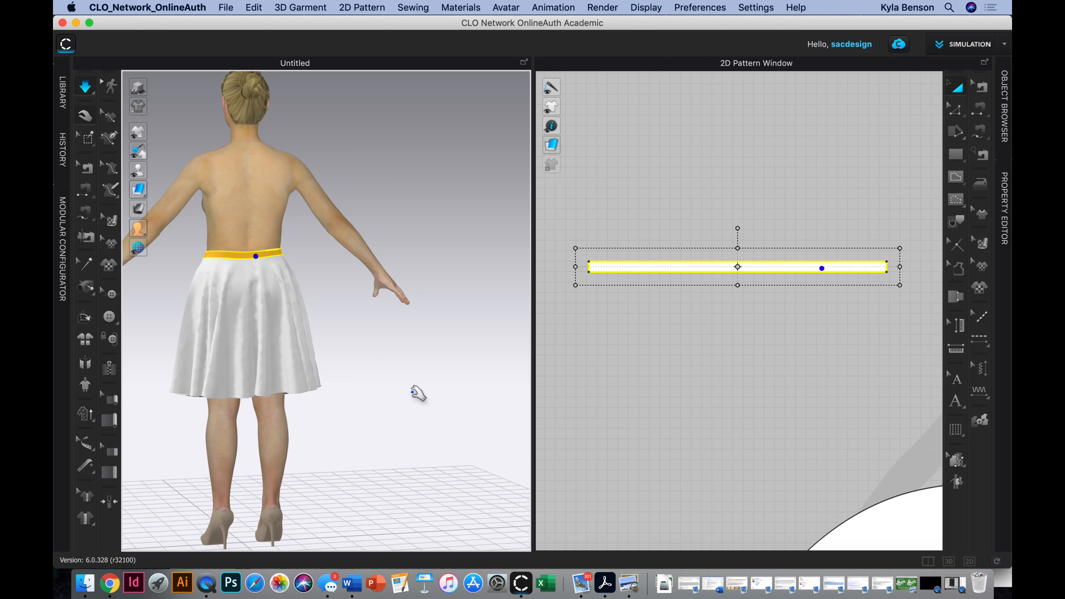
# Pull the waistband forward and up near the avatar's right front side to even it around the waist
pyautogui.moveTo(416, 392); pyautogui.dragTo(323, 362, button='right')
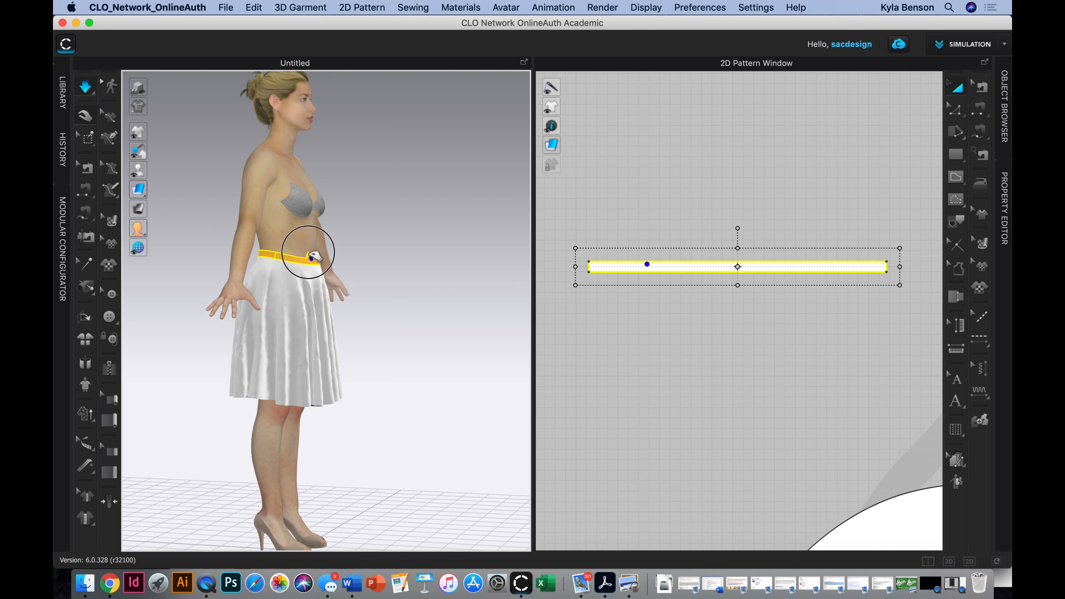
pyautogui.moveTo(314, 257); pyautogui.dragTo(328, 246)
pyautogui.moveTo(416, 418); pyautogui.dragTo(247, 443, button='right')
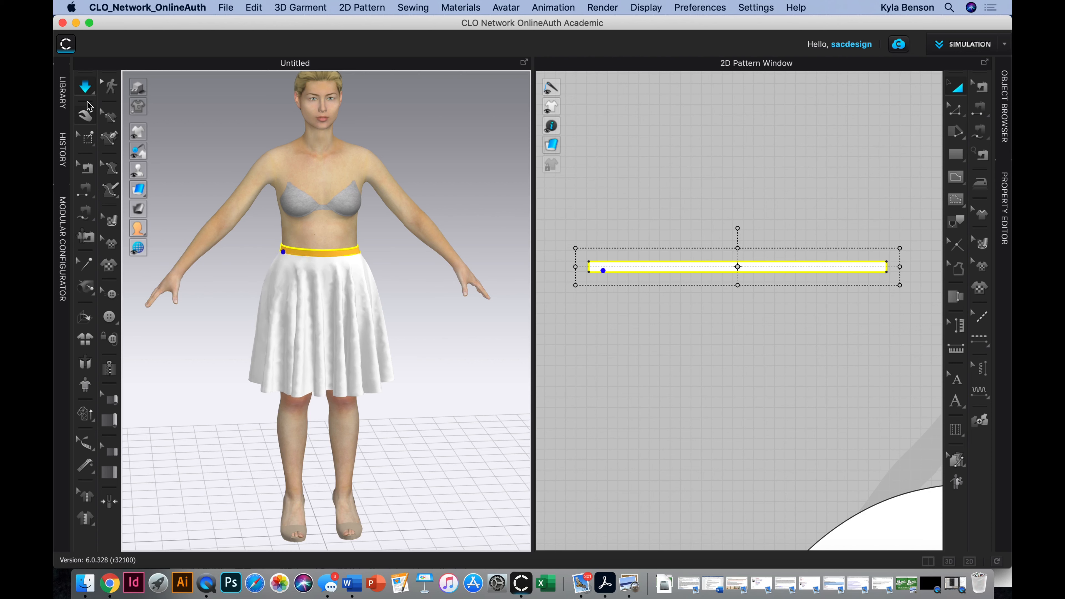
# Restart the simulation, deselect the waistband, and review the skirt's drape from above and from the front
pyautogui.press('space')
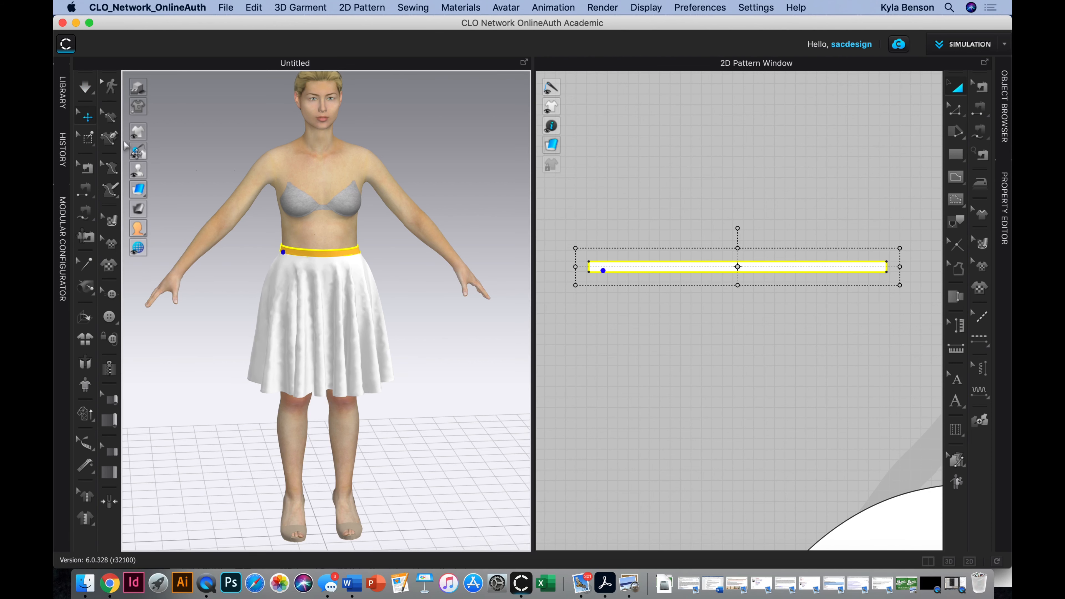
pyautogui.click(84, 92)
pyautogui.moveTo(270, 446); pyautogui.dragTo(388, 368, button='right')
pyautogui.click(392, 374)
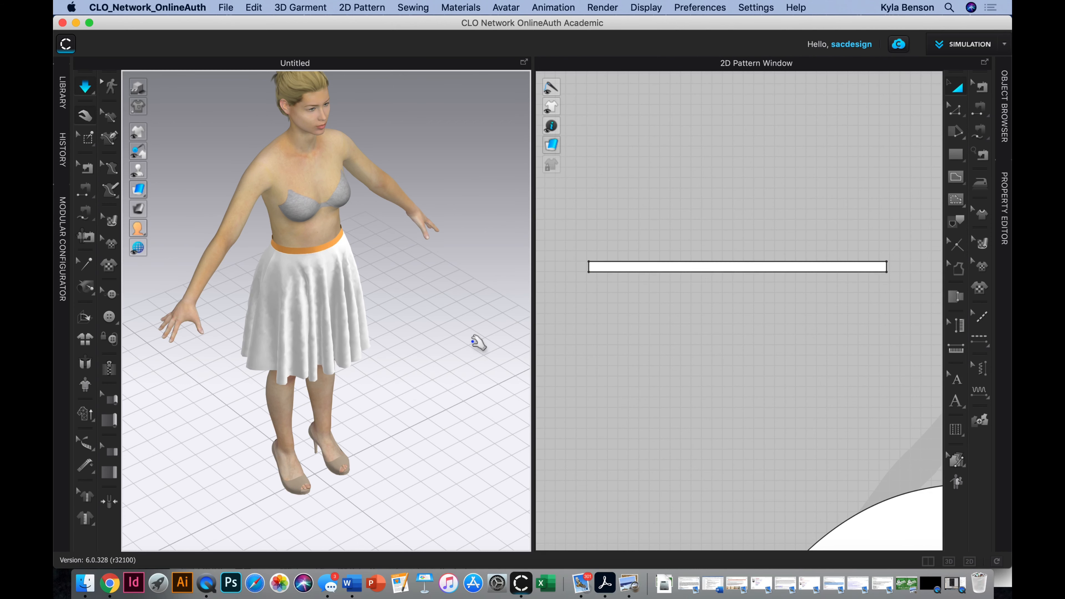
pyautogui.moveTo(377, 341); pyautogui.dragTo(368, 363, button='right')
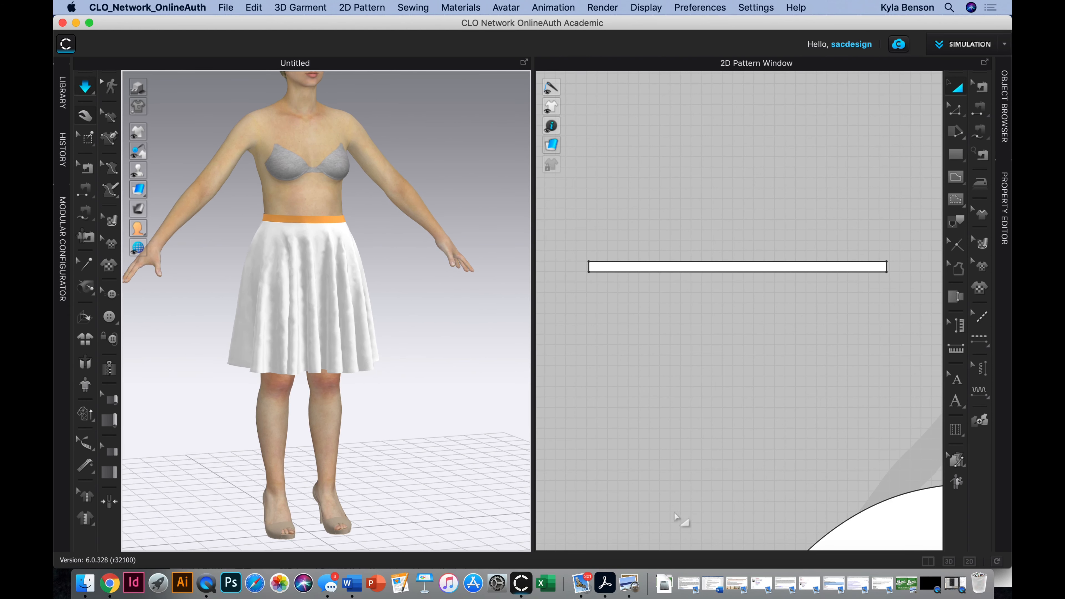